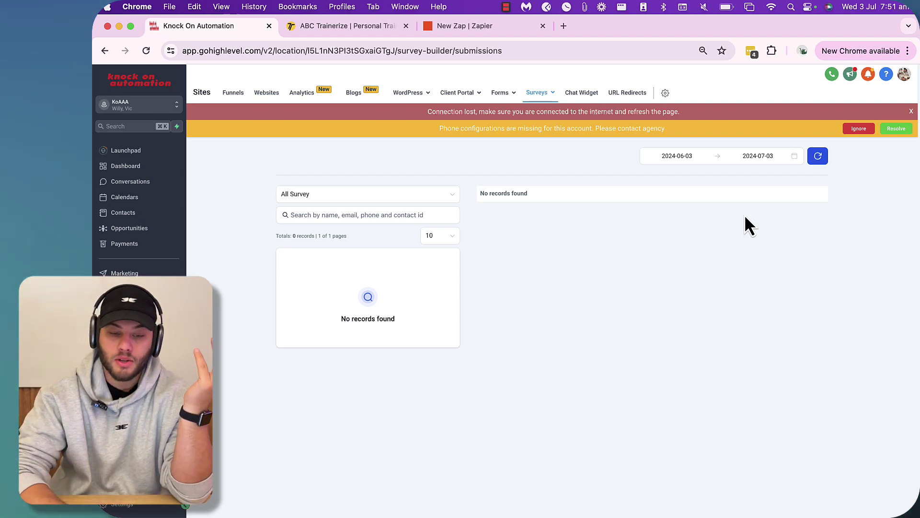
- Create a blank survey from scratch in Surveys > Builder and rename it 'Onboarding Survey'
{"action": "left_click", "coordinate": [911, 112]}
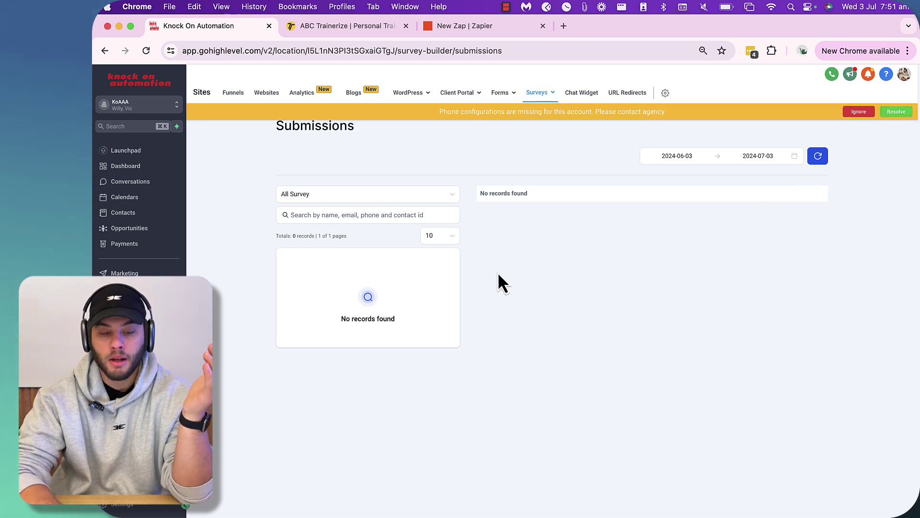
{"action": "left_click", "coordinate": [551, 93]}
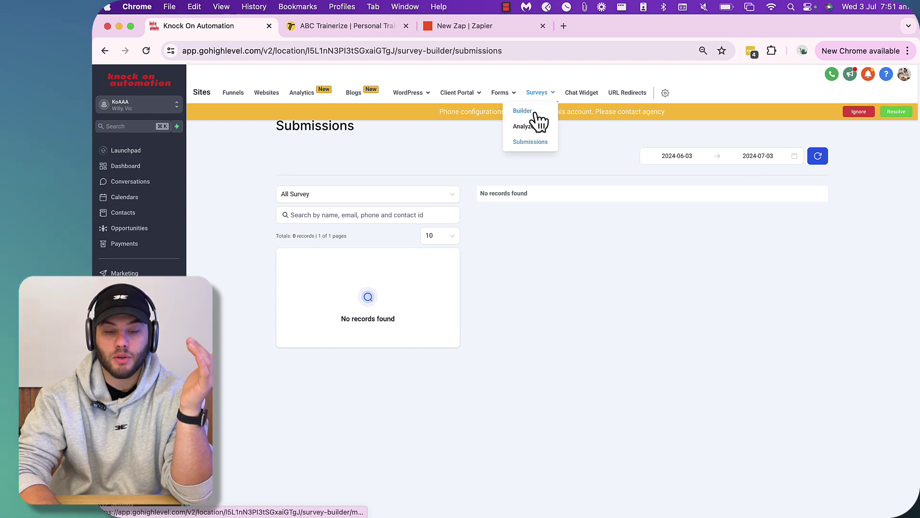
{"action": "left_click", "coordinate": [535, 114]}
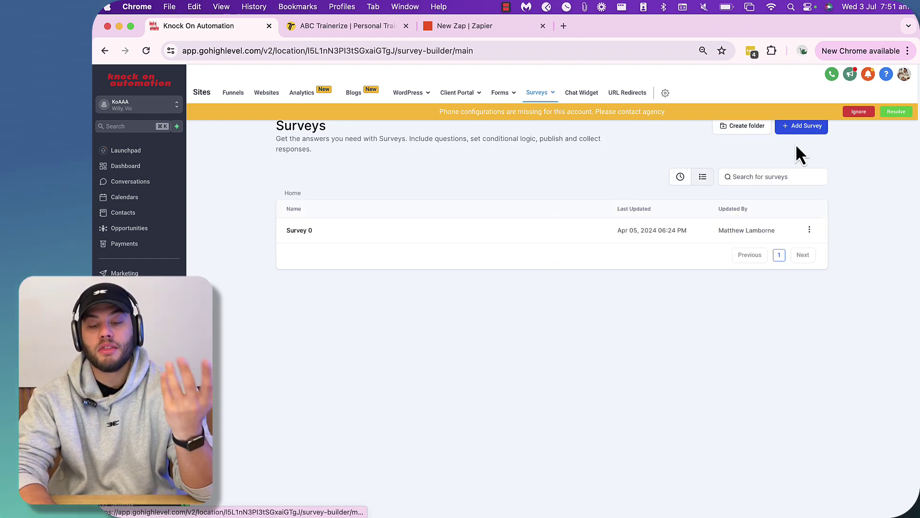
{"action": "left_click", "coordinate": [805, 127]}
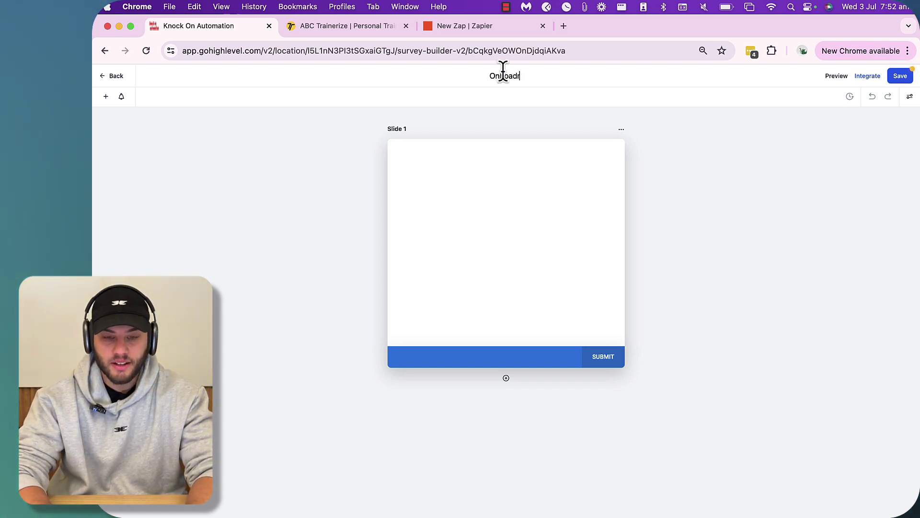
{"action": "type", "text": "ding Survey"}
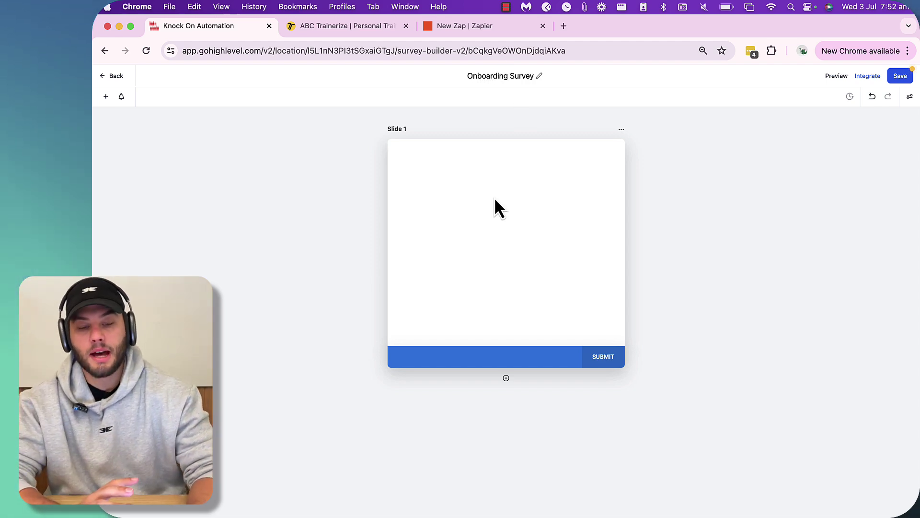
- Add Full Name, Email and Phone fields to Slide 1
{"action": "left_click", "coordinate": [106, 97]}
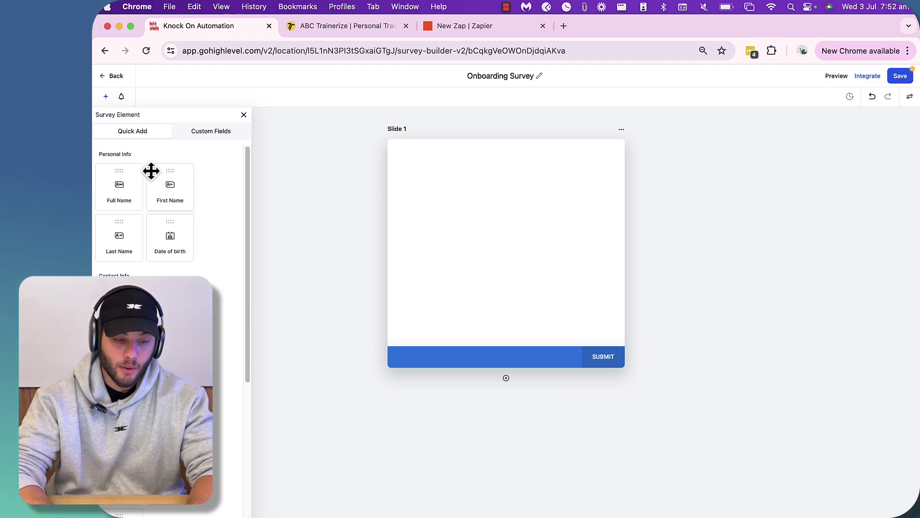
{"action": "left_click_drag", "start_coordinate": [149, 171], "coordinate": [456, 187]}
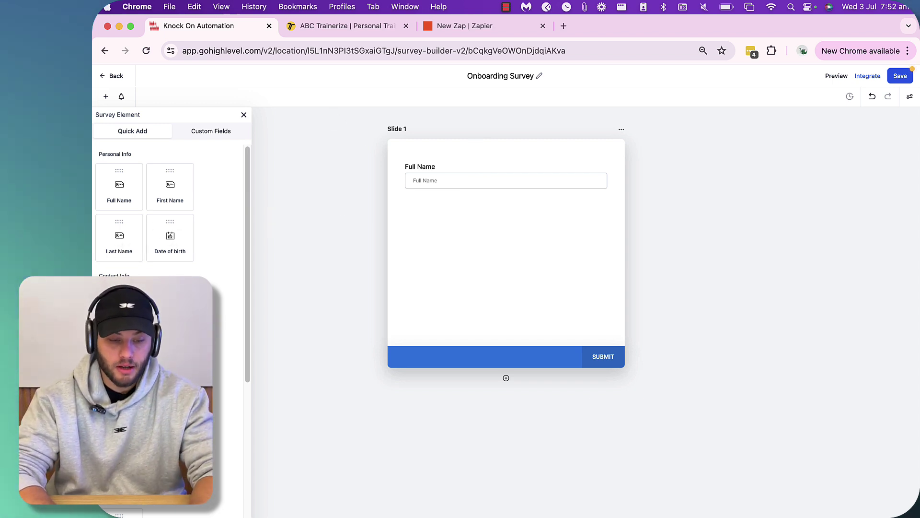
{"action": "left_click_drag", "start_coordinate": [119, 297], "coordinate": [415, 211]}
{"action": "left_click_drag", "start_coordinate": [169, 297], "coordinate": [512, 249]}
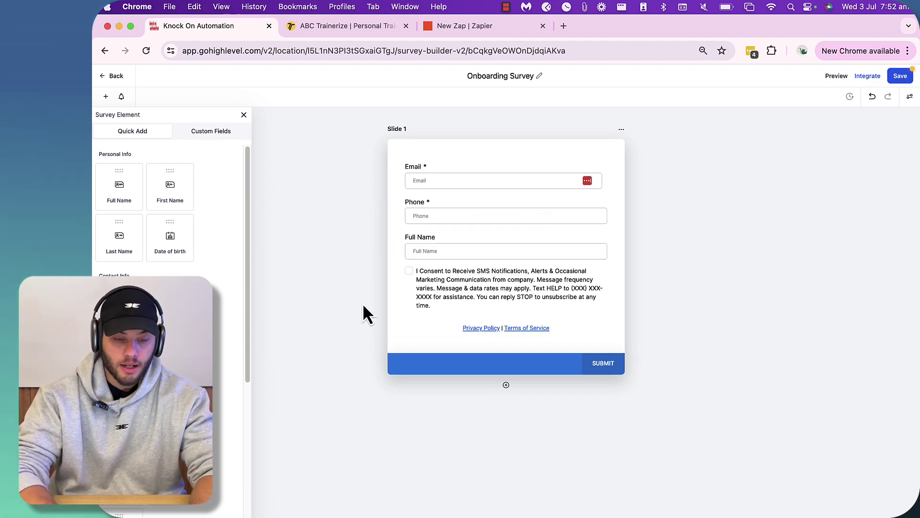
- Delete the SMS consent and Privacy Policy/Terms elements from the slide
{"action": "left_click", "coordinate": [499, 279]}
{"action": "left_click", "coordinate": [608, 269]}
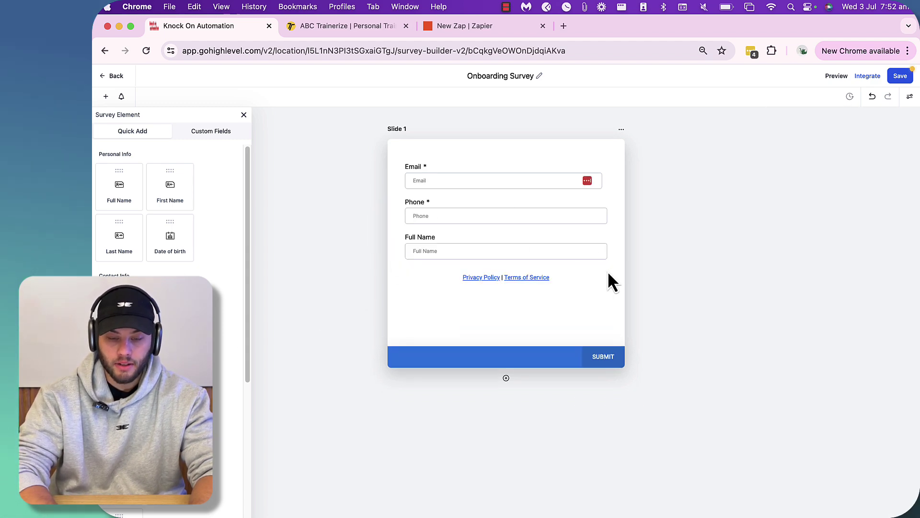
{"action": "left_click", "coordinate": [574, 278]}
{"action": "left_click", "coordinate": [607, 266]}
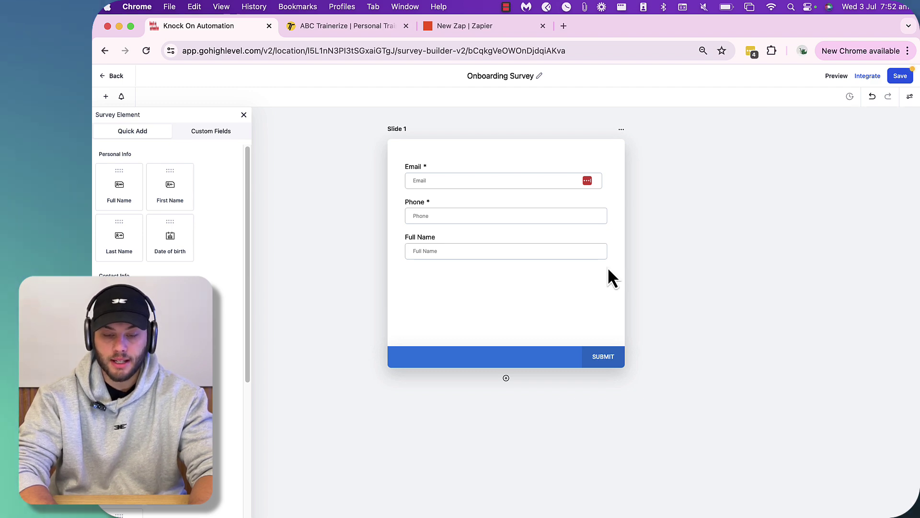
{"action": "scroll", "coordinate": [202, 306], "scroll_direction": "down", "scroll_amount": 3}
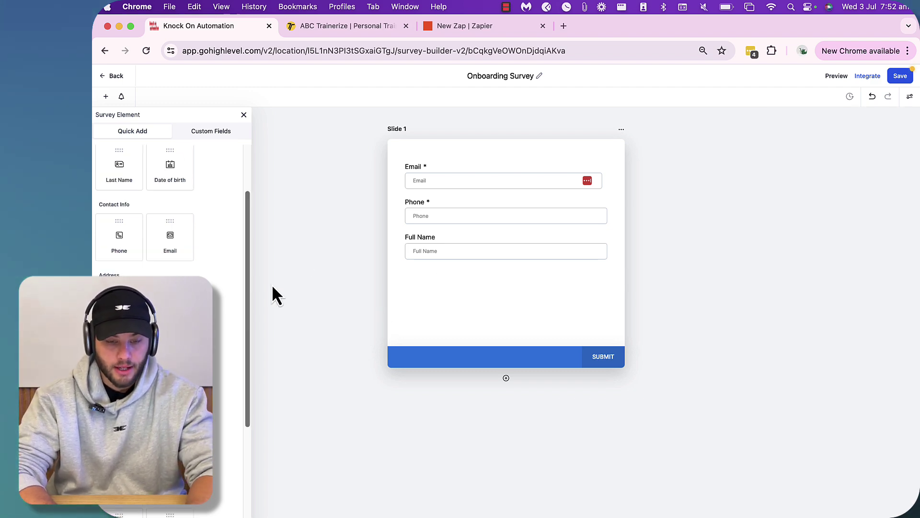
{"action": "scroll", "coordinate": [201, 306], "scroll_direction": "down", "scroll_amount": 5}
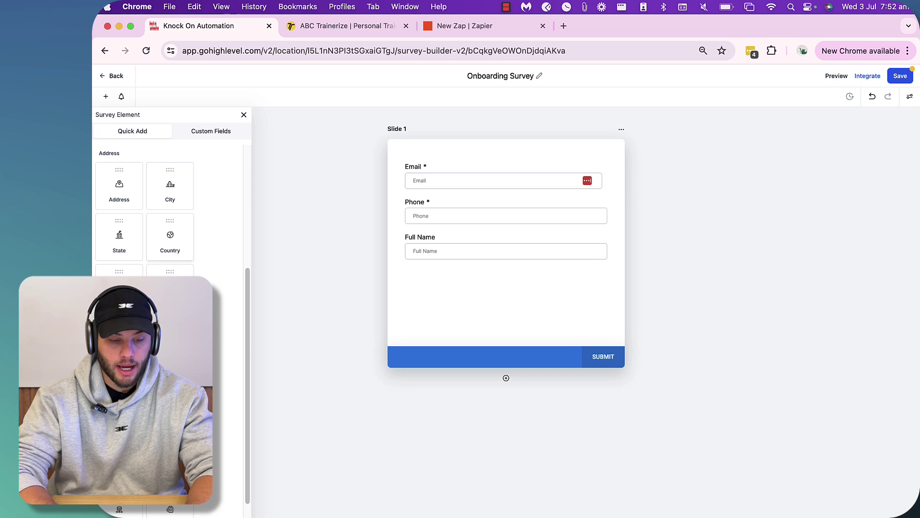
- Create a single-line custom field 'How much do you weigh' in the Contact group
{"action": "left_click", "coordinate": [208, 137]}
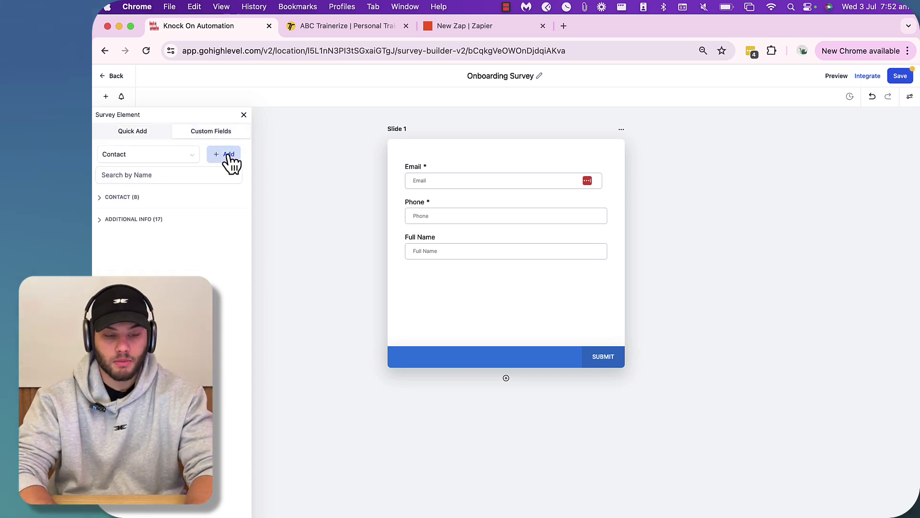
{"action": "left_click", "coordinate": [226, 155]}
{"action": "left_click", "coordinate": [305, 231]}
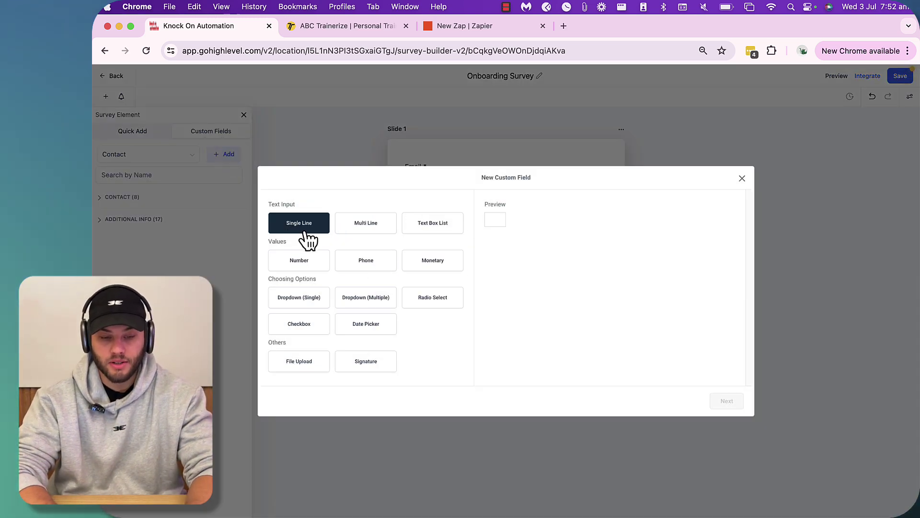
{"action": "left_click", "coordinate": [725, 402]}
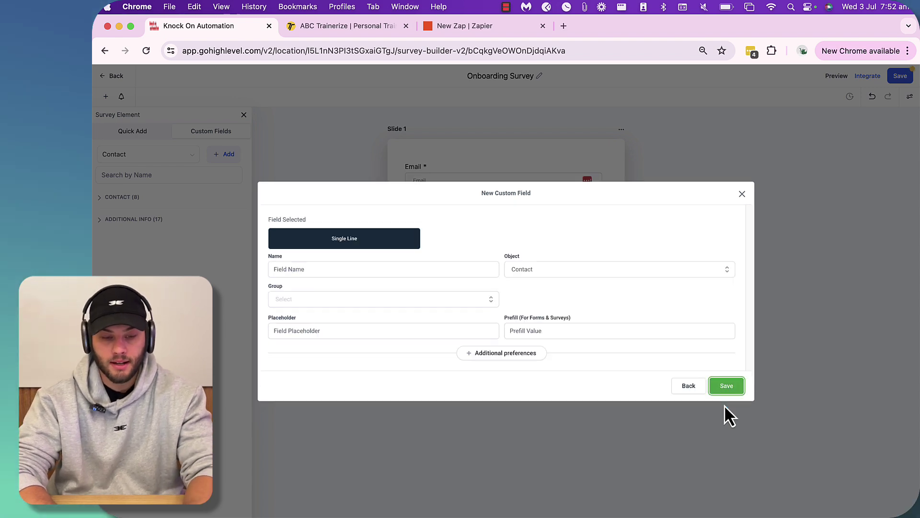
{"action": "left_click", "coordinate": [341, 266]}
{"action": "type", "text": "How much do you weigh"}
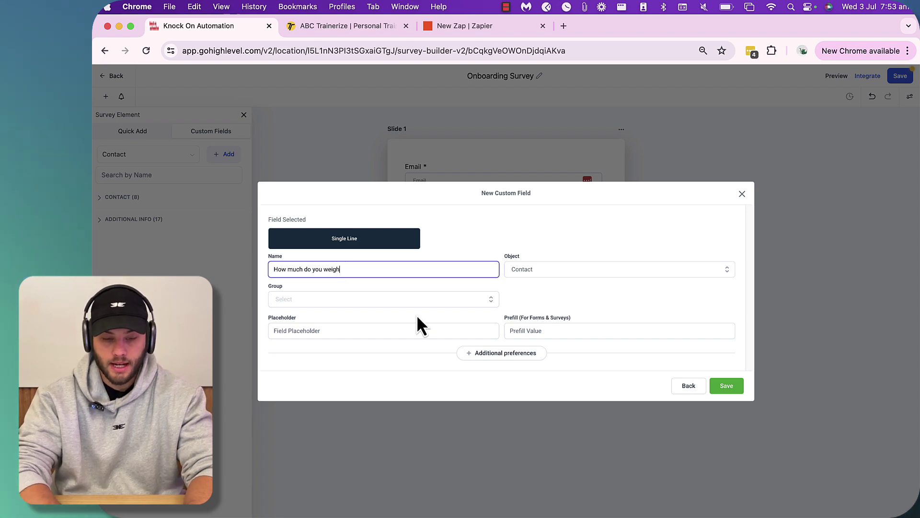
{"action": "left_click", "coordinate": [426, 300]}
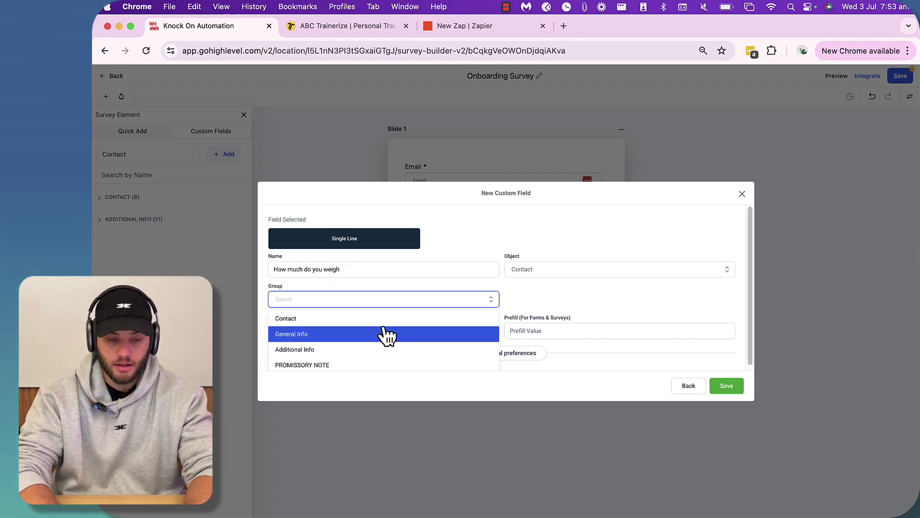
{"action": "left_click", "coordinate": [384, 318]}
{"action": "left_click", "coordinate": [728, 385]}
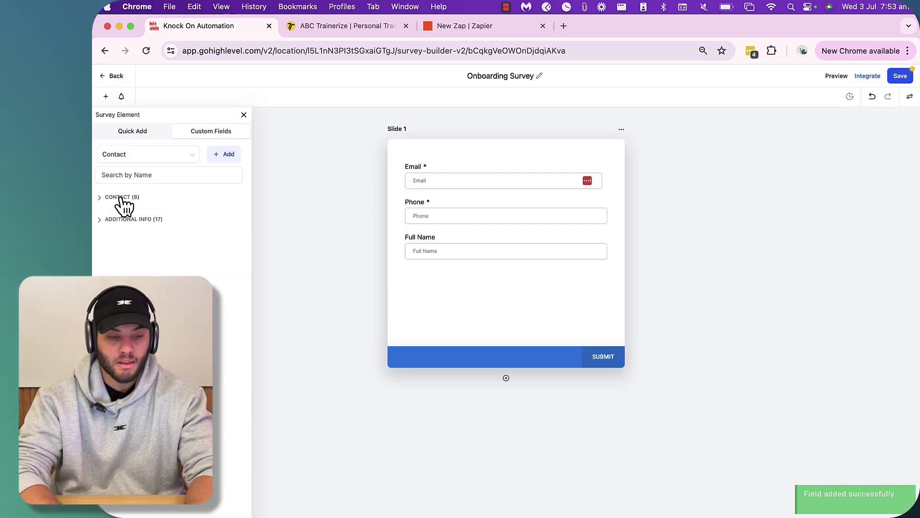
- Place the 'How much do you weigh' field on the slide below Full Name
{"action": "left_click", "coordinate": [121, 221]}
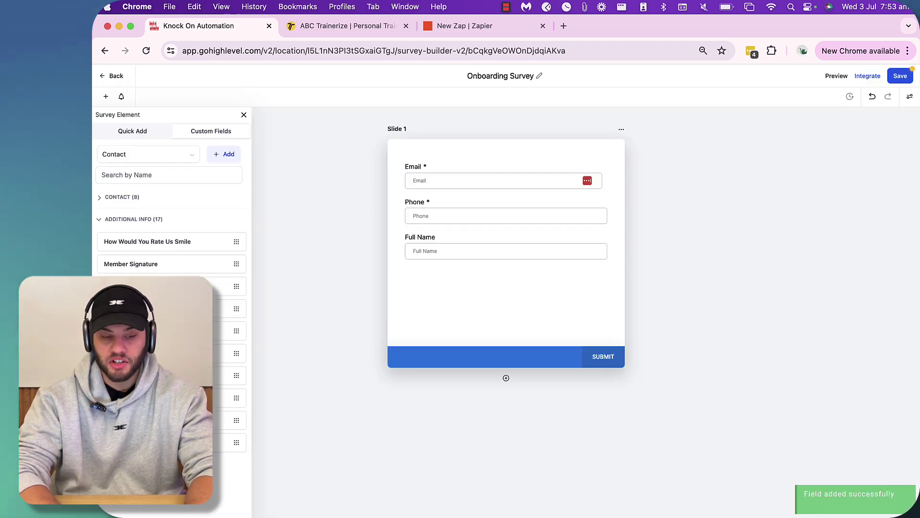
{"action": "type", "text": "weigh"}
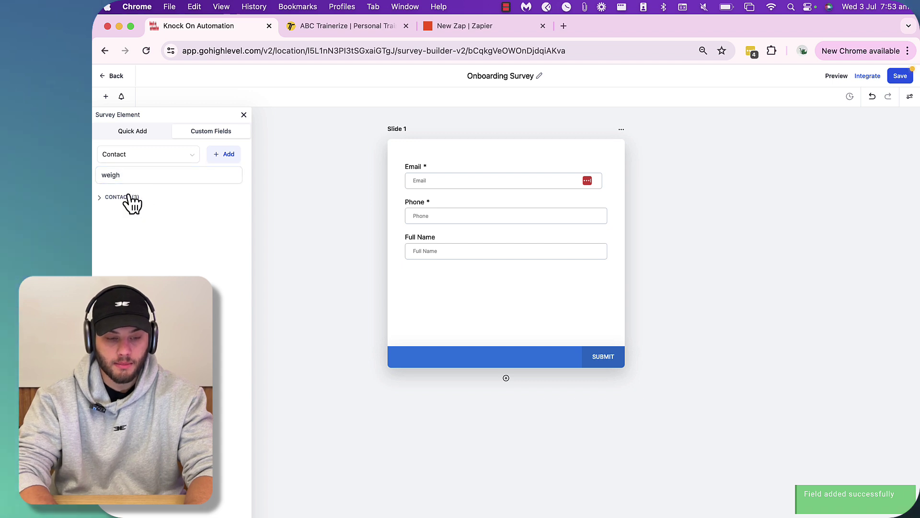
{"action": "left_click", "coordinate": [130, 199]}
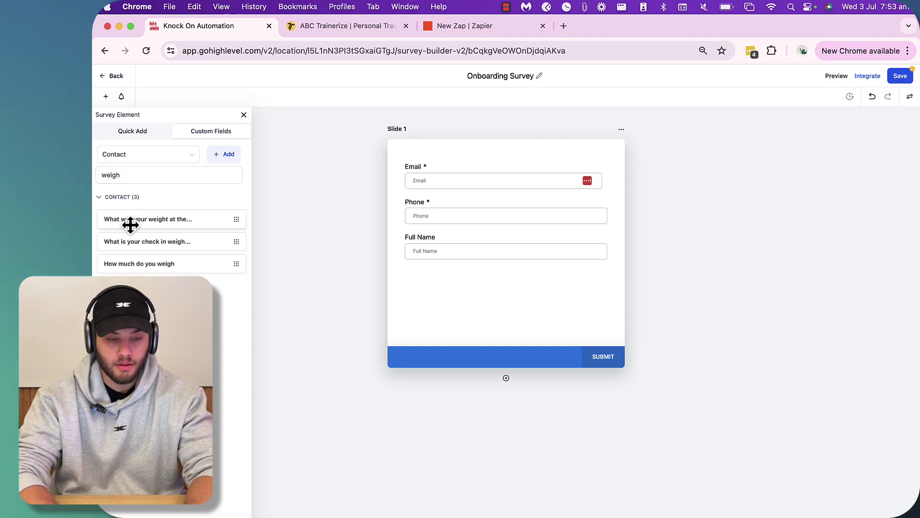
{"action": "left_click_drag", "start_coordinate": [148, 265], "coordinate": [433, 289]}
{"action": "left_click_drag", "start_coordinate": [399, 239], "coordinate": [432, 301]}
{"action": "key", "text": "super+a"}
- Create a single-line custom field 'How tall' in the Contact group
{"action": "left_click", "coordinate": [223, 155]}
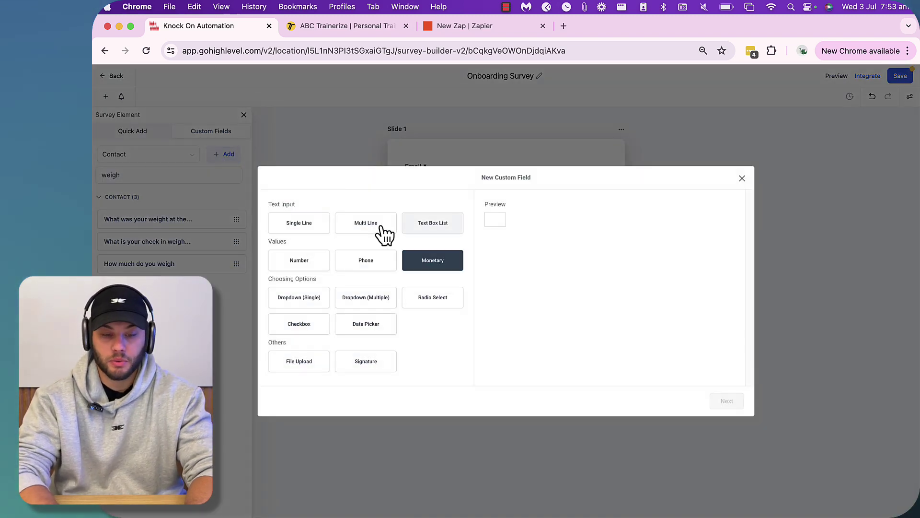
{"action": "left_click", "coordinate": [331, 237]}
{"action": "left_click", "coordinate": [723, 403]}
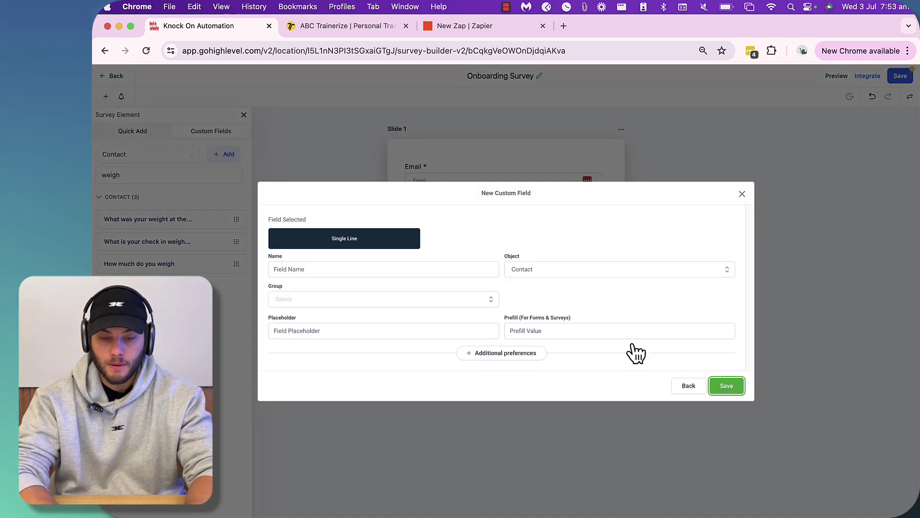
{"action": "left_click", "coordinate": [361, 270]}
{"action": "type", "text": "How tall are you"}
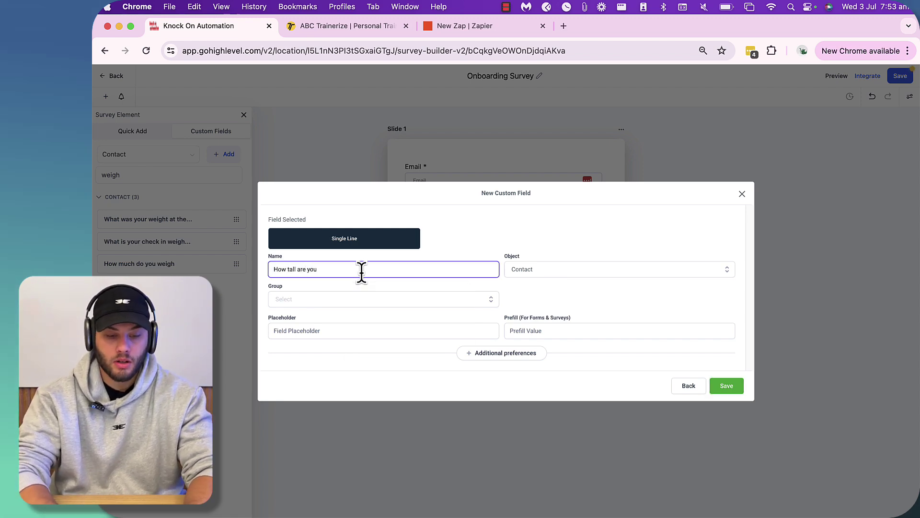
{"action": "left_click", "coordinate": [407, 301]}
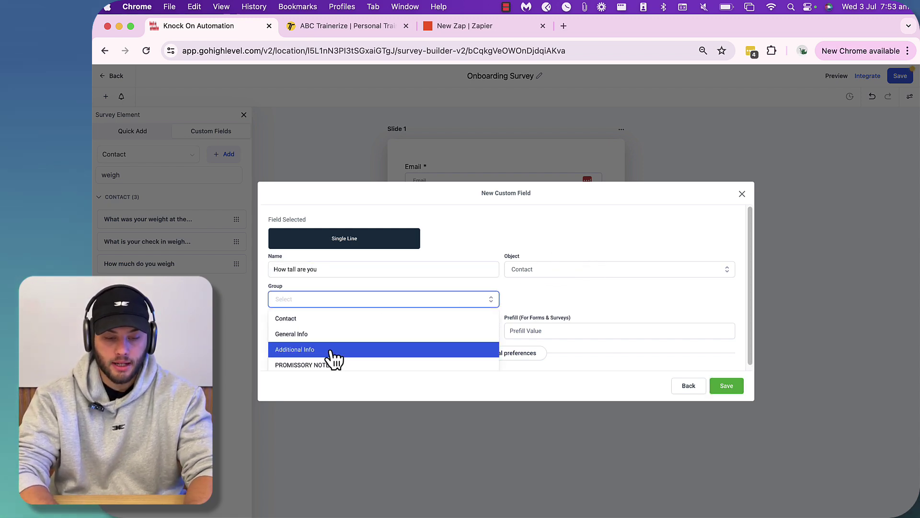
{"action": "left_click", "coordinate": [333, 320]}
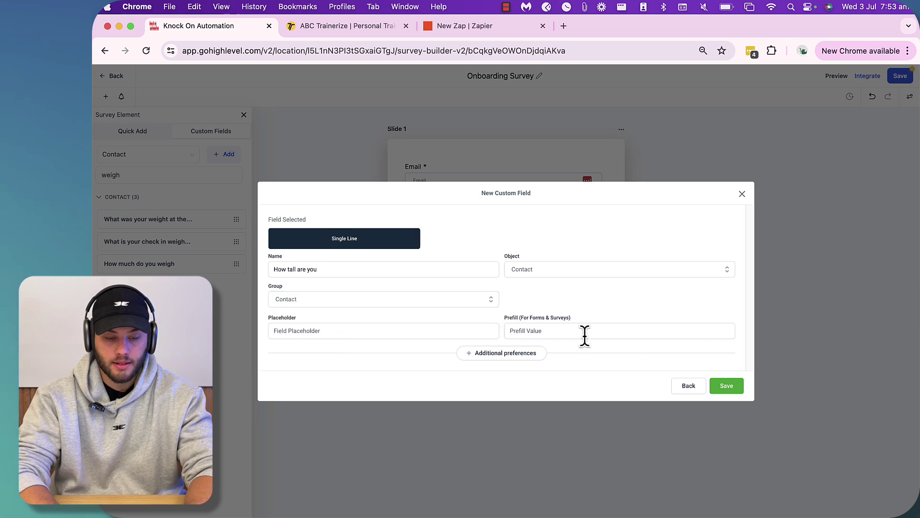
{"action": "left_click", "coordinate": [729, 389]}
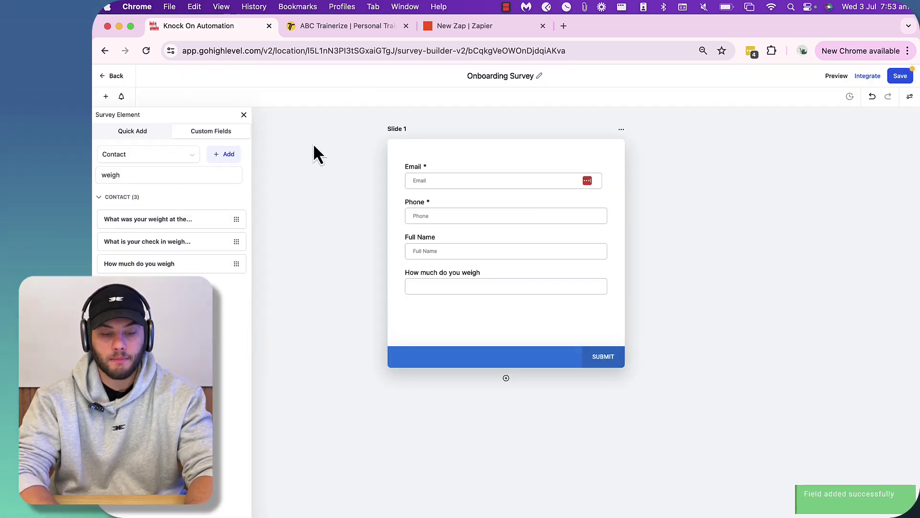
- Place the 'How tall are you' field below the weight question and save the survey
{"action": "left_click", "coordinate": [133, 172]}
{"action": "key", "text": "super+a"}
{"action": "type", "text": "he"}
{"action": "key", "text": "BackSpace"}
{"action": "key", "text": "BackSpace"}
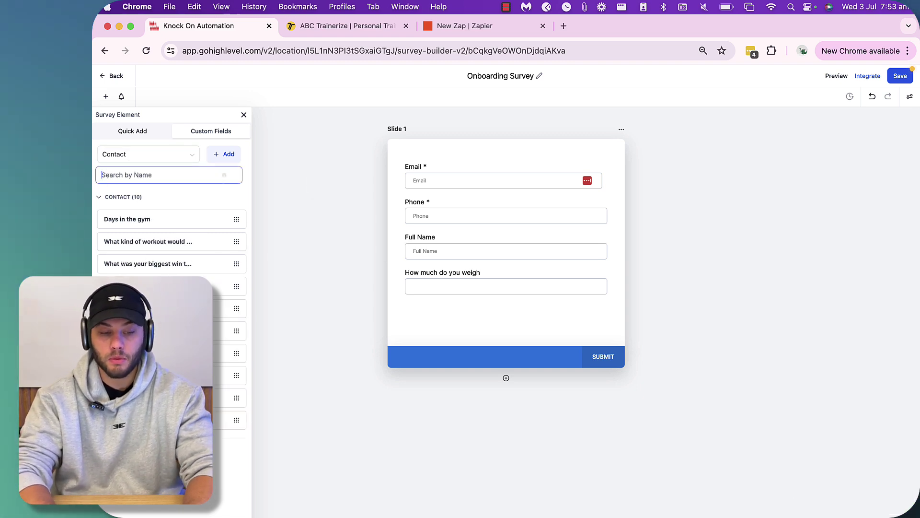
{"action": "type", "text": "tall"}
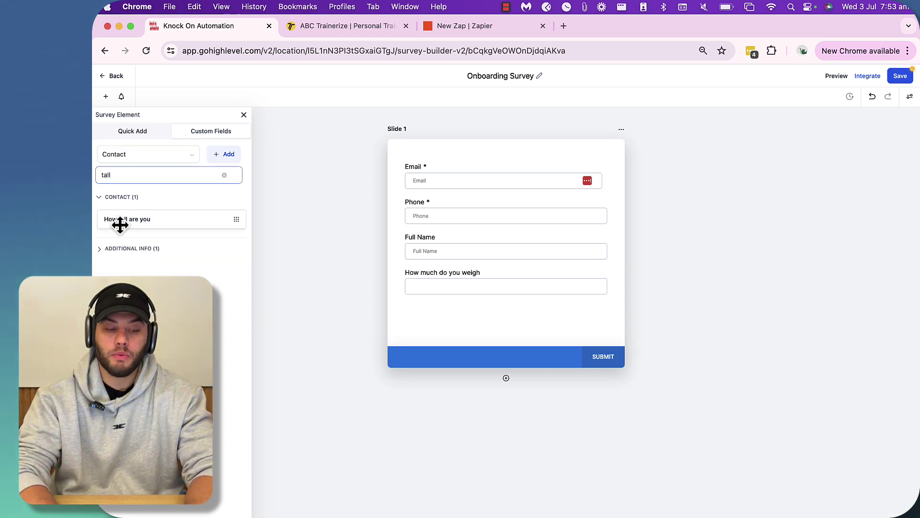
{"action": "left_click_drag", "start_coordinate": [121, 220], "coordinate": [432, 317]}
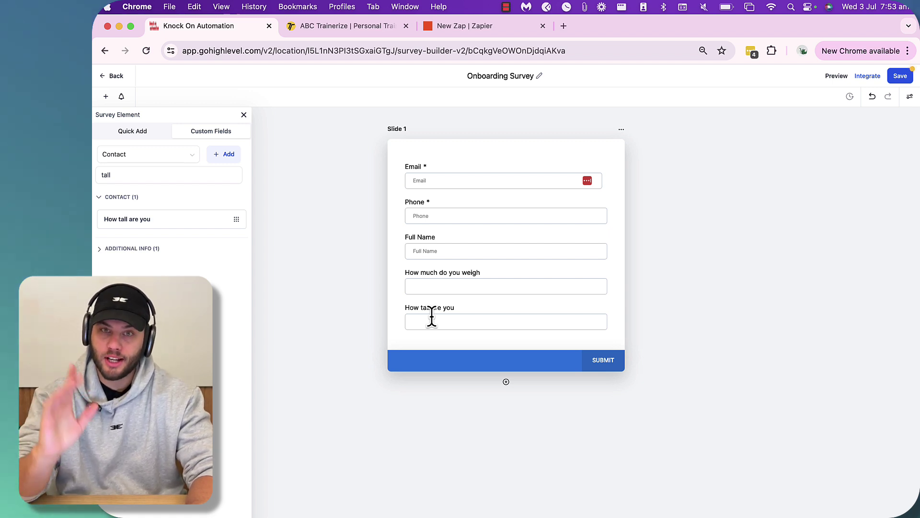
{"action": "left_click", "coordinate": [904, 82]}
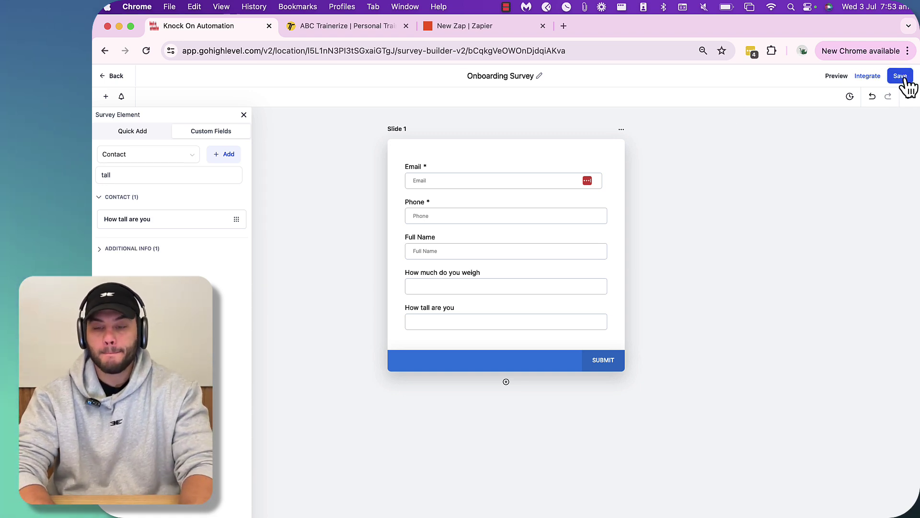
- Create a blank workflow named 'Sending information to TZ(Zapier)'
{"action": "left_click", "coordinate": [111, 77]}
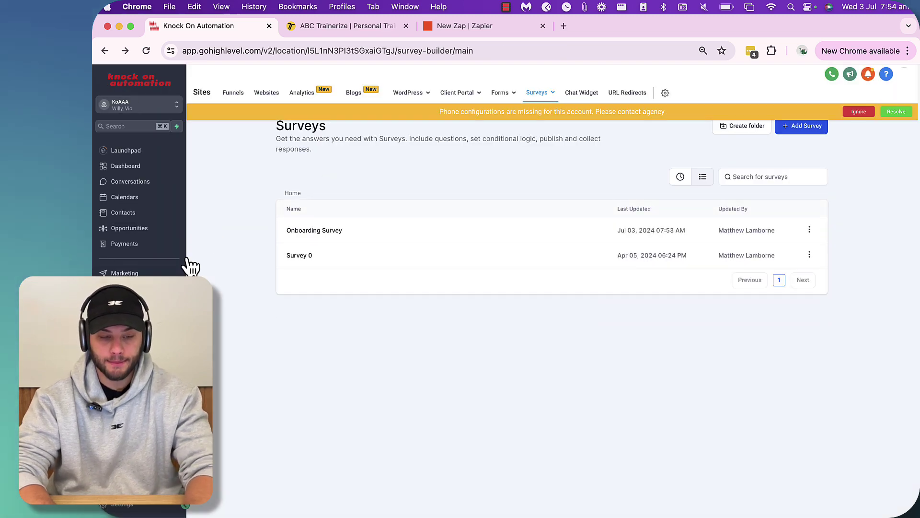
{"action": "left_click", "coordinate": [124, 289]}
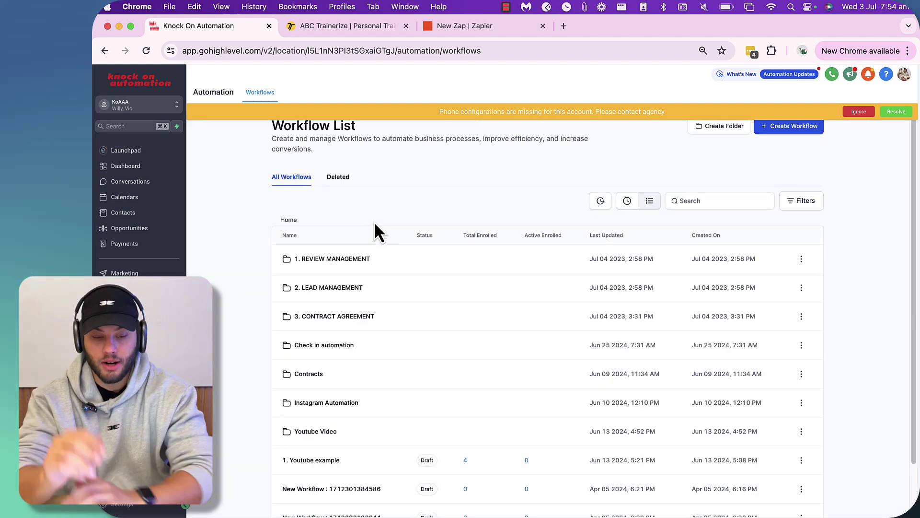
{"action": "left_click", "coordinate": [859, 111]}
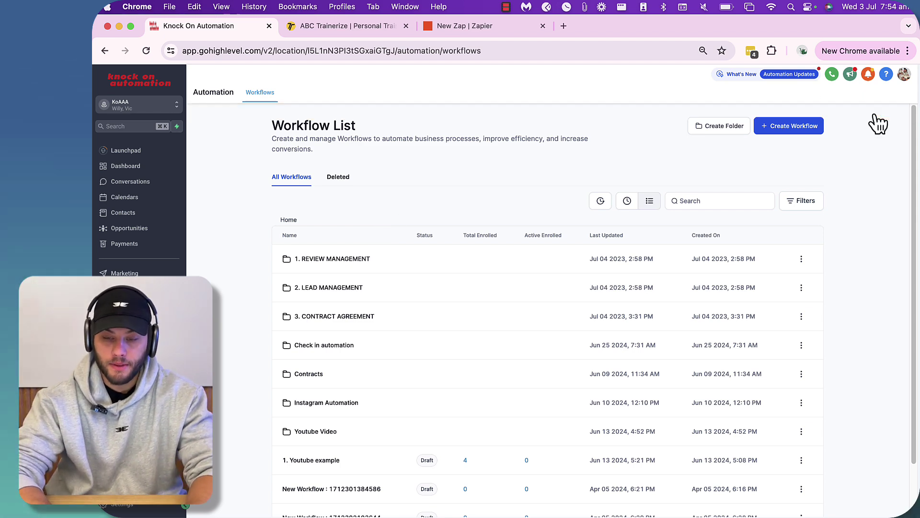
{"action": "left_click", "coordinate": [772, 135]}
{"action": "left_click", "coordinate": [787, 146]}
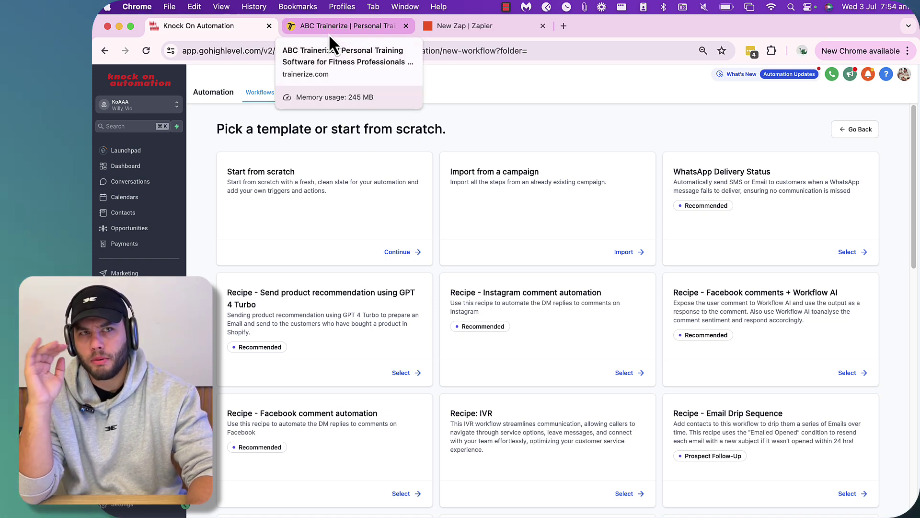
{"action": "key", "text": "Tab"}
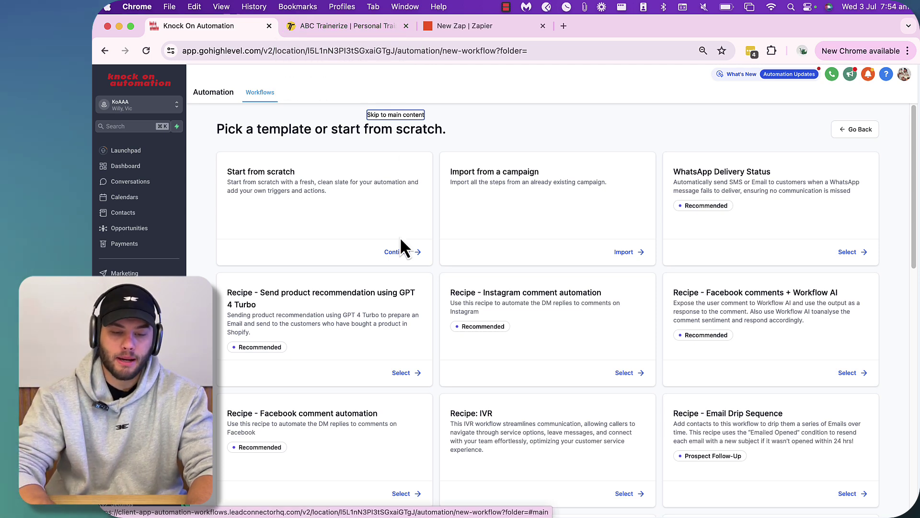
{"action": "left_click", "coordinate": [398, 251]}
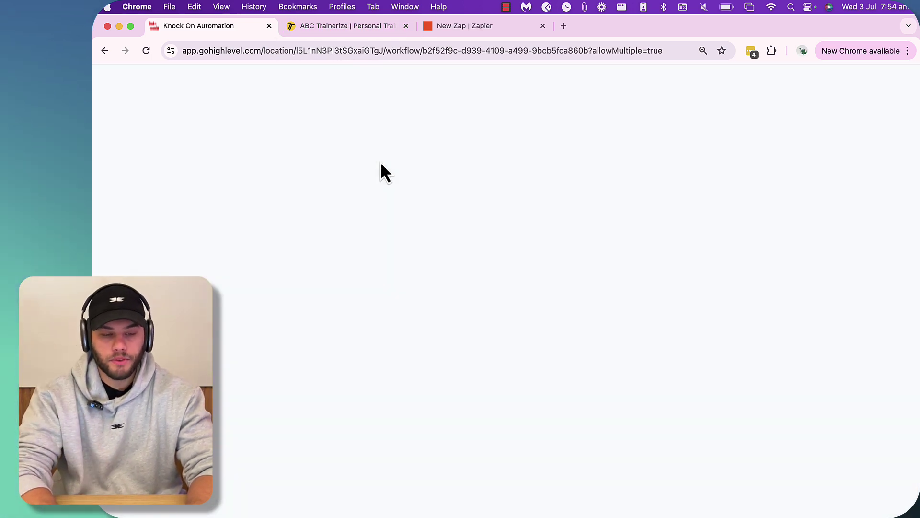
{"action": "left_click", "coordinate": [513, 75]}
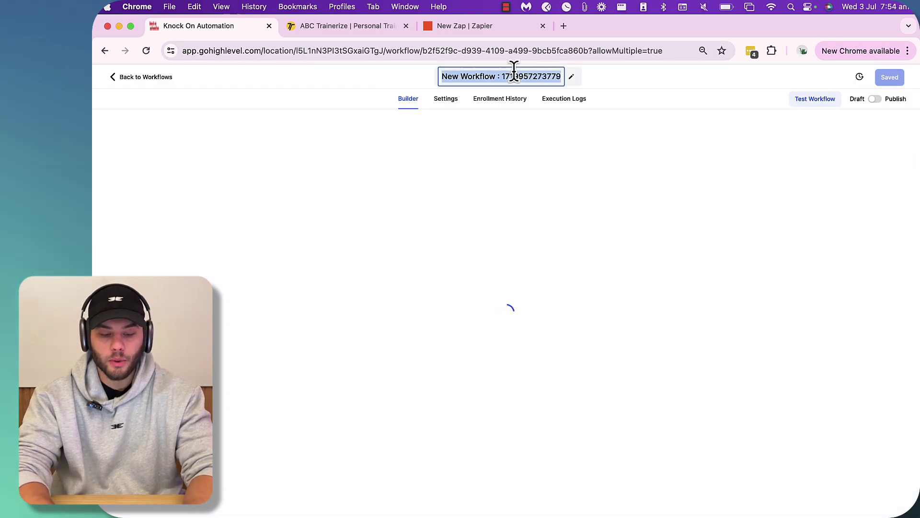
{"action": "type", "text": "Sending infor"}
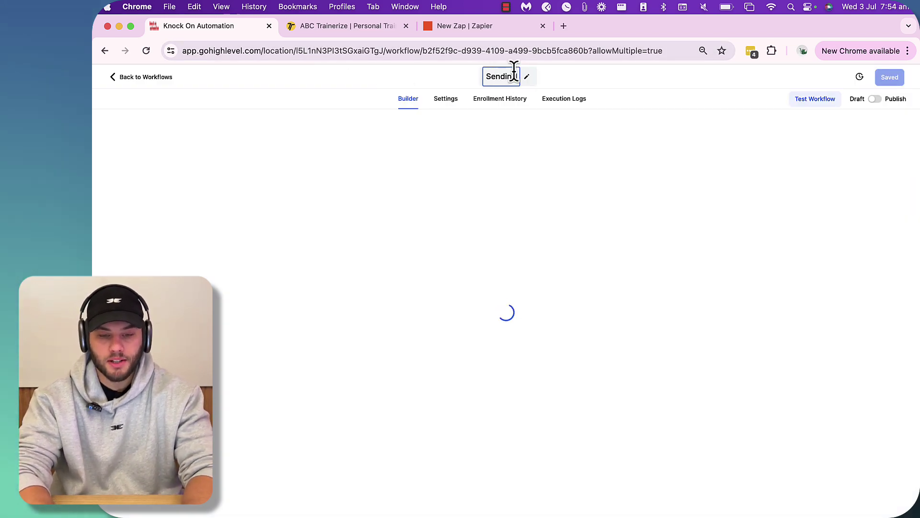
{"action": "type", "text": "mation to TZ"}
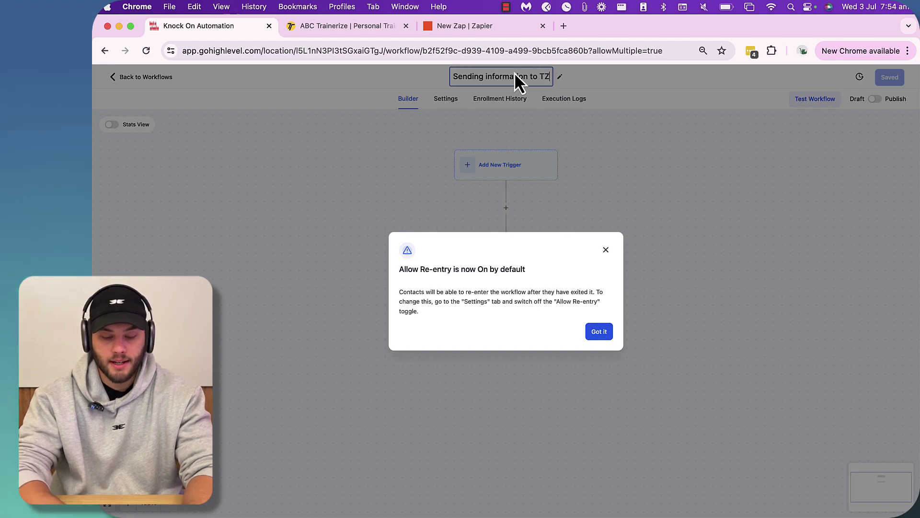
{"action": "type", "text": "(Zapier)"}
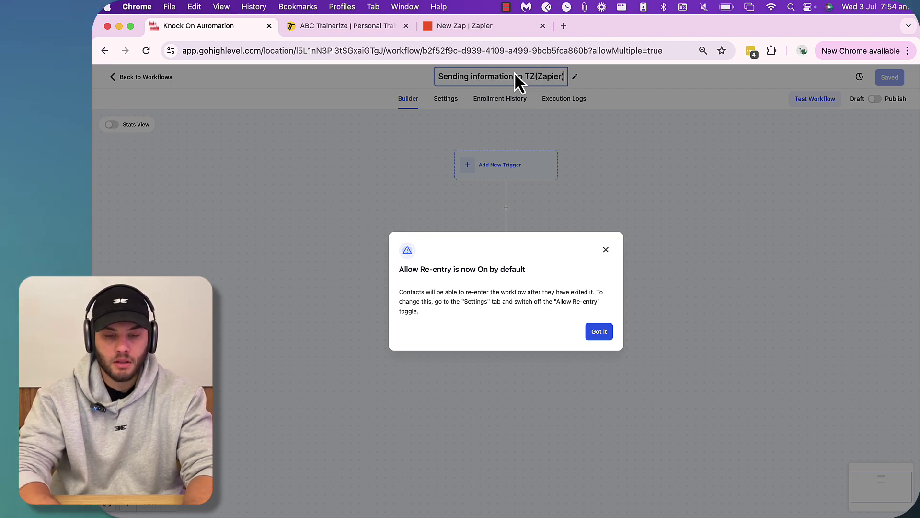
{"action": "left_click", "coordinate": [599, 331]}
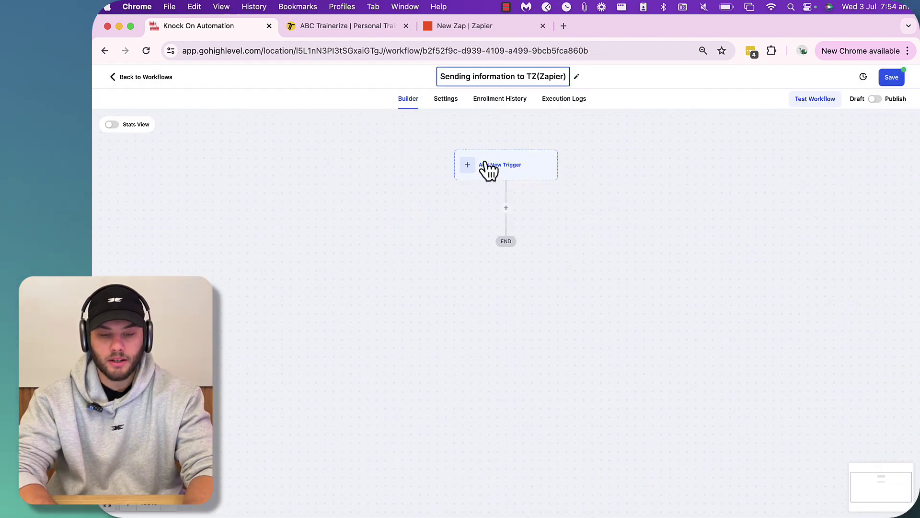
- Add a Survey Submitted trigger filtered to Survey is Onboarding Survey
{"action": "left_click", "coordinate": [494, 174]}
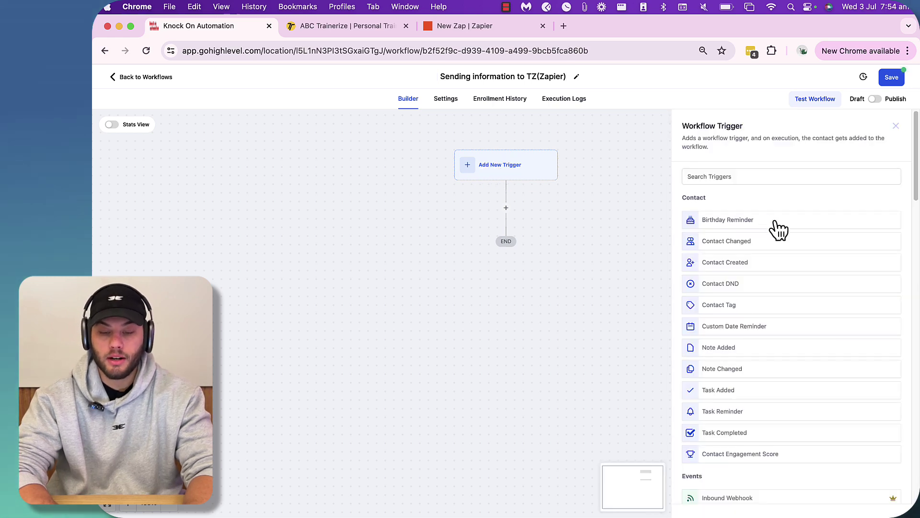
{"action": "left_click", "coordinate": [702, 177]}
{"action": "type", "text": "surv"}
{"action": "left_click", "coordinate": [731, 219]}
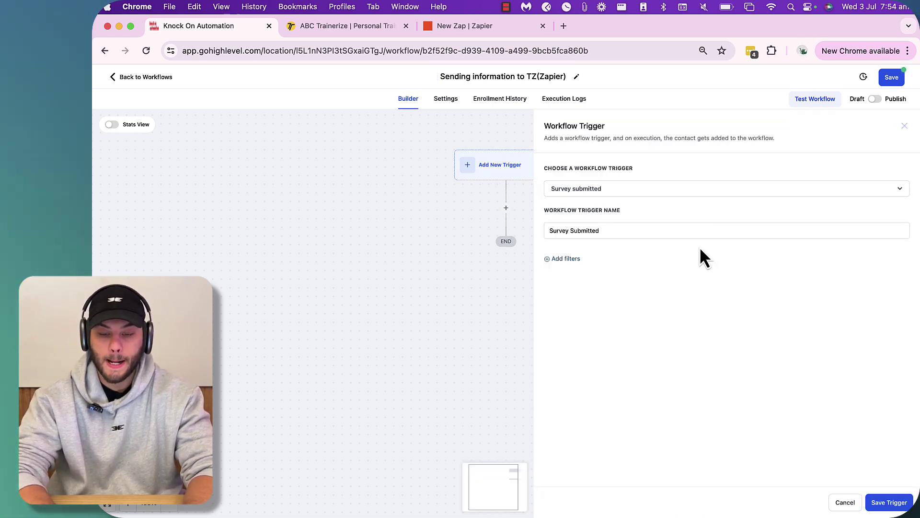
{"action": "left_click", "coordinate": [567, 260]}
{"action": "left_click", "coordinate": [593, 276]}
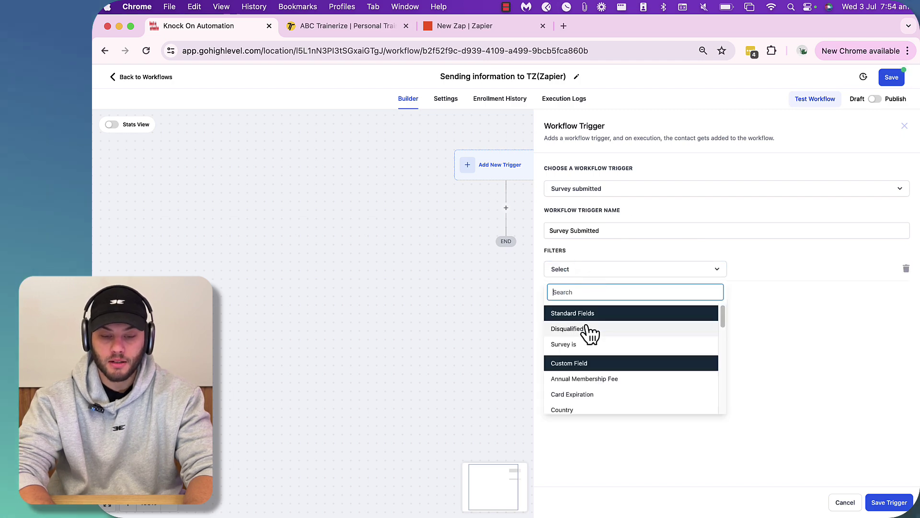
{"action": "left_click", "coordinate": [589, 349]}
{"action": "left_click", "coordinate": [766, 279]}
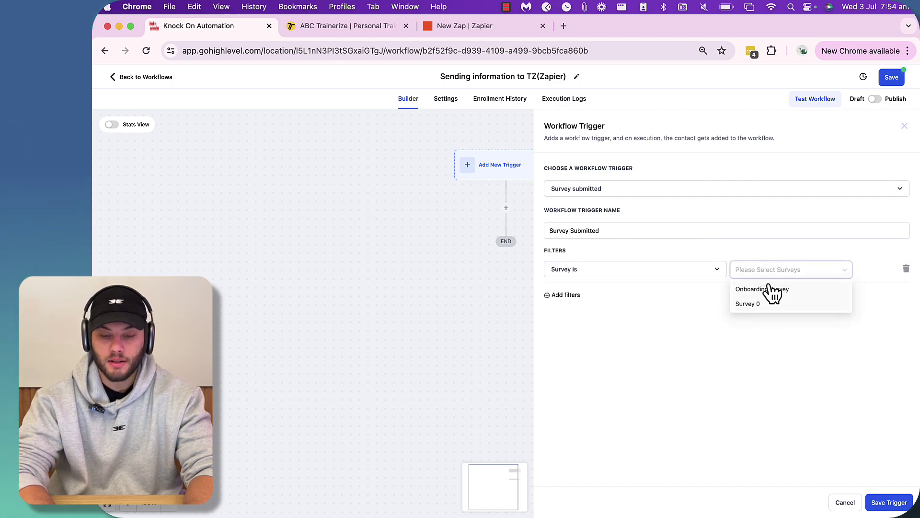
{"action": "left_click", "coordinate": [766, 288]}
{"action": "left_click", "coordinate": [889, 503]}
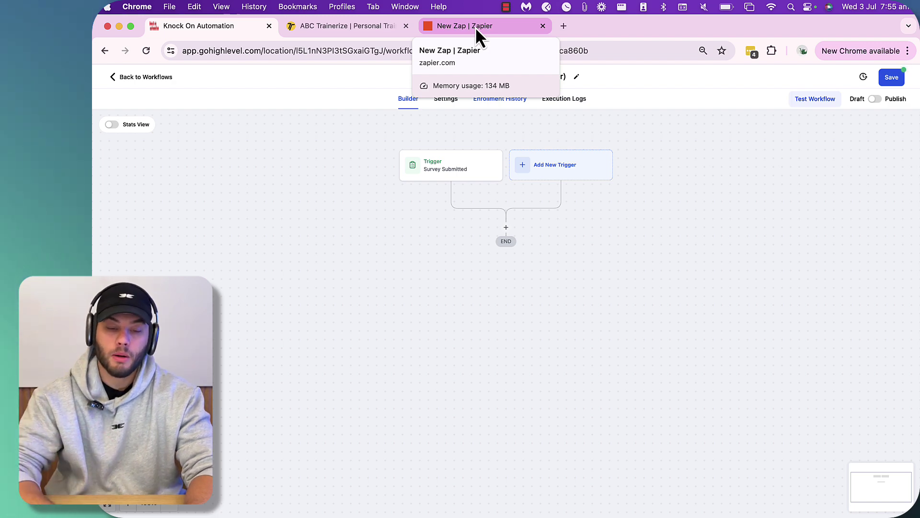
- Set the zap's trigger to Webhooks by Zapier with the Catch Hook event
{"action": "left_click", "coordinate": [491, 26]}
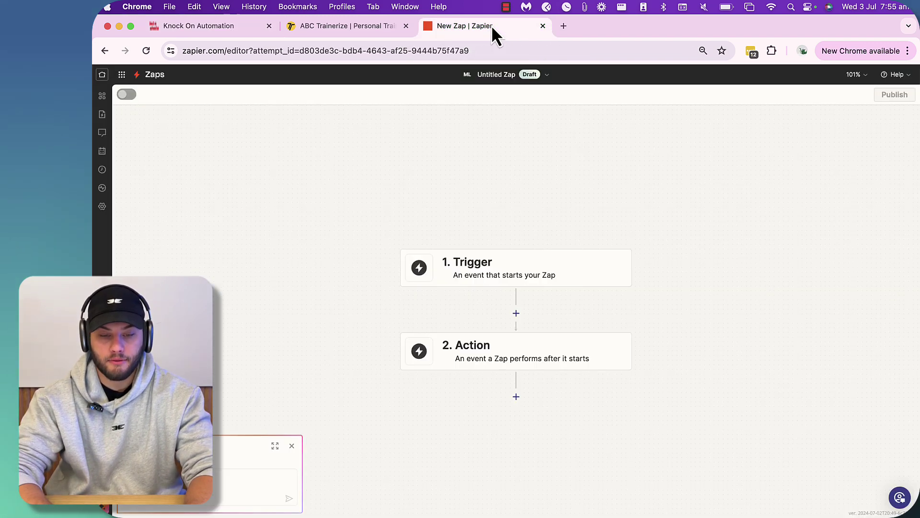
{"action": "left_click", "coordinate": [508, 272]}
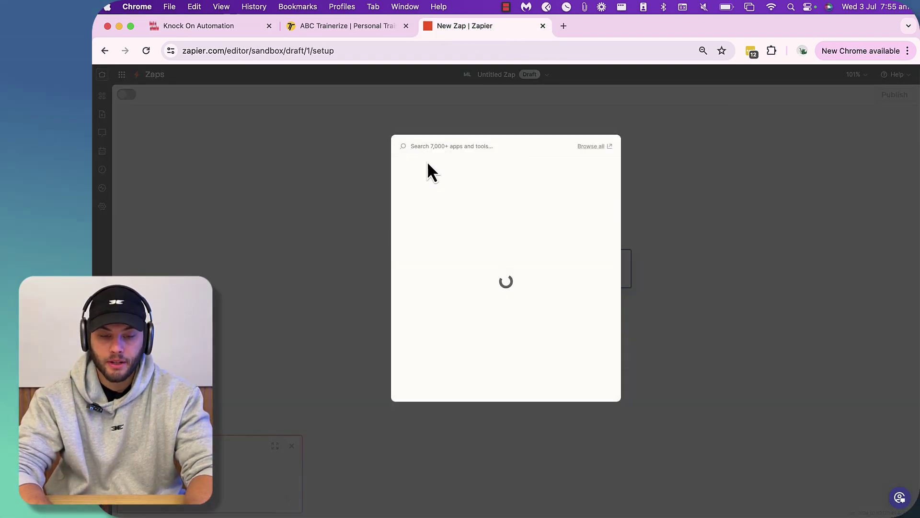
{"action": "type", "text": "webhook"}
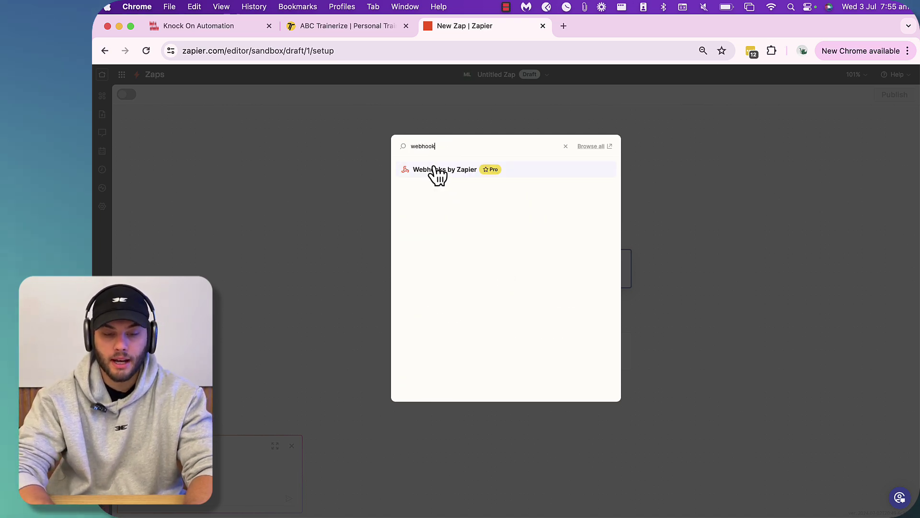
{"action": "left_click", "coordinate": [435, 172]}
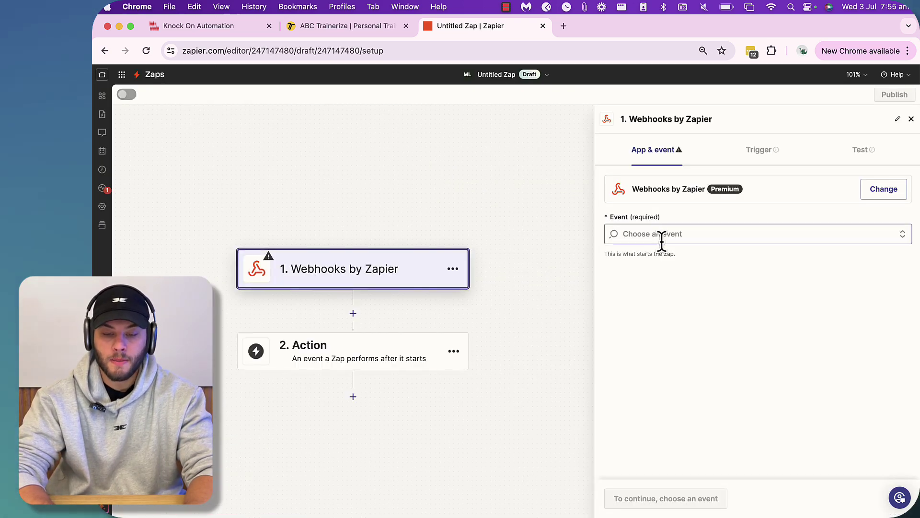
{"action": "left_click", "coordinate": [653, 234]}
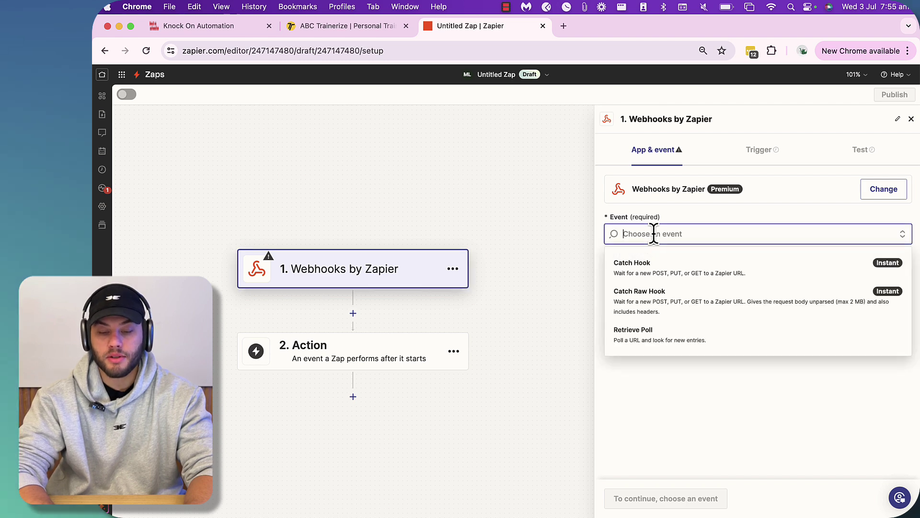
{"action": "left_click", "coordinate": [651, 269]}
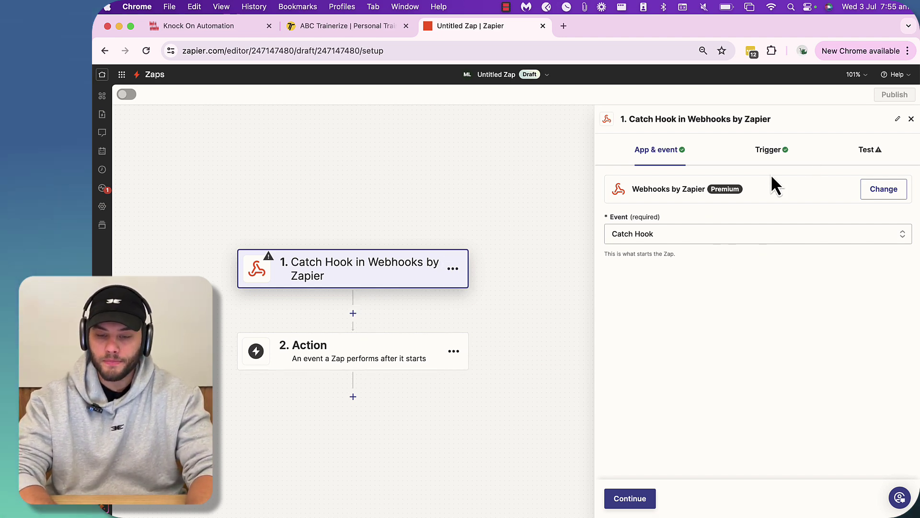
- Proceed to the trigger's Test step and copy the webhook URL
{"action": "left_click", "coordinate": [629, 502]}
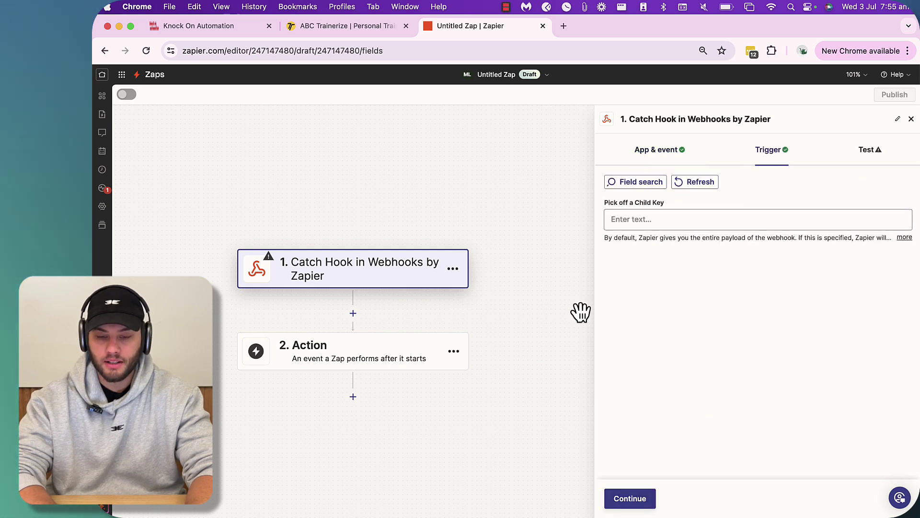
{"action": "left_click_drag", "start_coordinate": [609, 203], "coordinate": [668, 205]}
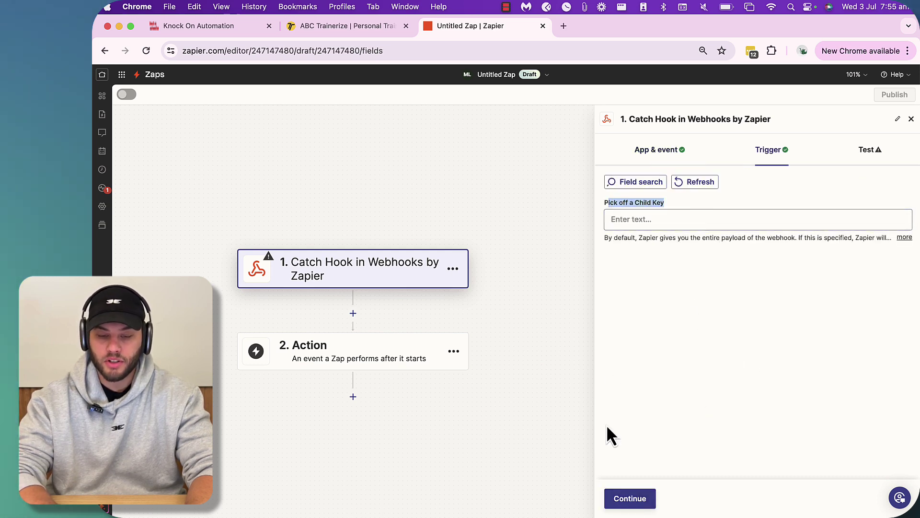
{"action": "left_click", "coordinate": [624, 499]}
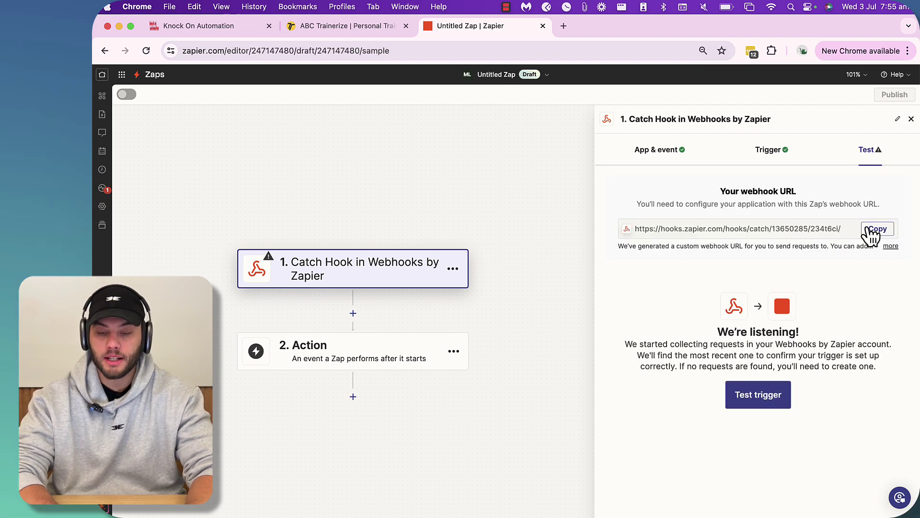
{"action": "left_click", "coordinate": [875, 230]}
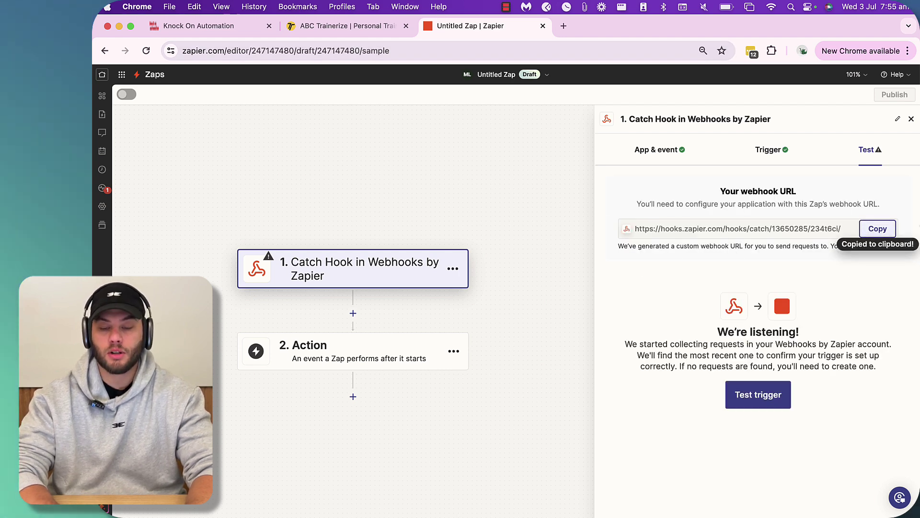
{"action": "left_click", "coordinate": [870, 230]}
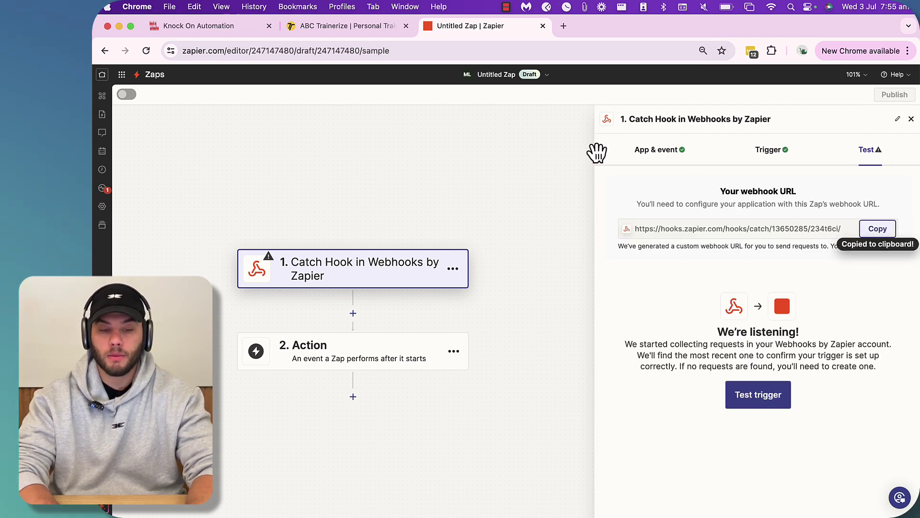
- Add a Webhook action named 'Zapier TZ Webhook' posting to the pasted Zapier URL
{"action": "left_click", "coordinate": [201, 32]}
{"action": "left_click", "coordinate": [507, 228]}
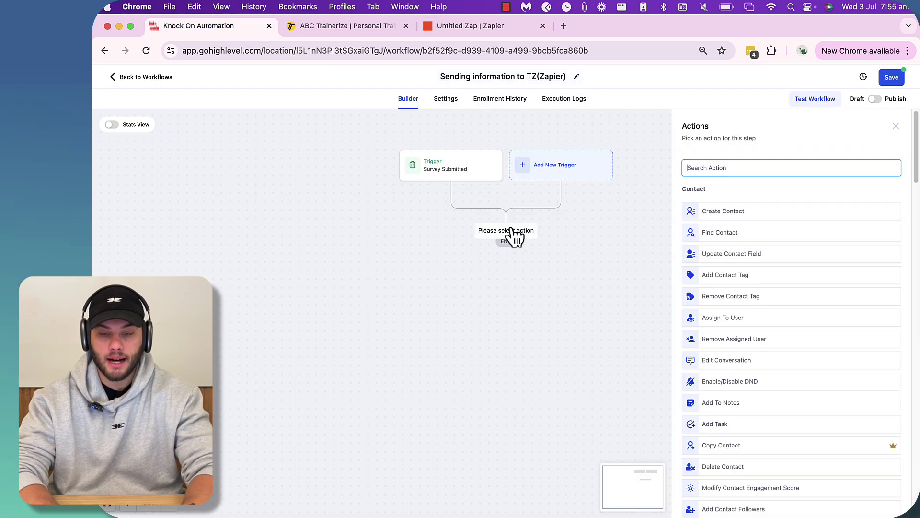
{"action": "type", "text": "web"}
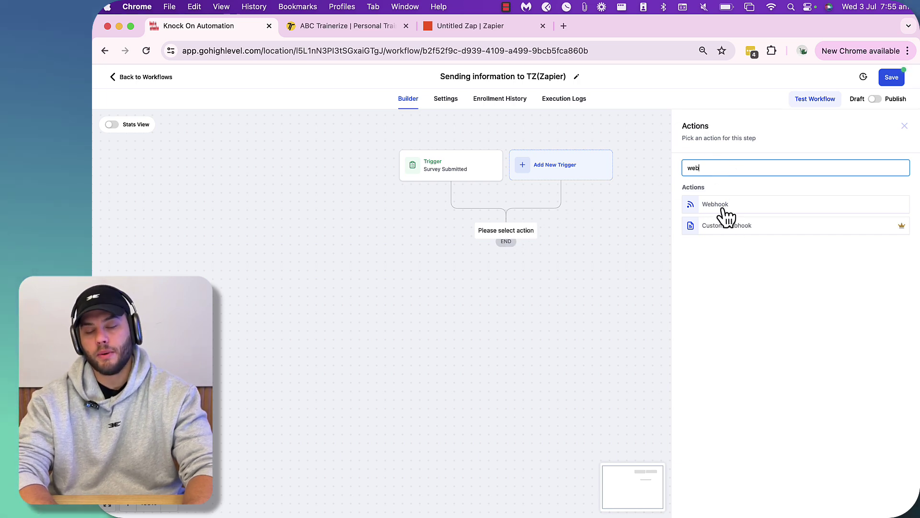
{"action": "left_click", "coordinate": [714, 204]}
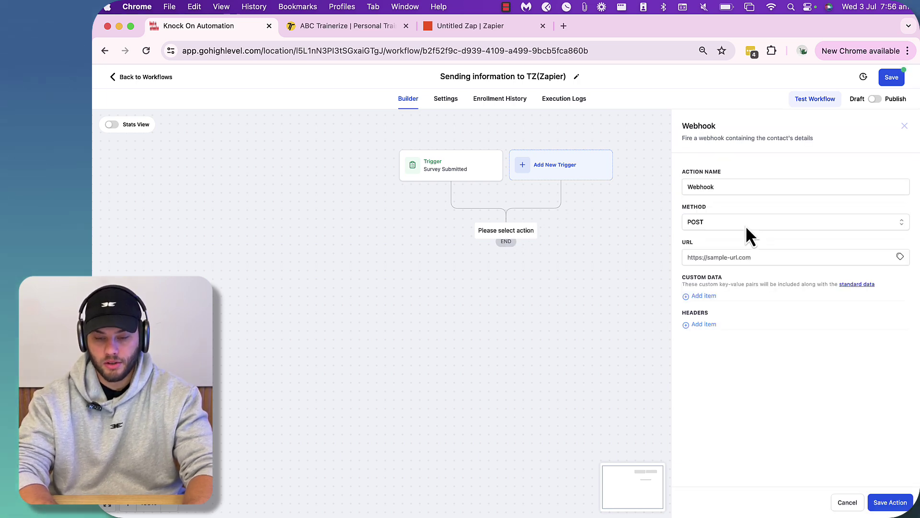
{"action": "left_click", "coordinate": [720, 254]}
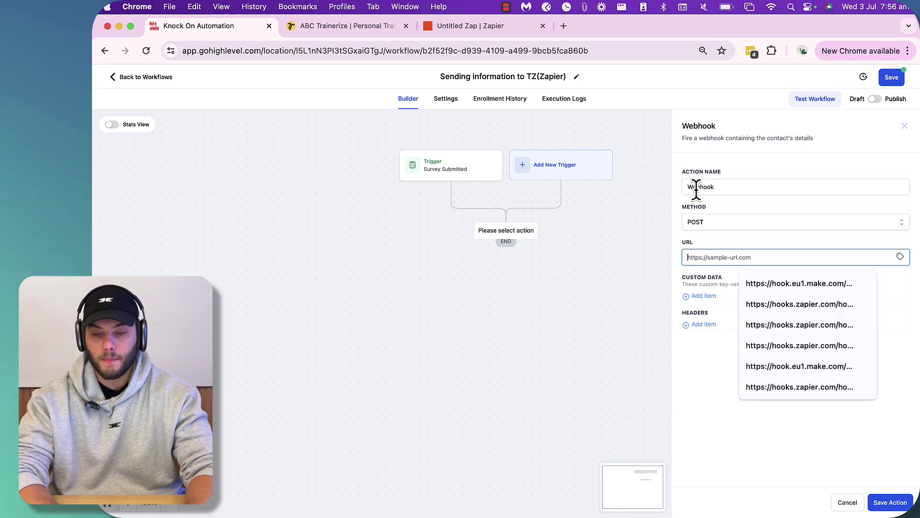
{"action": "left_click", "coordinate": [723, 187]}
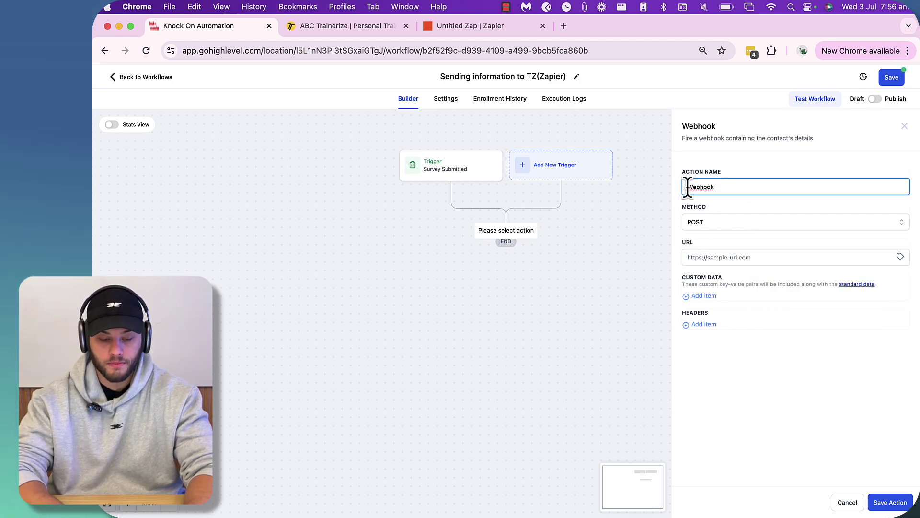
{"action": "type", "text": "Zapier TZ"}
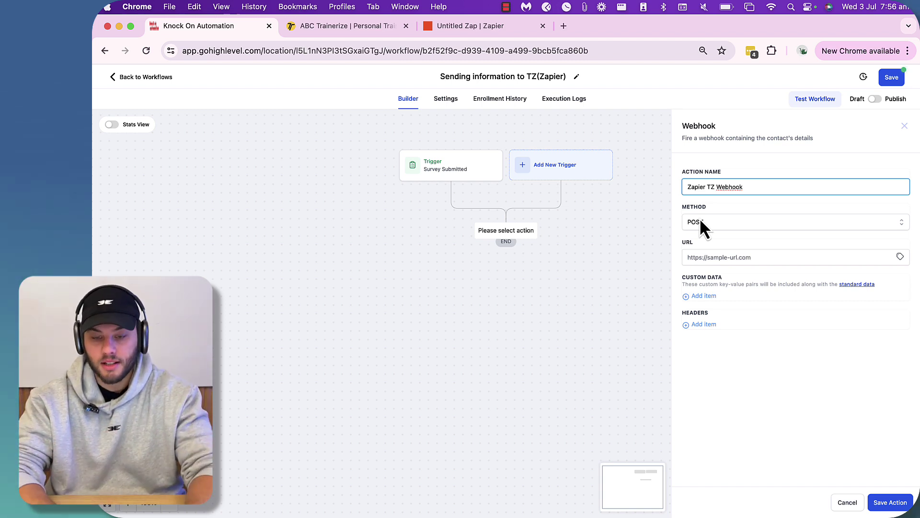
{"action": "left_click", "coordinate": [705, 257]}
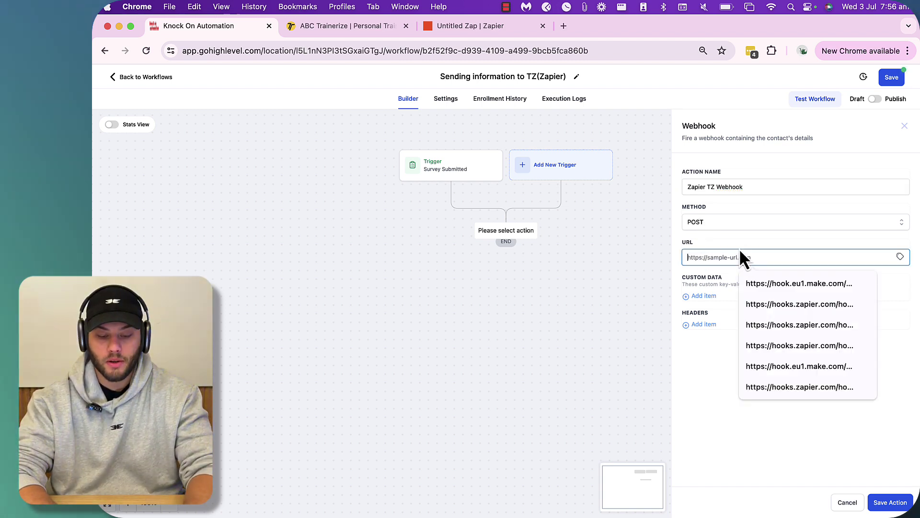
{"action": "key", "text": "super+v"}
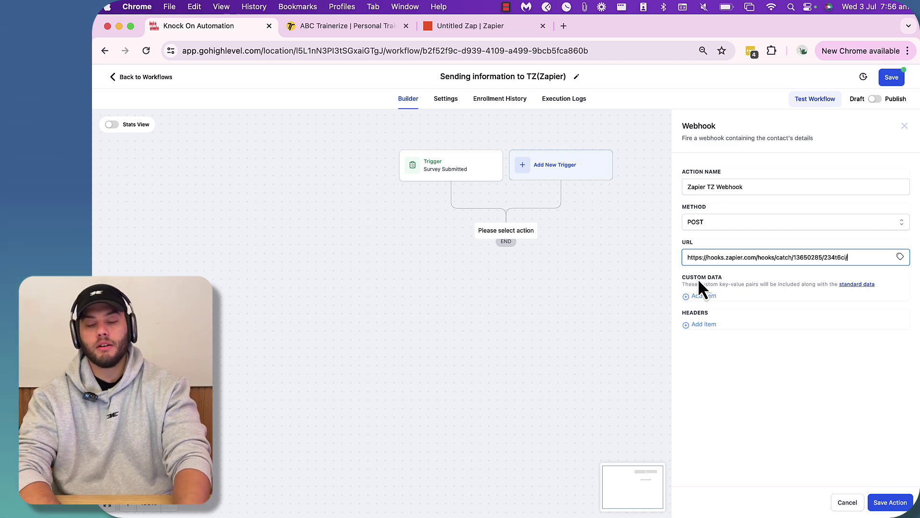
{"action": "left_click", "coordinate": [888, 503]}
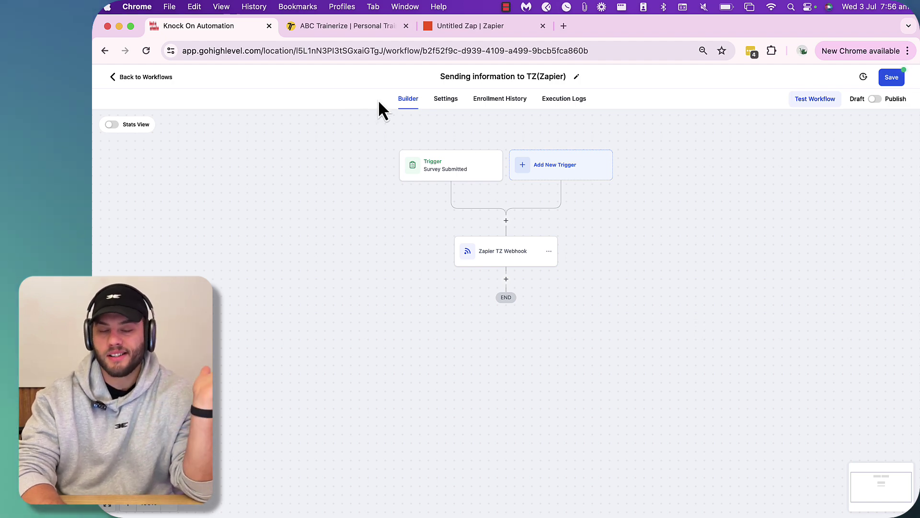
- Save the 'Sending information to TZ(Zapier)' workflow and go back to the Workflow List
{"action": "left_click", "coordinate": [344, 24]}
{"action": "left_click", "coordinate": [471, 28]}
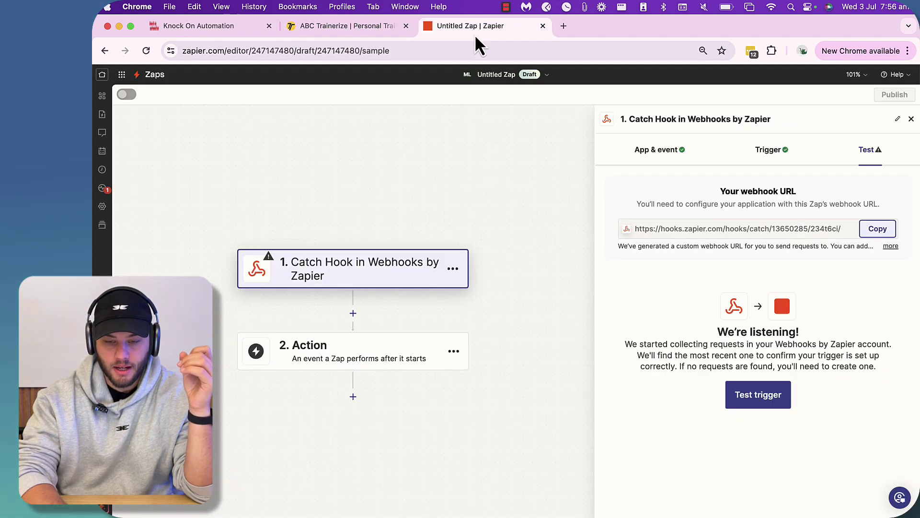
{"action": "left_click", "coordinate": [227, 29]}
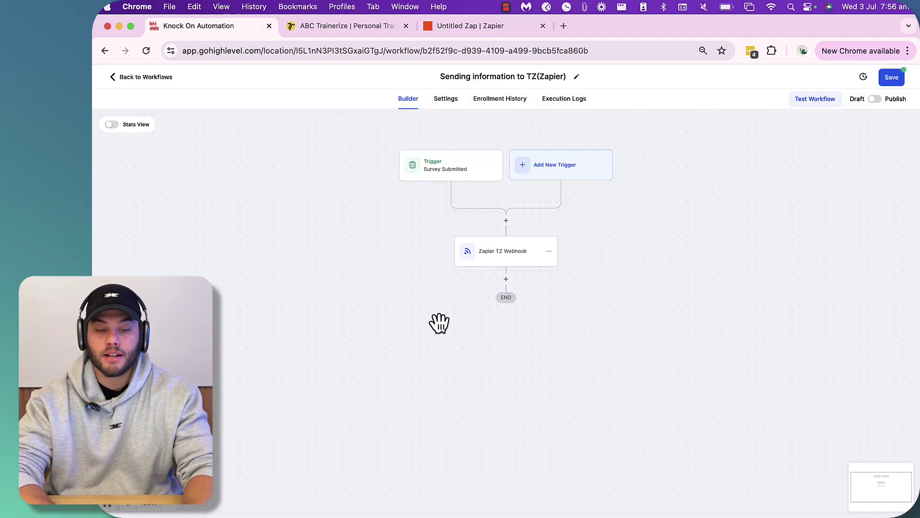
{"action": "left_click", "coordinate": [892, 78]}
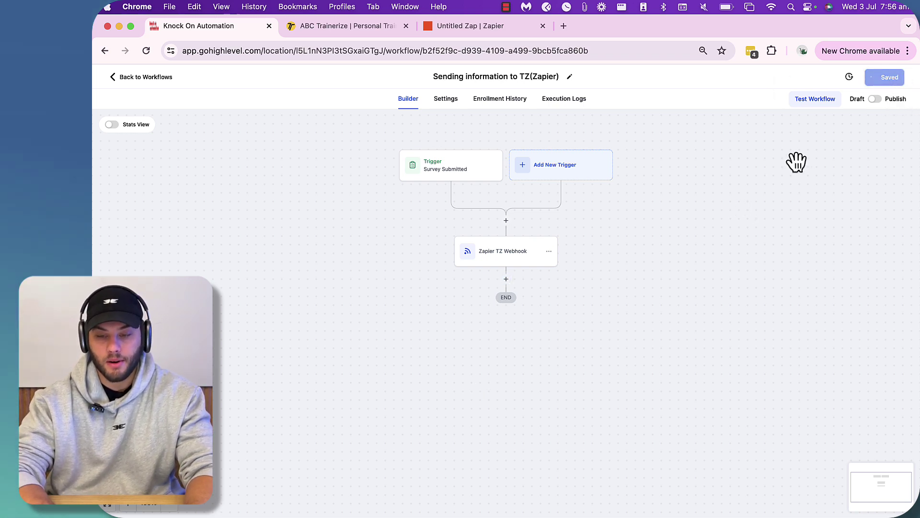
{"action": "left_click", "coordinate": [901, 77]}
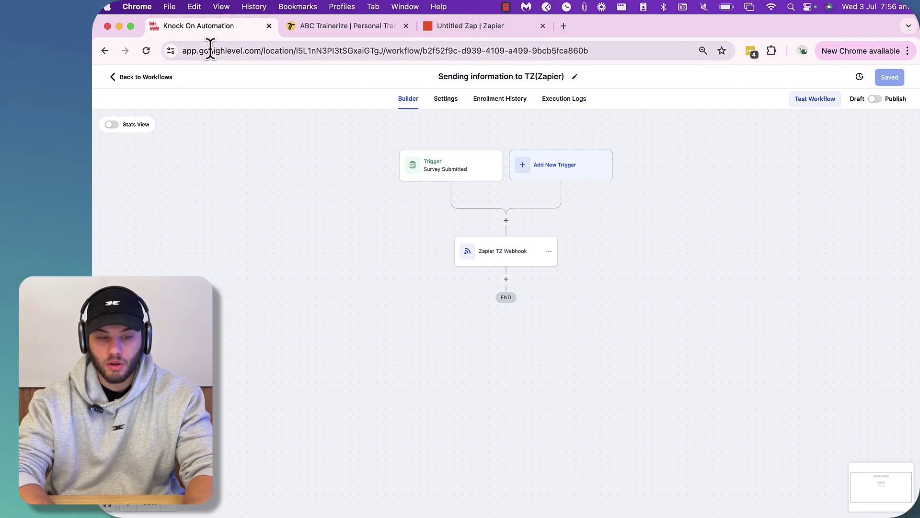
{"action": "left_click", "coordinate": [156, 78]}
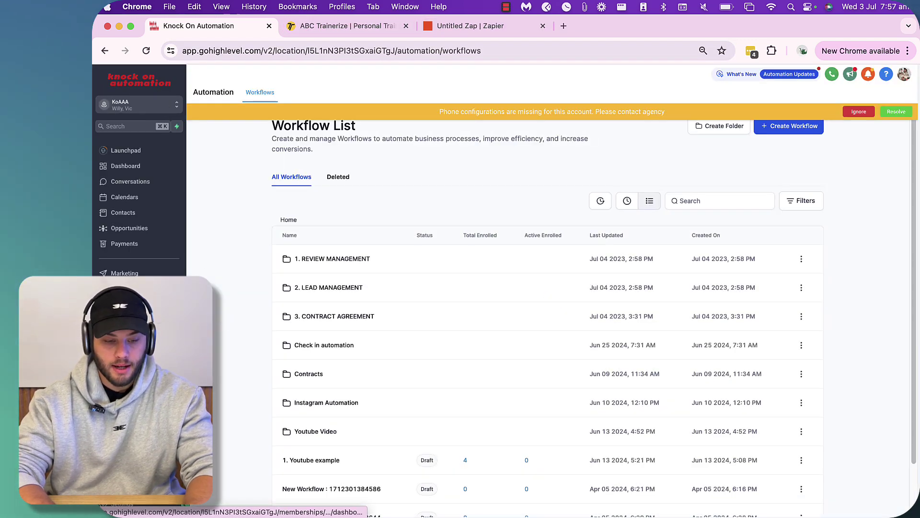
- Open Sites > Surveys > Builder and close the Onboarding Survey's share dialog unshared
{"action": "left_click", "coordinate": [120, 304]}
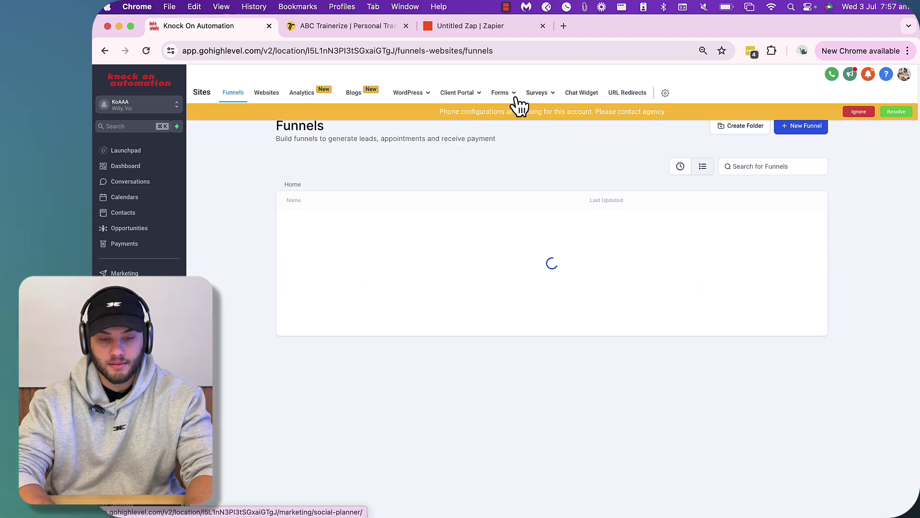
{"action": "mouse_move", "coordinate": [537, 92]}
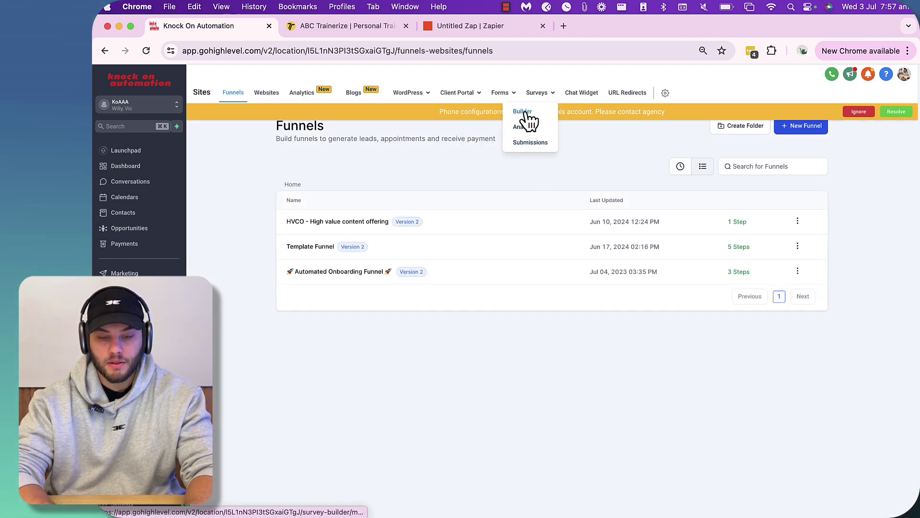
{"action": "left_click", "coordinate": [523, 111]}
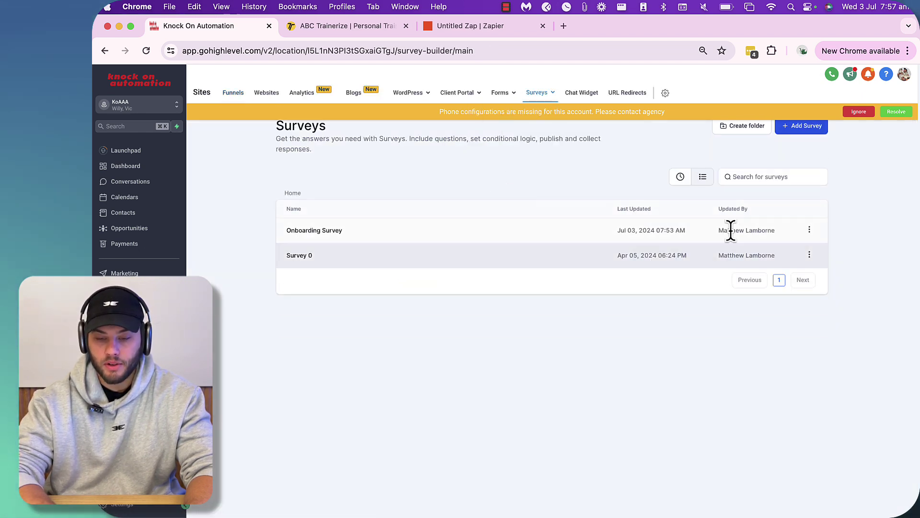
{"action": "left_click", "coordinate": [809, 229]}
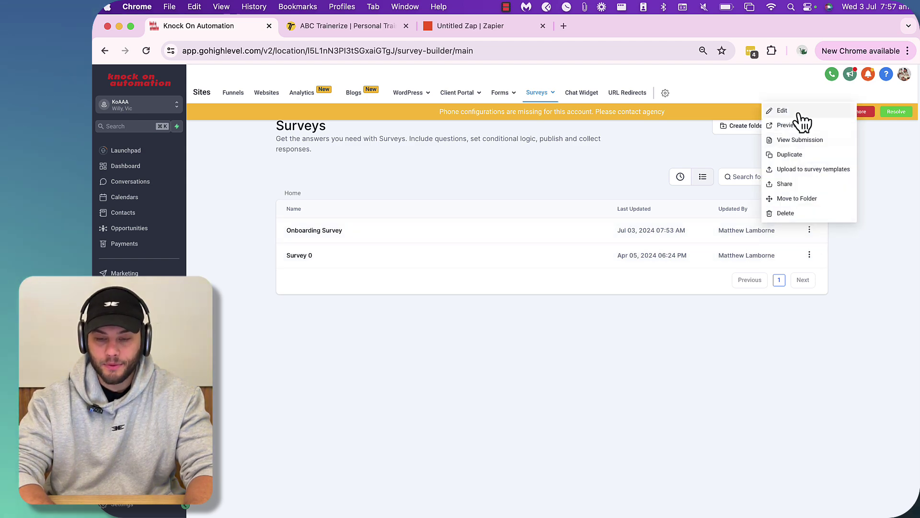
{"action": "left_click", "coordinate": [785, 184]}
{"action": "left_click", "coordinate": [520, 312]}
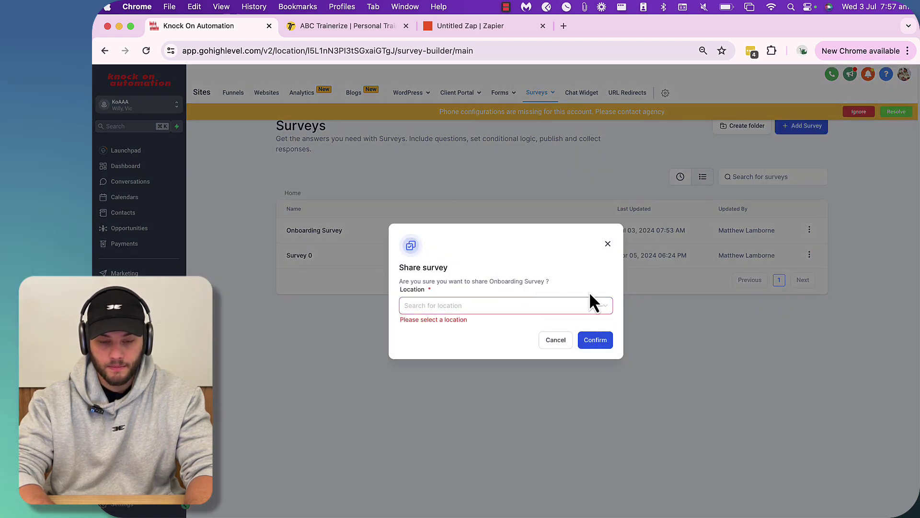
{"action": "left_click", "coordinate": [607, 243]}
- Open the Onboarding Survey preview in a new tab
{"action": "left_click", "coordinate": [809, 230]}
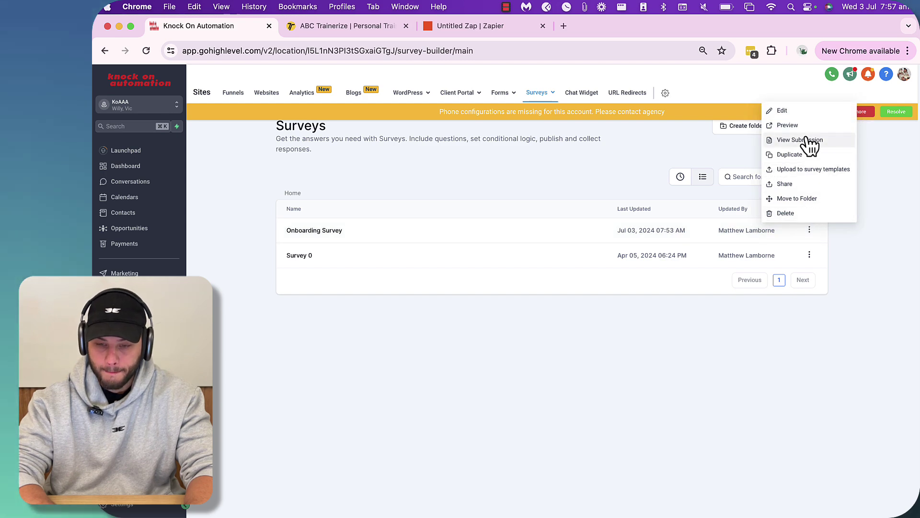
{"action": "left_click", "coordinate": [787, 125]}
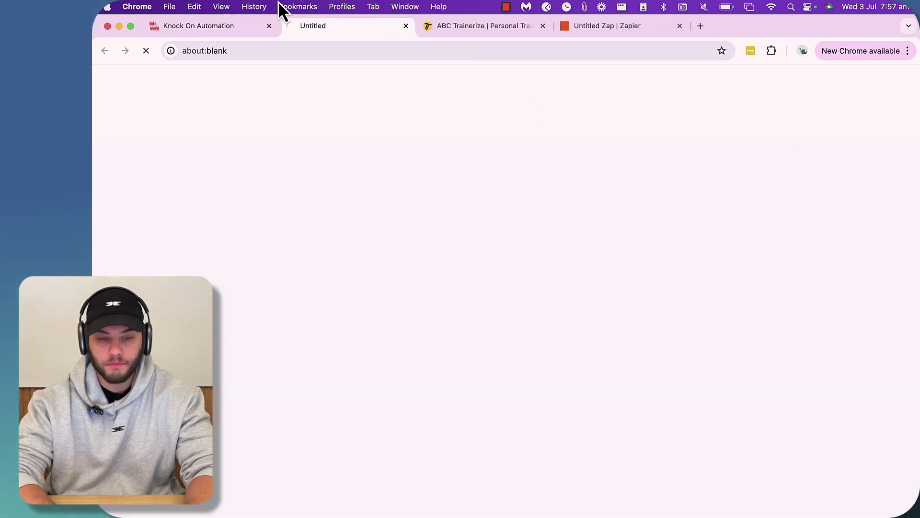
{"action": "left_click", "coordinate": [204, 29]}
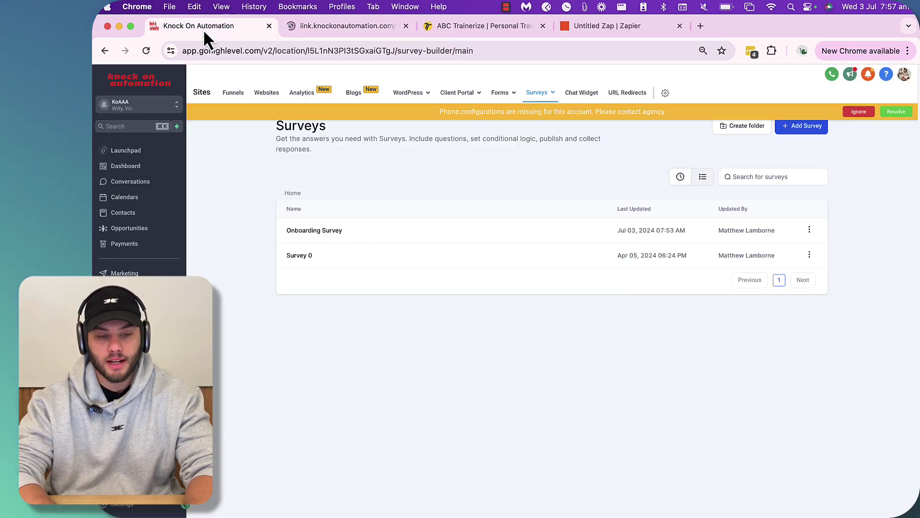
{"action": "left_click", "coordinate": [362, 30]}
- Fill in a saved email, a phone number, the contact's full name, weight 100 and height 182
{"action": "left_click", "coordinate": [415, 149]}
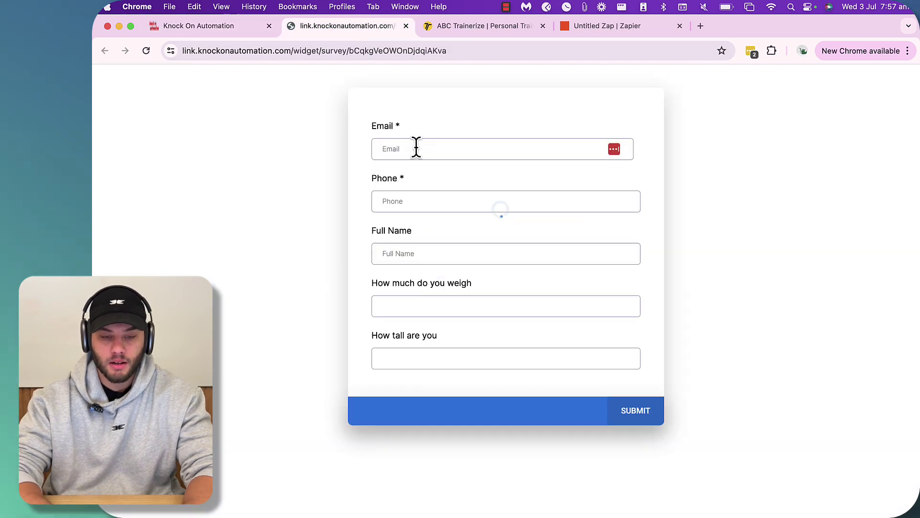
{"action": "left_click", "coordinate": [415, 149]}
{"action": "left_click", "coordinate": [478, 181]}
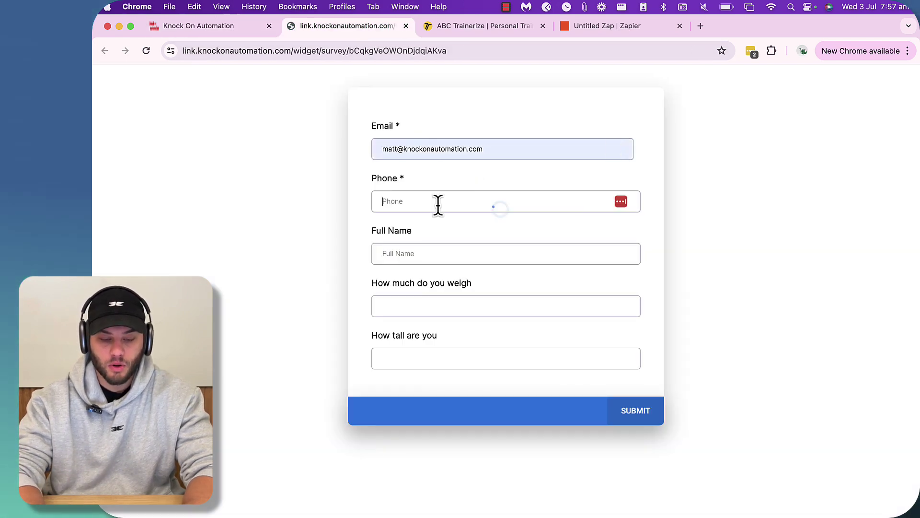
{"action": "type", "text": "043000000"}
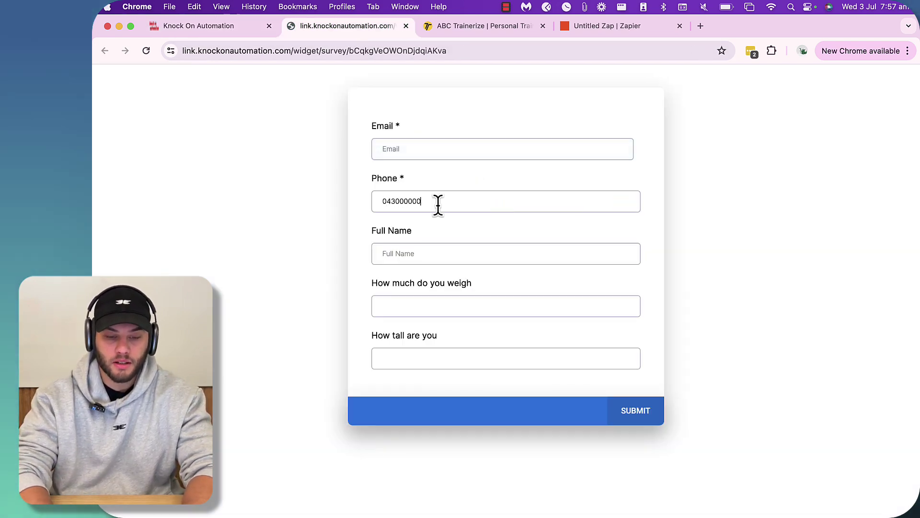
{"action": "key", "text": "Tab"}
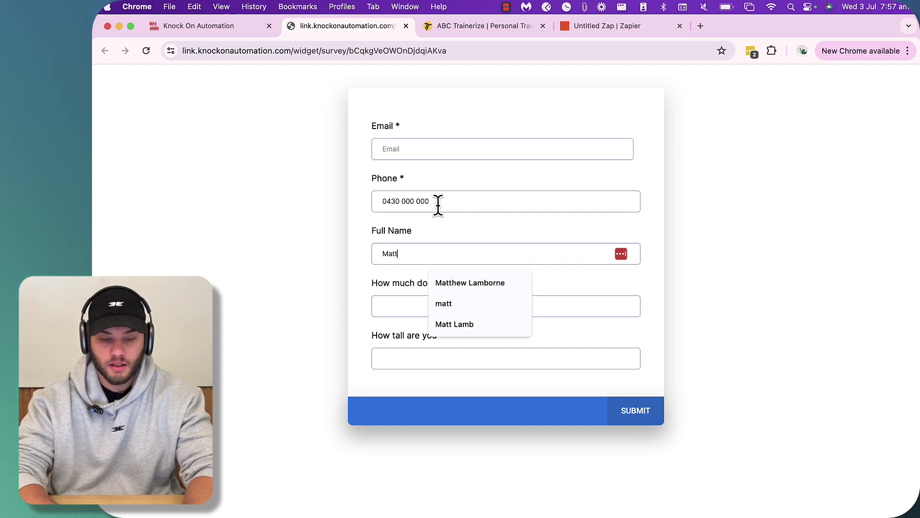
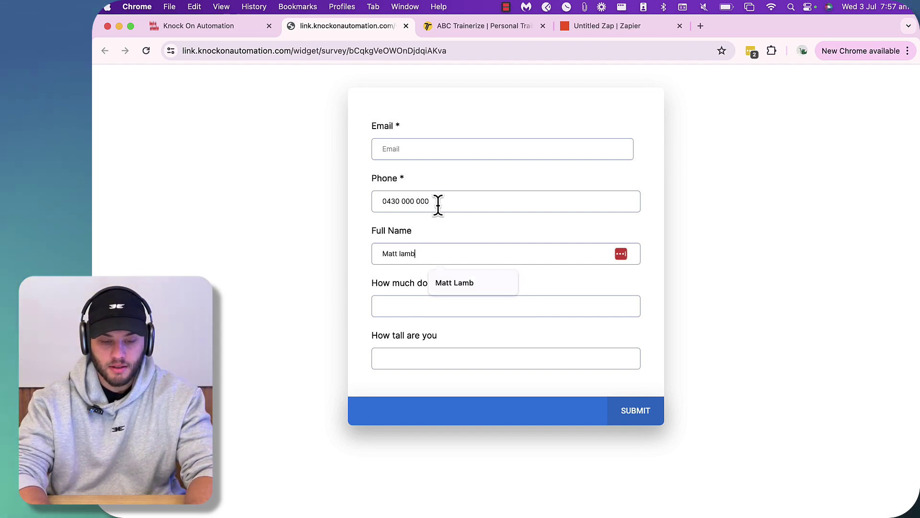
{"action": "key", "text": "Tab"}
{"action": "type", "text": "100"}
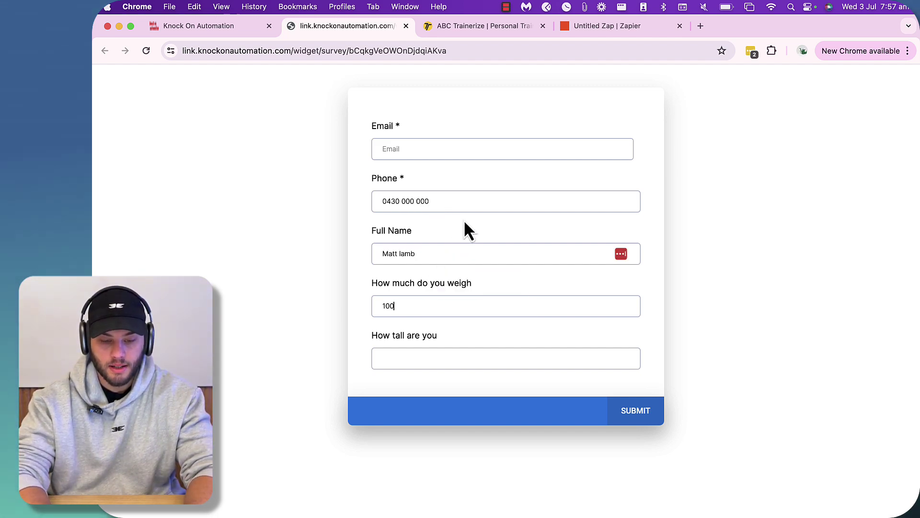
{"action": "key", "text": "Tab"}
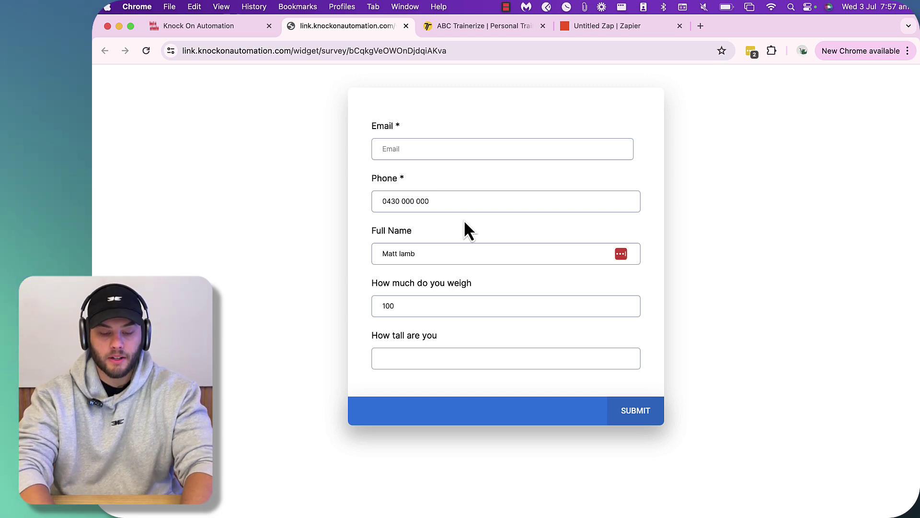
{"action": "type", "text": "182"}
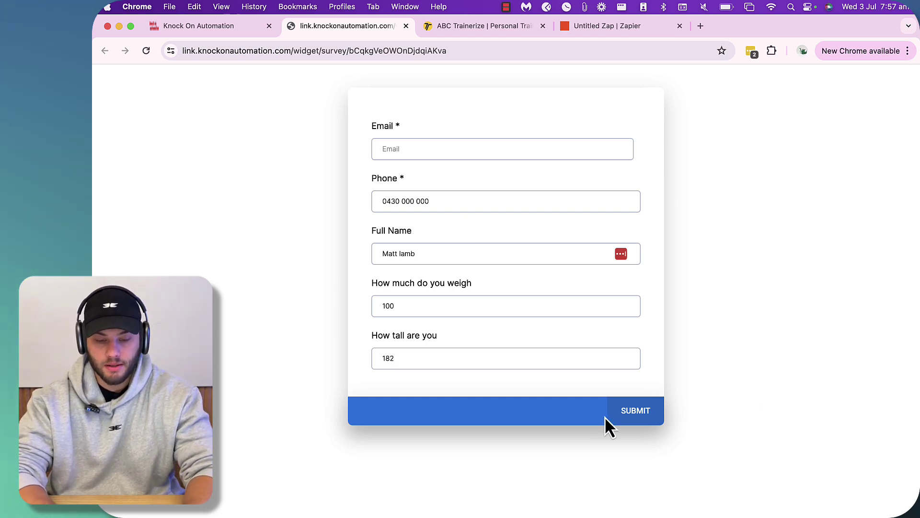
- Submit the survey, re-selecting the saved email address when prompted
{"action": "left_click", "coordinate": [642, 414]}
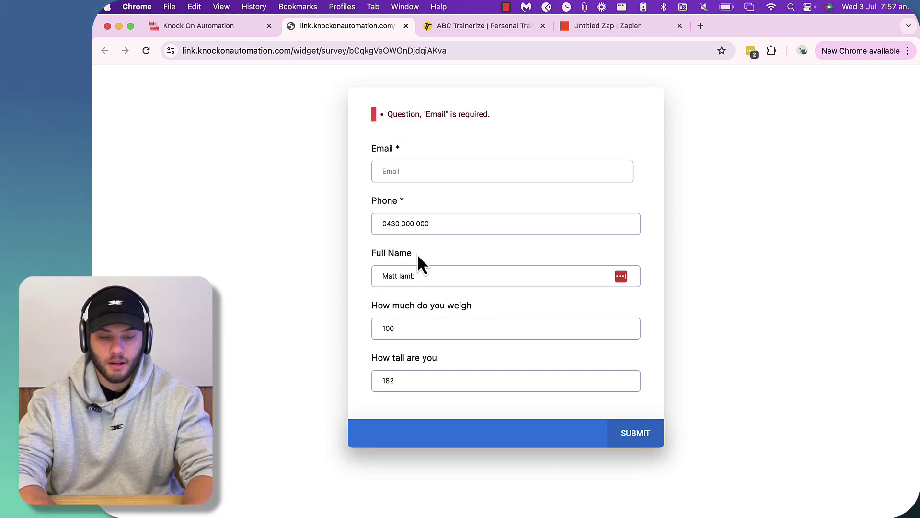
{"action": "left_click", "coordinate": [413, 172]}
{"action": "left_click", "coordinate": [473, 200]}
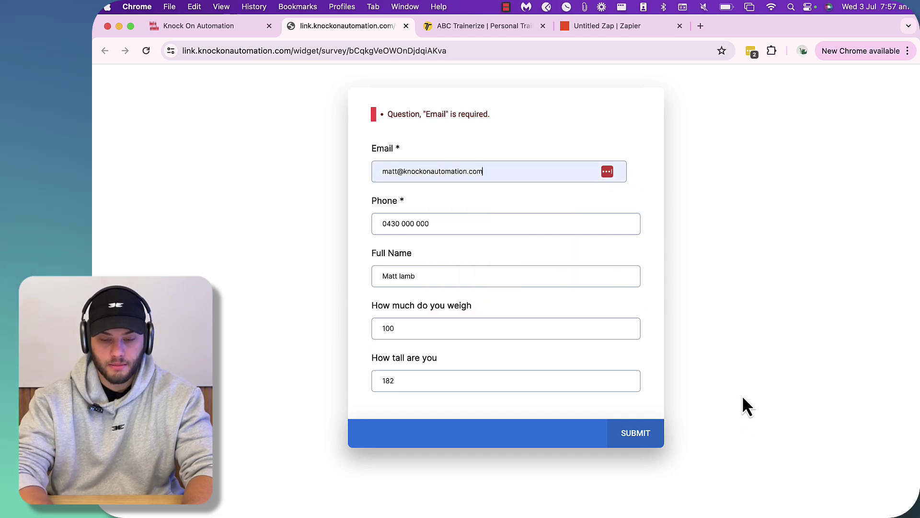
{"action": "left_click", "coordinate": [627, 434]}
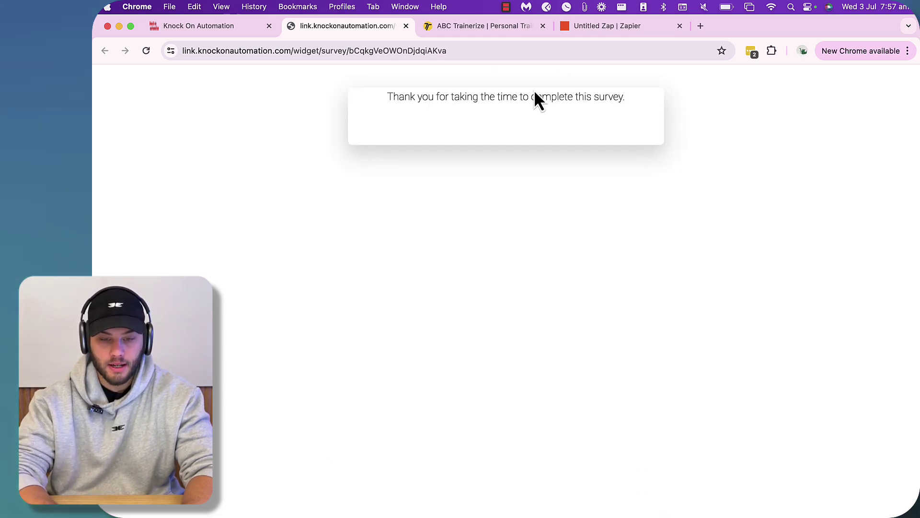
- Test the Zapier webhook trigger, which finds no request yet, then return to GoHighLevel Surveys
{"action": "left_click", "coordinate": [594, 27]}
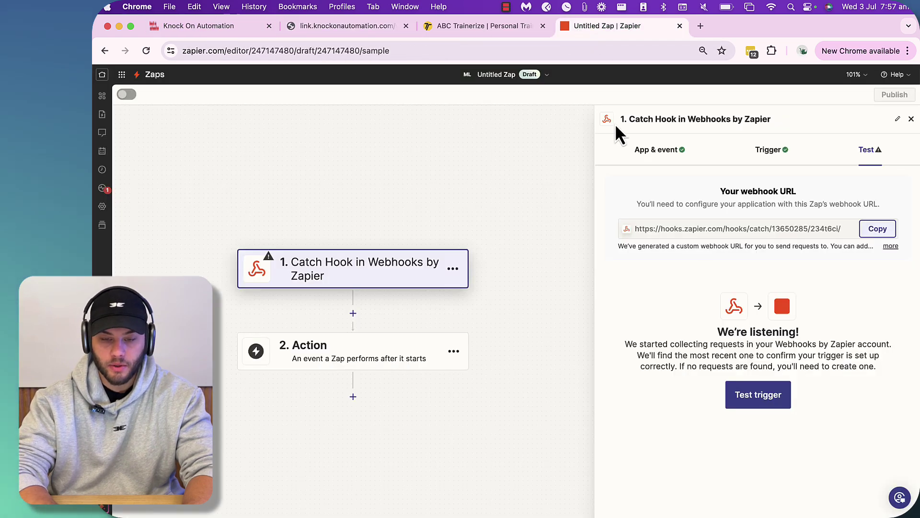
{"action": "left_click", "coordinate": [774, 398]}
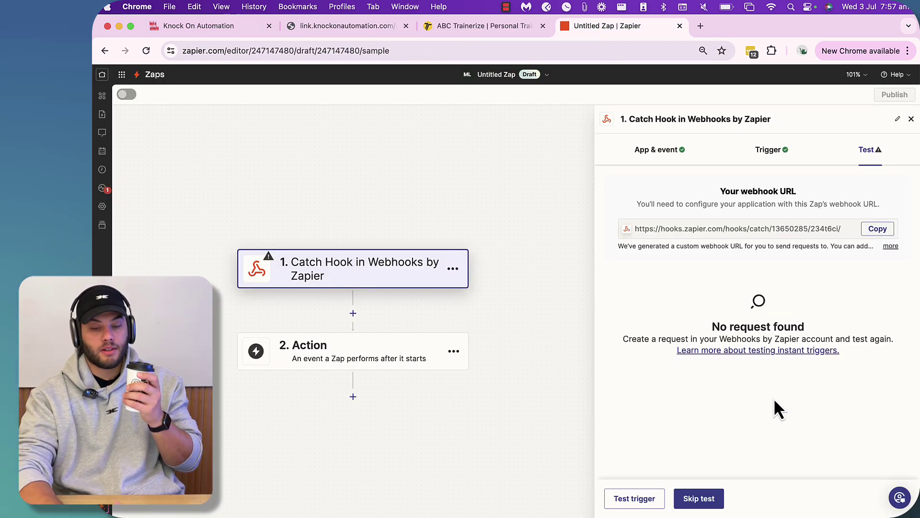
{"action": "left_click", "coordinate": [234, 30]}
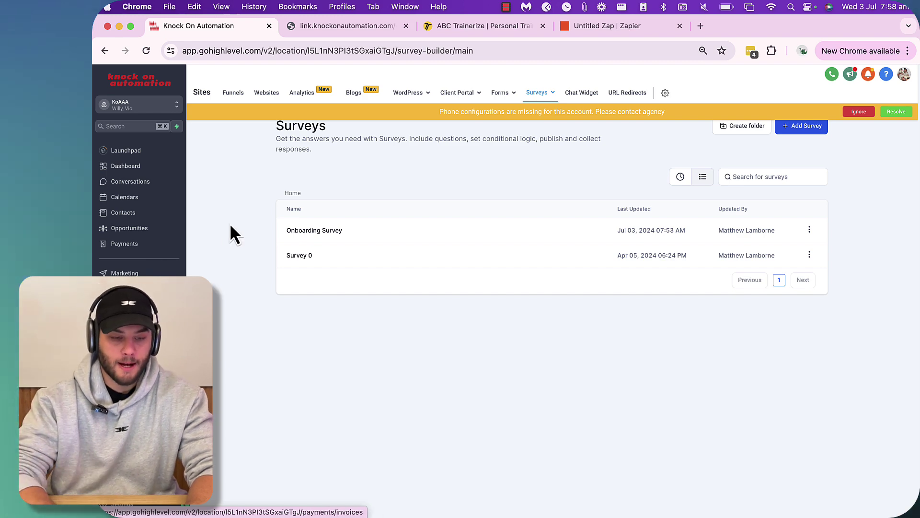
- Open the 'Sending information to TZ(Zapier)' workflow from page 2 of the Automation workflow list
{"action": "left_click", "coordinate": [125, 289]}
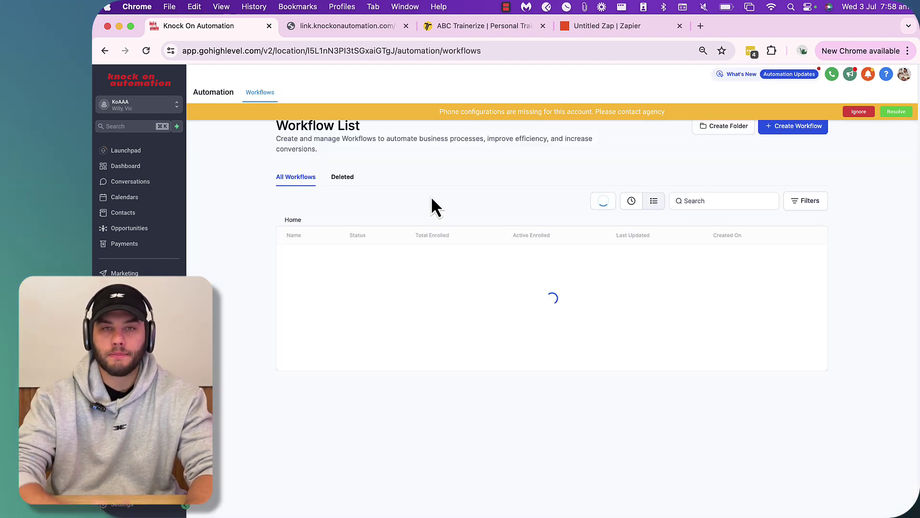
{"action": "scroll", "coordinate": [409, 352], "scroll_direction": "down", "scroll_amount": 2}
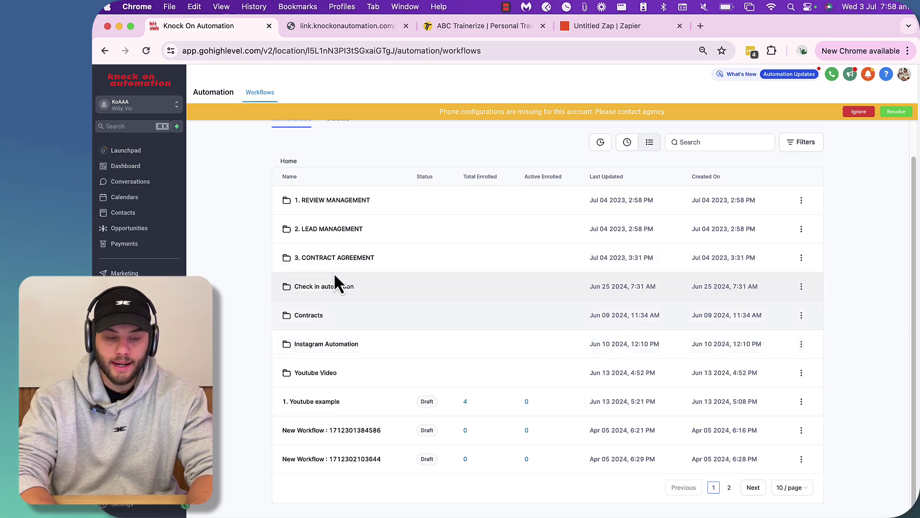
{"action": "scroll", "coordinate": [334, 272], "scroll_direction": "up", "scroll_amount": 2}
{"action": "left_click", "coordinate": [695, 197]}
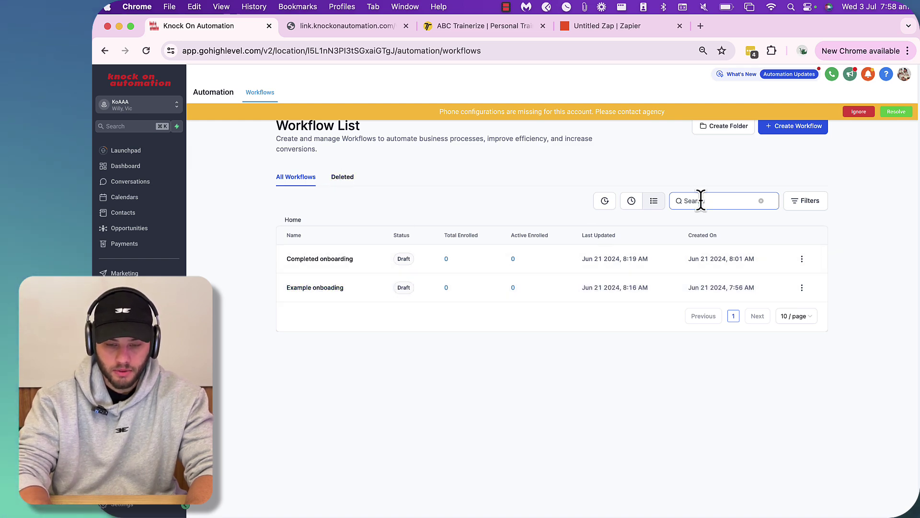
{"action": "scroll", "coordinate": [411, 206], "scroll_direction": "down", "scroll_amount": 2}
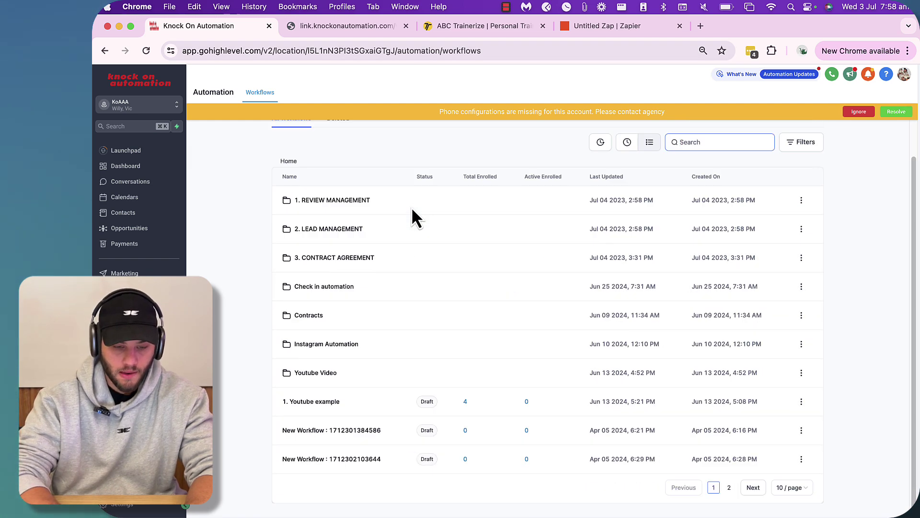
{"action": "left_click", "coordinate": [753, 487]}
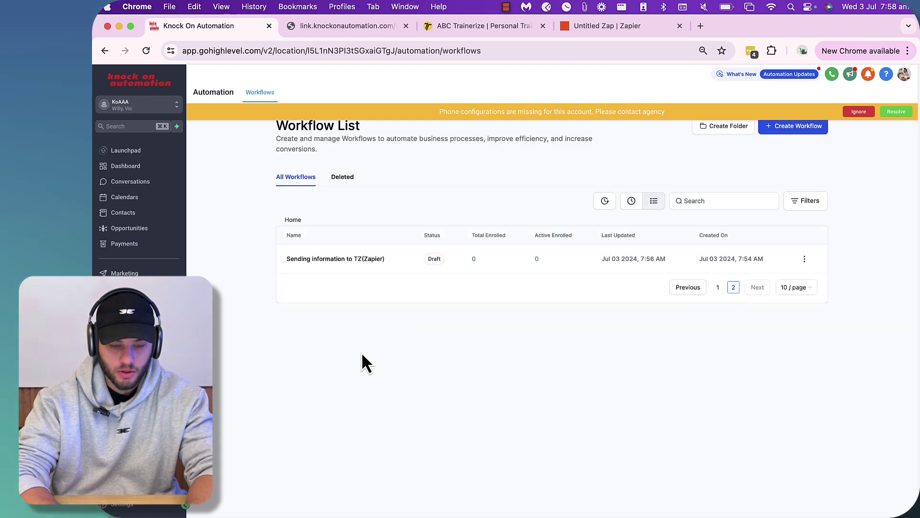
{"action": "left_click", "coordinate": [326, 259]}
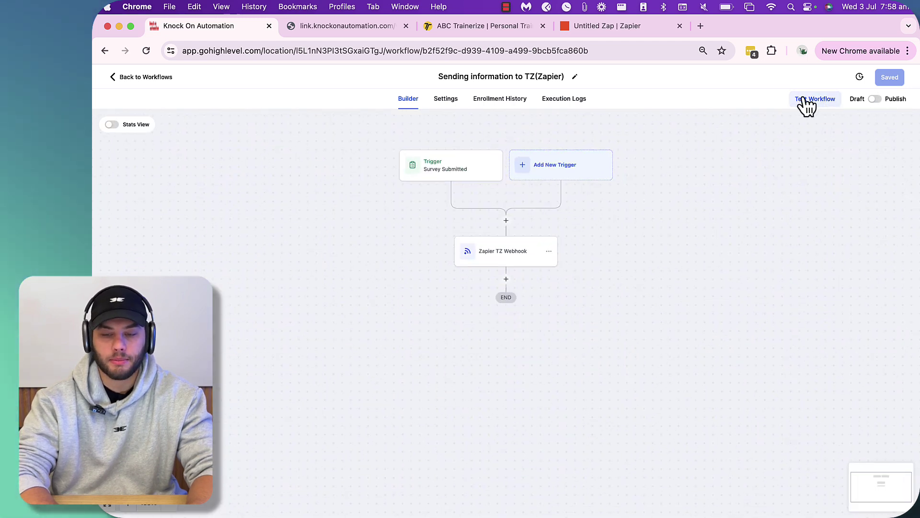
- Run a workflow test for the test contact and check its Enrollment History ends at Zapier TZ Webhook
{"action": "left_click", "coordinate": [806, 101]}
{"action": "left_click", "coordinate": [699, 185]}
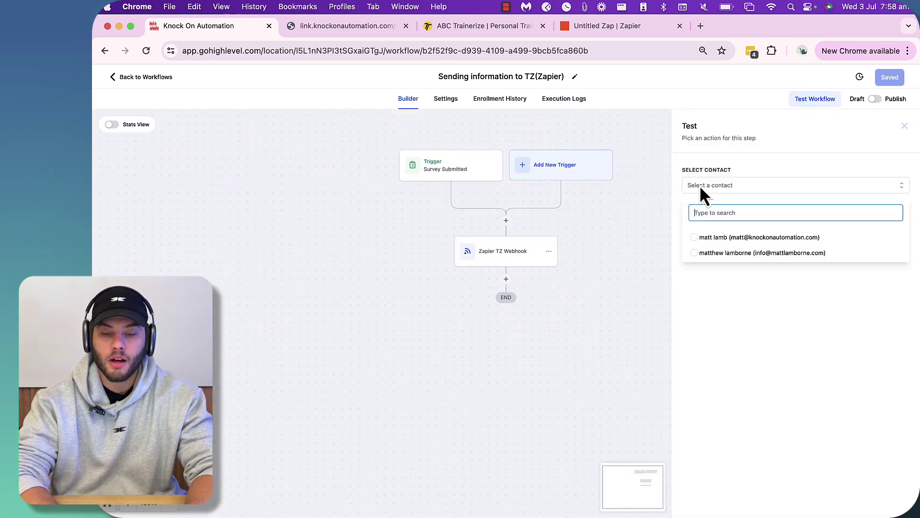
{"action": "left_click", "coordinate": [727, 238]}
{"action": "left_click", "coordinate": [745, 360]}
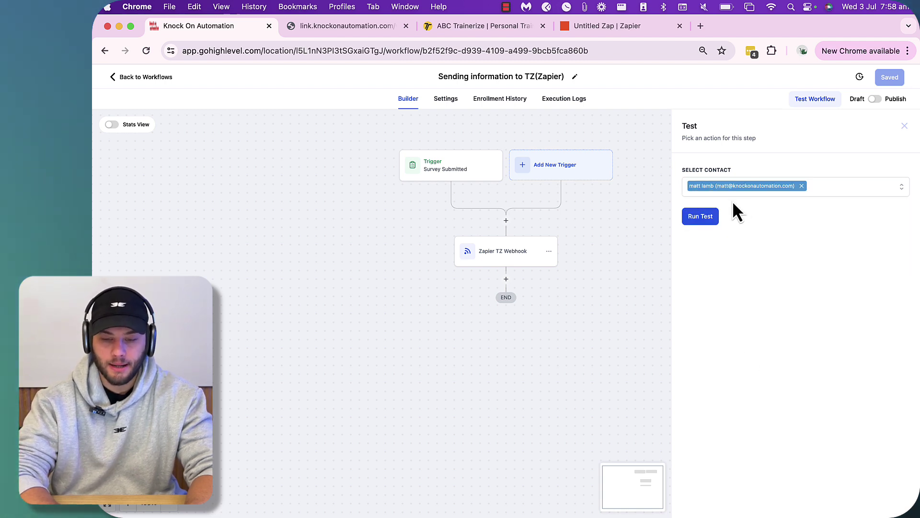
{"action": "left_click", "coordinate": [698, 219]}
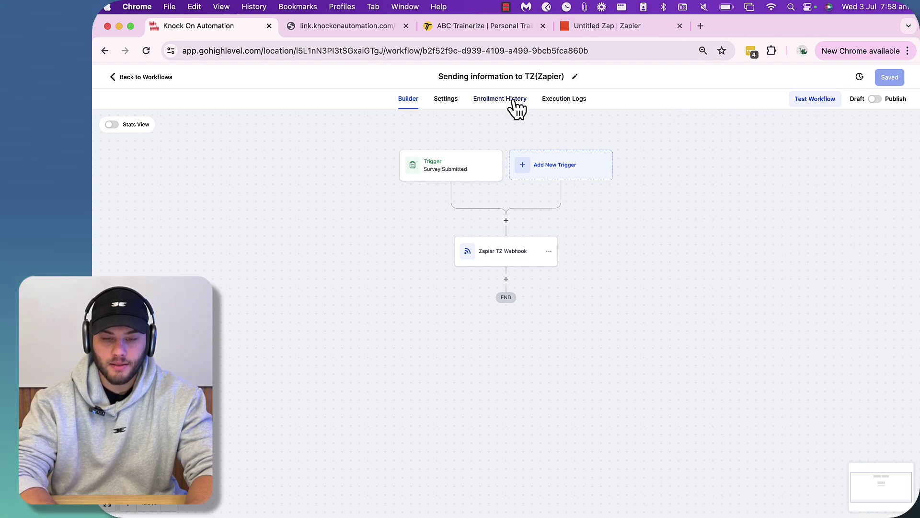
{"action": "left_click", "coordinate": [505, 104]}
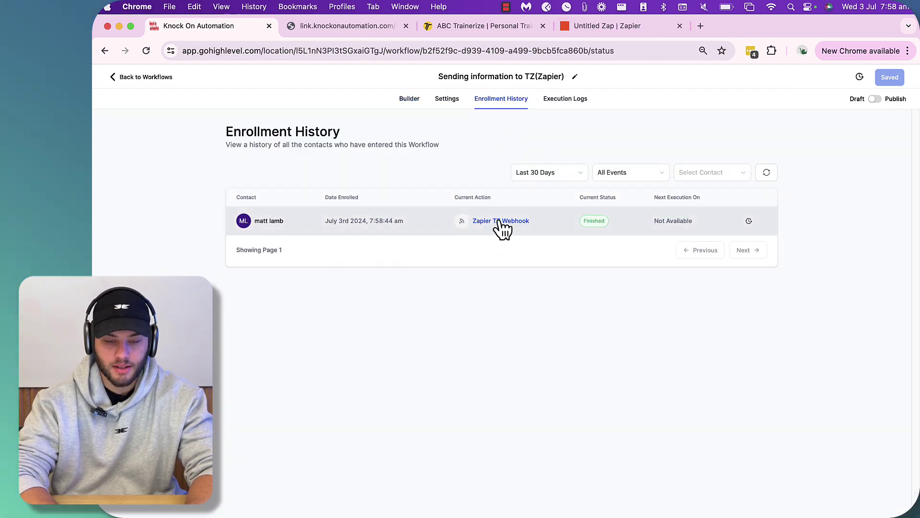
- Load the new webhook request B in Zapier and review its survey answers, weight 100 and height 182
{"action": "left_click", "coordinate": [608, 30]}
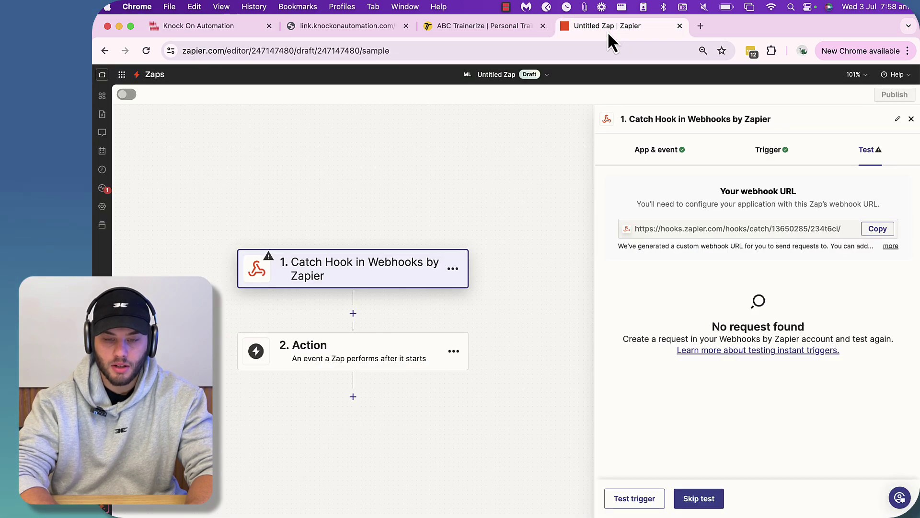
{"action": "left_click", "coordinate": [713, 503]}
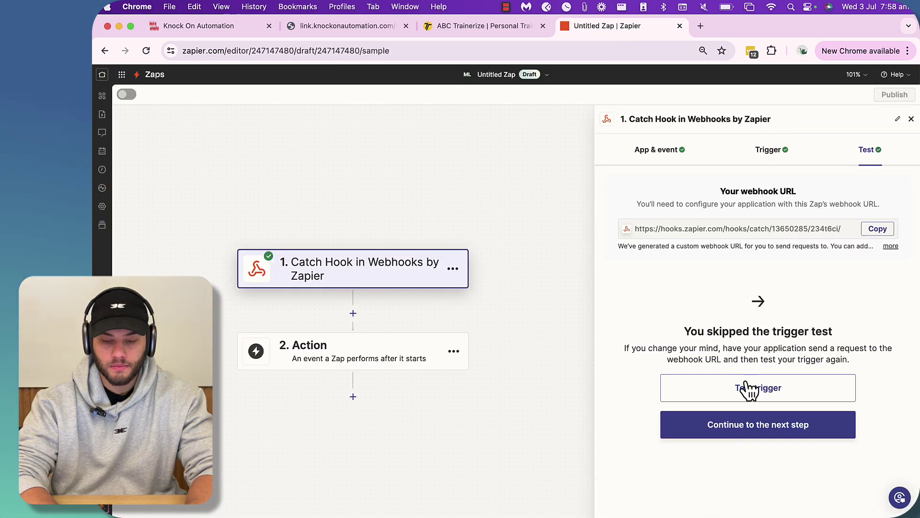
{"action": "left_click", "coordinate": [729, 394]}
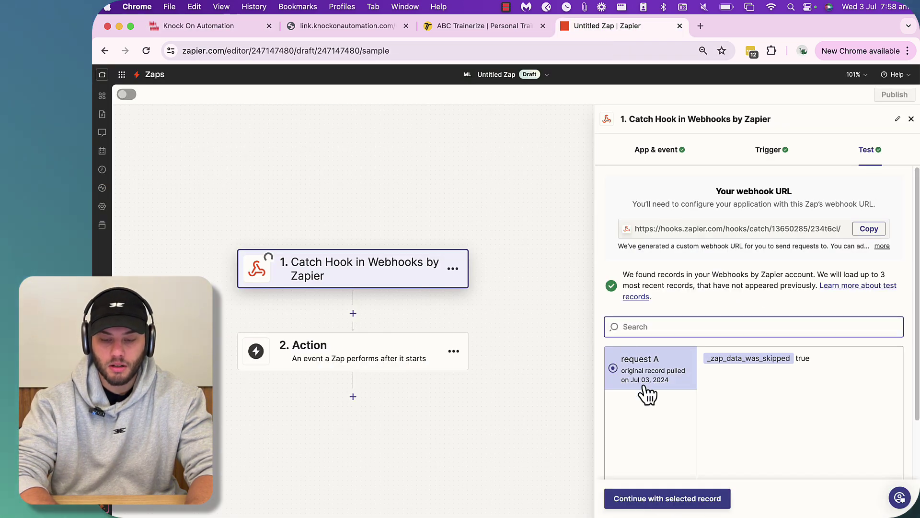
{"action": "left_click", "coordinate": [650, 321]}
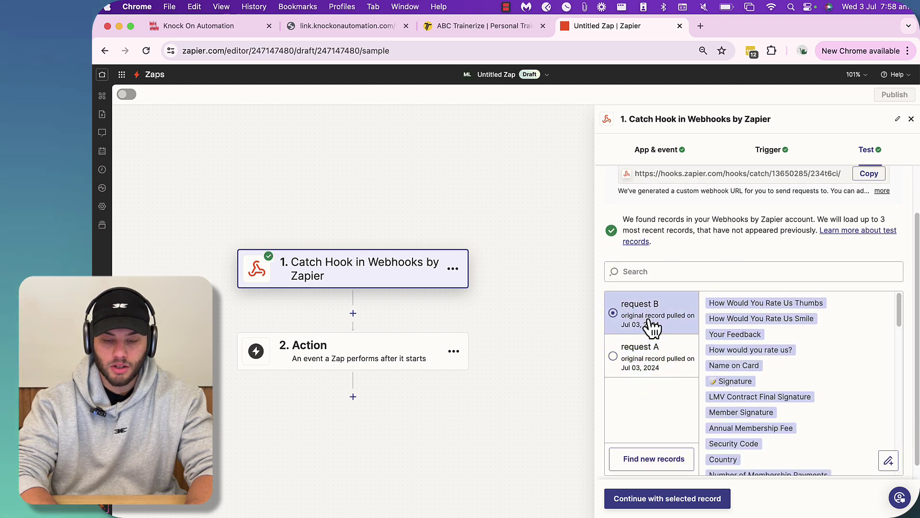
{"action": "scroll", "coordinate": [764, 343], "scroll_direction": "down", "scroll_amount": 3}
{"action": "scroll", "coordinate": [763, 343], "scroll_direction": "down", "scroll_amount": 3}
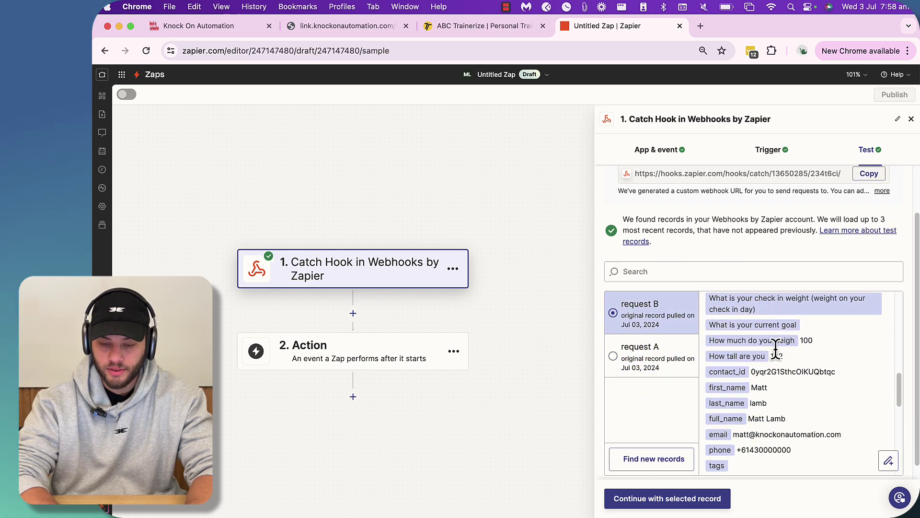
{"action": "scroll", "coordinate": [795, 407], "scroll_direction": "down", "scroll_amount": 2}
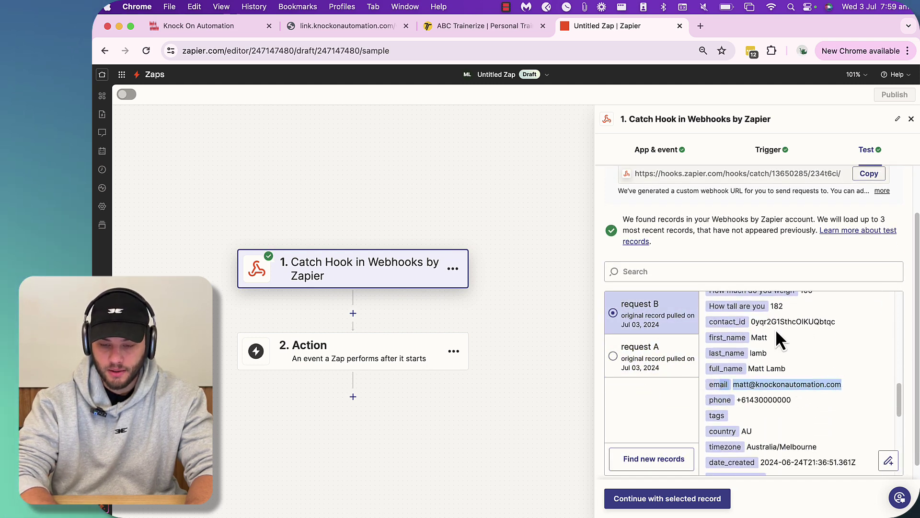
{"action": "scroll", "coordinate": [775, 328], "scroll_direction": "down", "scroll_amount": 10}
{"action": "scroll", "coordinate": [790, 370], "scroll_direction": "down", "scroll_amount": 5}
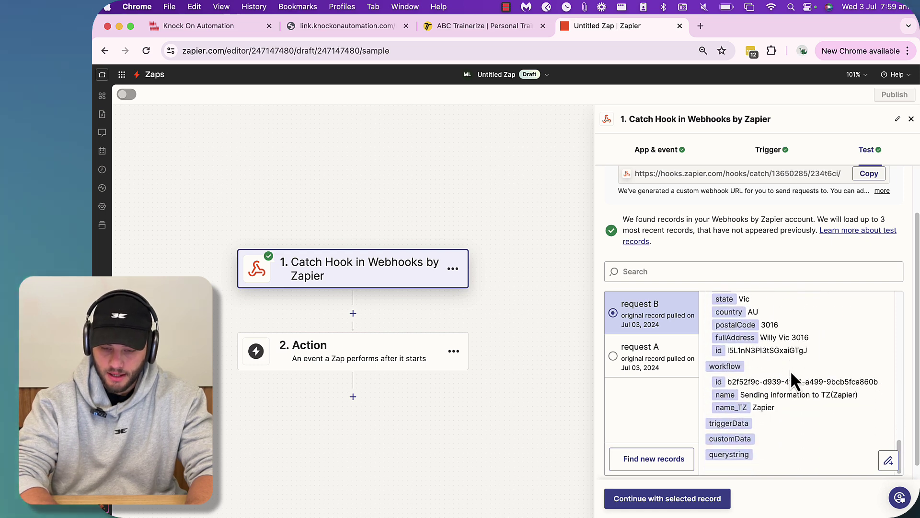
{"action": "scroll", "coordinate": [789, 370], "scroll_direction": "up", "scroll_amount": 10}
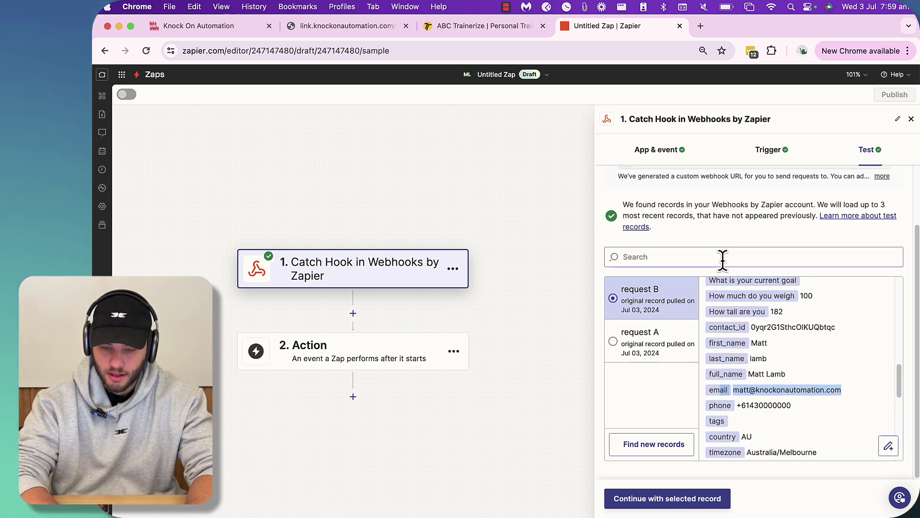
{"action": "left_click", "coordinate": [789, 312]}
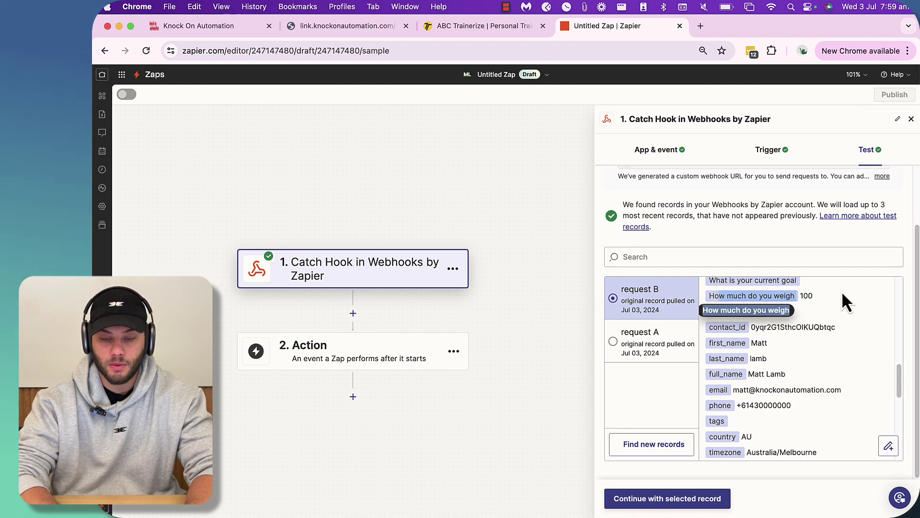
- Continue with request B and choose ABC Trainerize as the zap's second-step app
{"action": "left_click", "coordinate": [676, 499]}
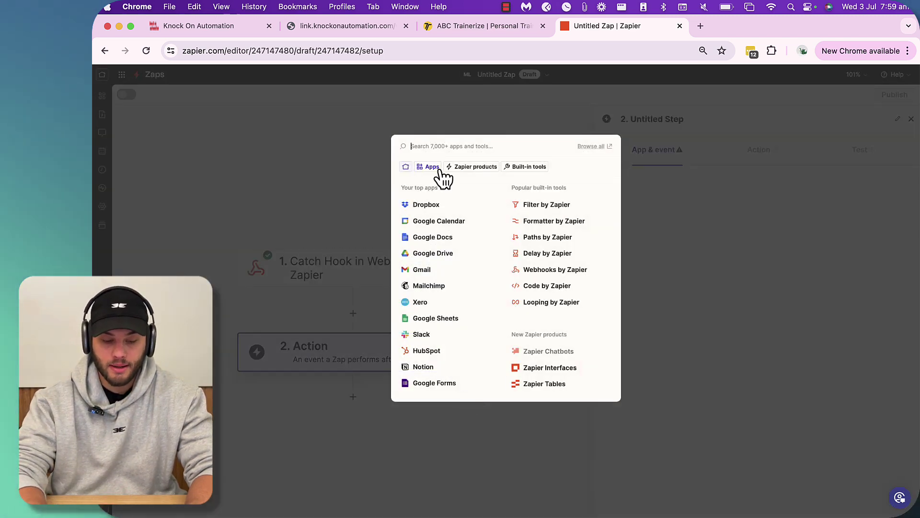
{"action": "type", "text": "tr"}
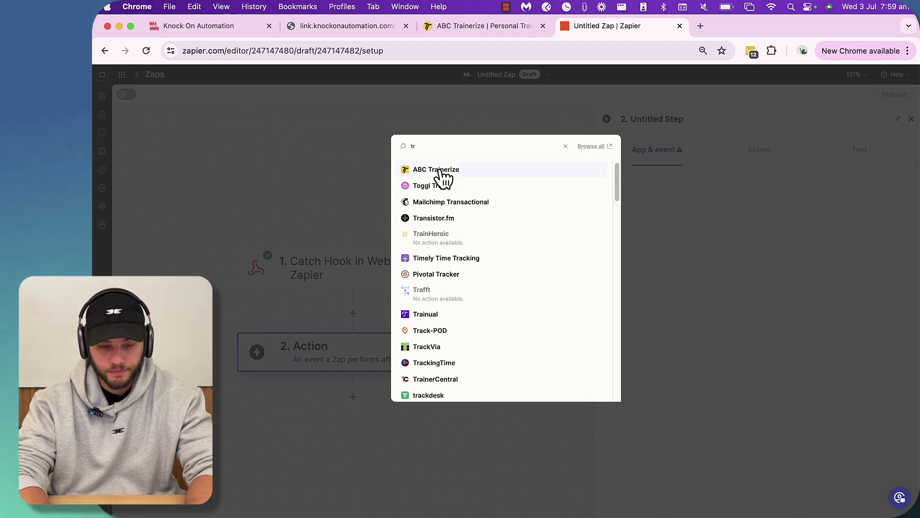
{"action": "left_click", "coordinate": [436, 170]}
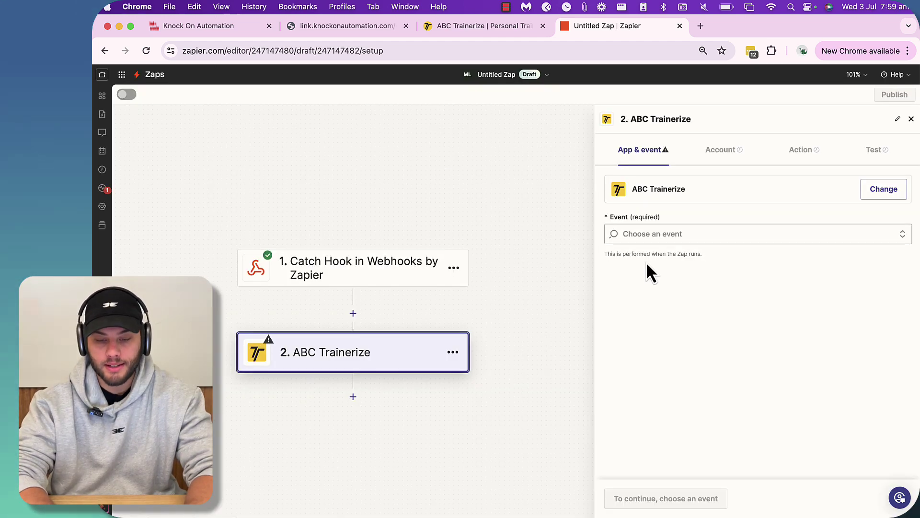
- Set the Trainerize event to Create / Update Client V2 and confirm the connected Trainerize account
{"action": "left_click", "coordinate": [656, 238]}
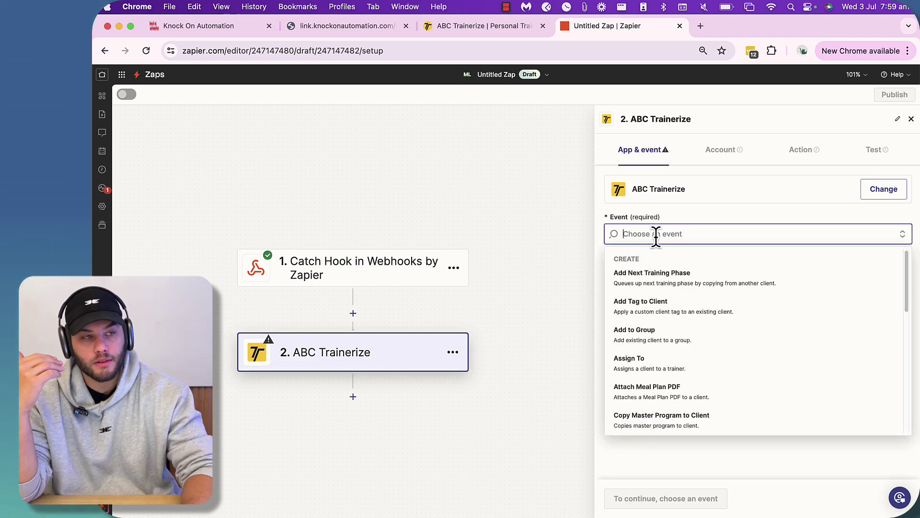
{"action": "type", "text": "cre"}
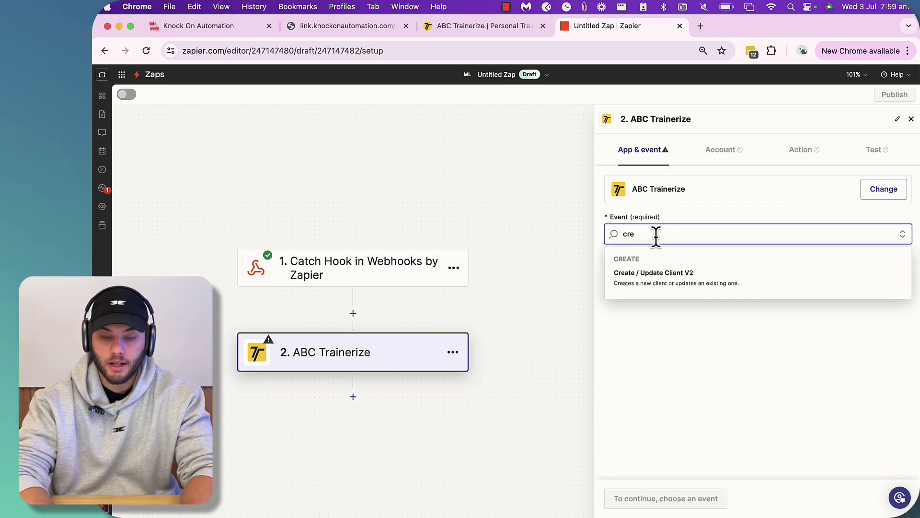
{"action": "left_click", "coordinate": [644, 290]}
{"action": "left_click", "coordinate": [632, 500]}
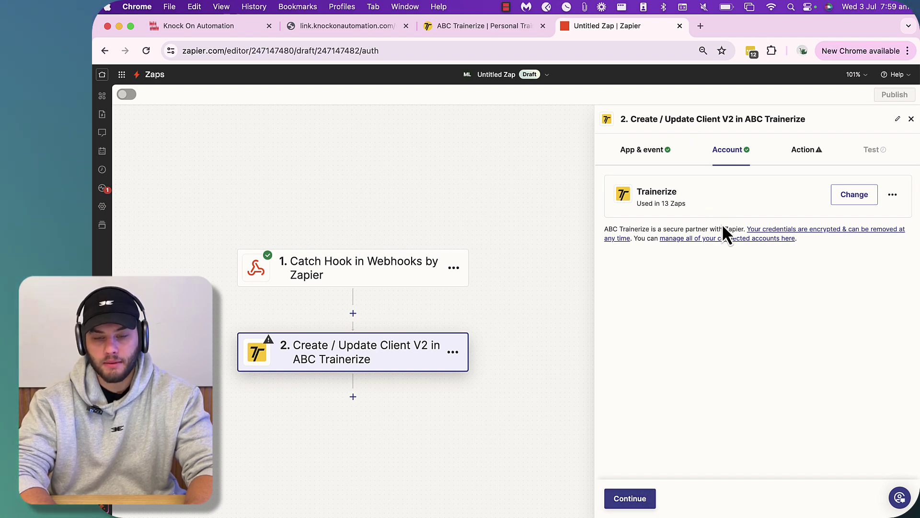
{"action": "left_click", "coordinate": [641, 507]}
{"action": "left_click", "coordinate": [646, 215]}
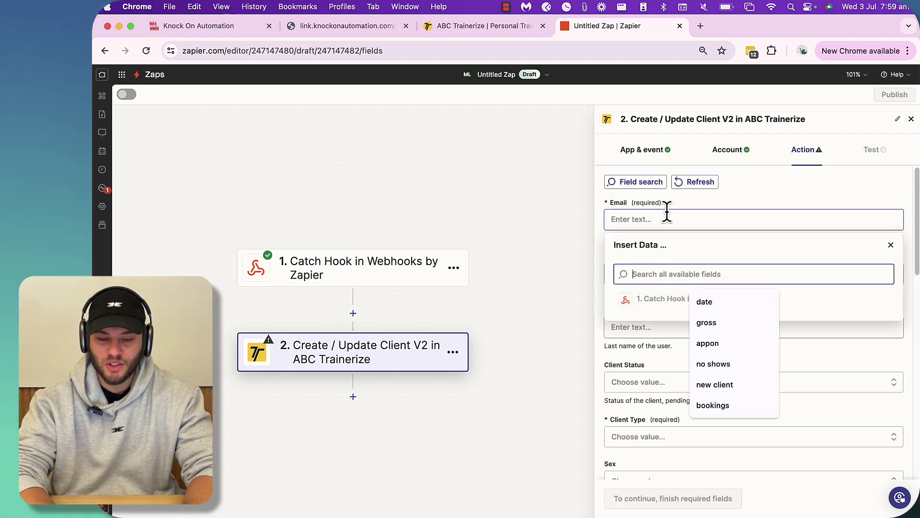
{"action": "left_click", "coordinate": [686, 199]}
{"action": "left_click", "coordinate": [642, 218]}
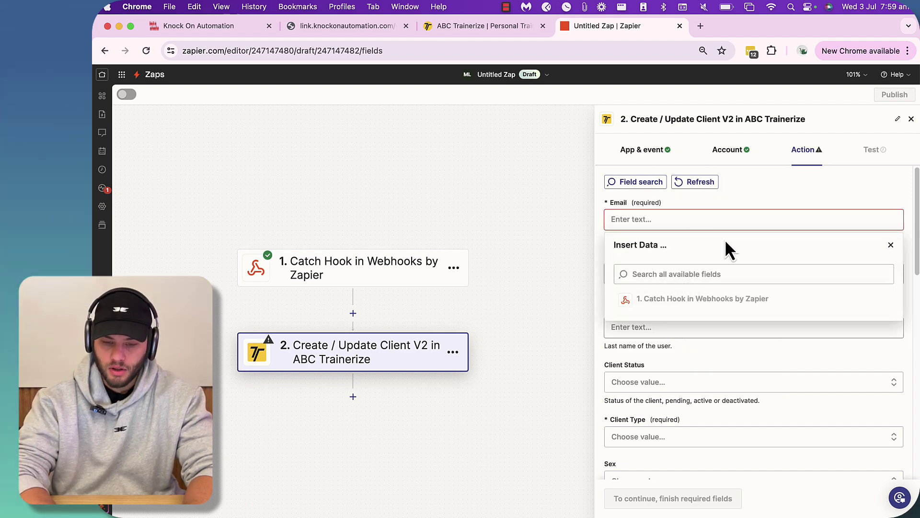
{"action": "triple_click", "coordinate": [674, 297]}
{"action": "left_click", "coordinate": [780, 203]}
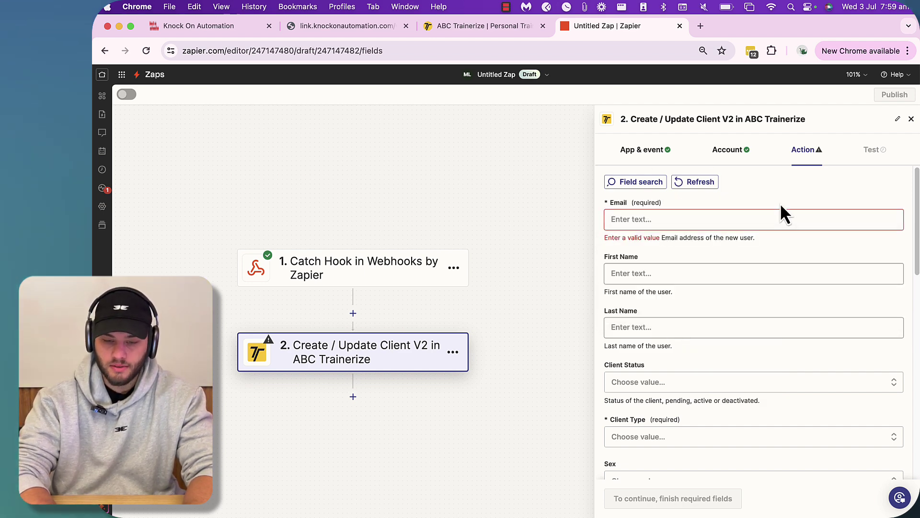
{"action": "left_click", "coordinate": [663, 274]}
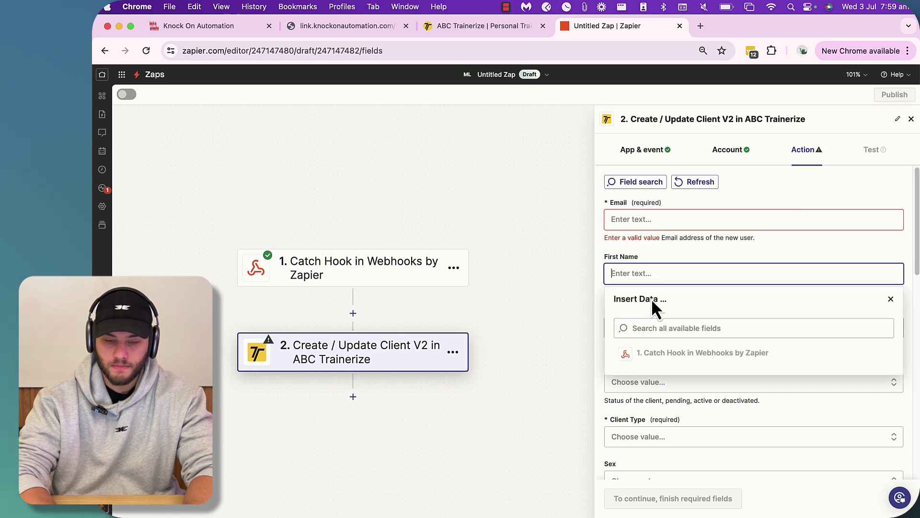
{"action": "left_click", "coordinate": [305, 273]}
{"action": "left_click", "coordinate": [635, 501]}
{"action": "left_click", "coordinate": [635, 501]}
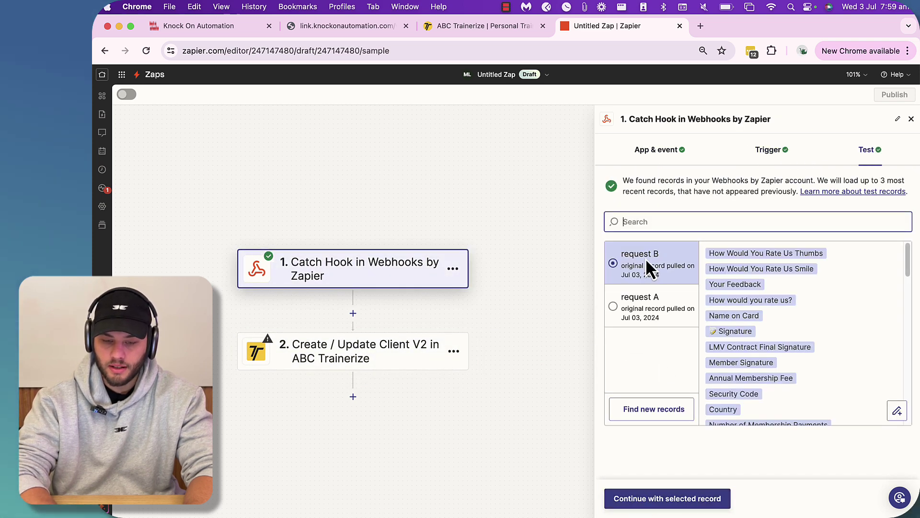
{"action": "scroll", "coordinate": [675, 395], "scroll_direction": "down", "scroll_amount": 2}
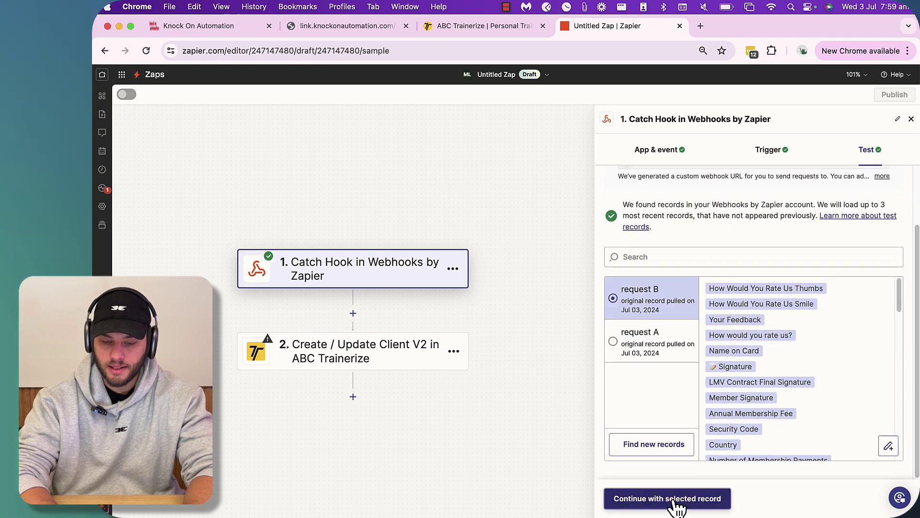
{"action": "left_click", "coordinate": [645, 501]}
{"action": "left_click", "coordinate": [630, 500]}
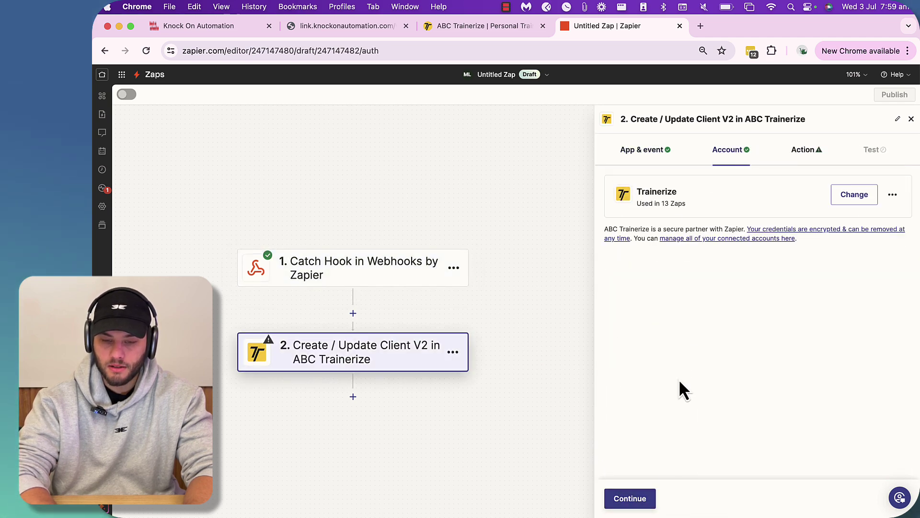
{"action": "left_click", "coordinate": [632, 501]}
{"action": "left_click", "coordinate": [659, 220]}
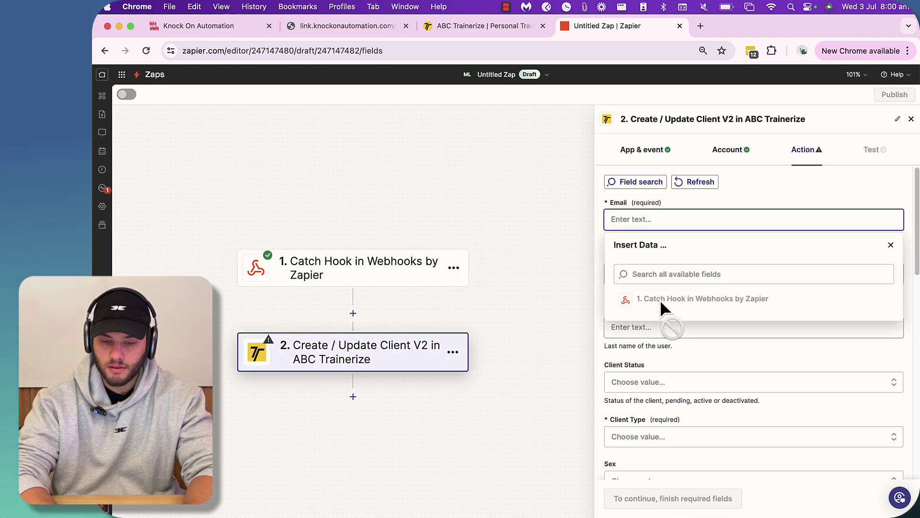
{"action": "mouse_move", "coordinate": [660, 300]}
{"action": "left_mouse_down"}
{"action": "mouse_move", "coordinate": [657, 260]}
{"action": "mouse_move", "coordinate": [672, 321]}
{"action": "mouse_move", "coordinate": [666, 298]}
{"action": "left_mouse_up"}
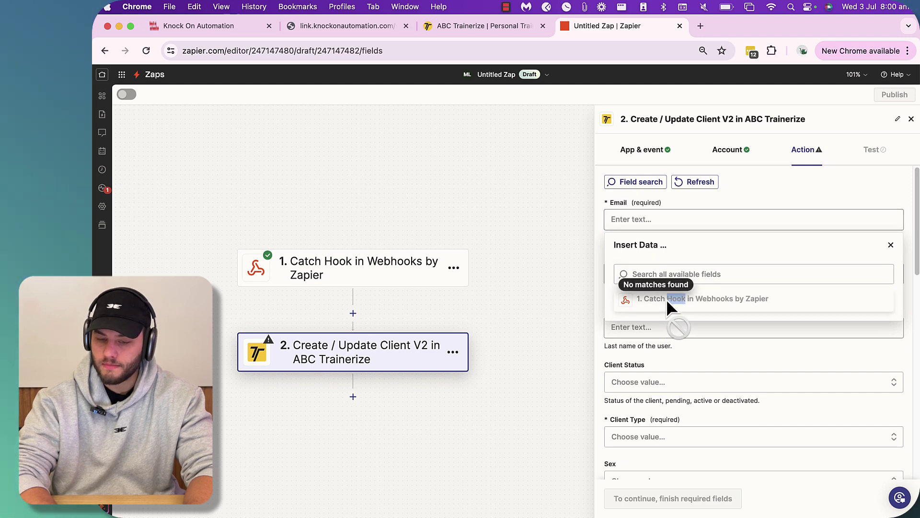
{"action": "left_click", "coordinate": [666, 272]}
{"action": "left_click", "coordinate": [628, 220]}
{"action": "left_click", "coordinate": [653, 272]}
{"action": "type", "text": "matt"}
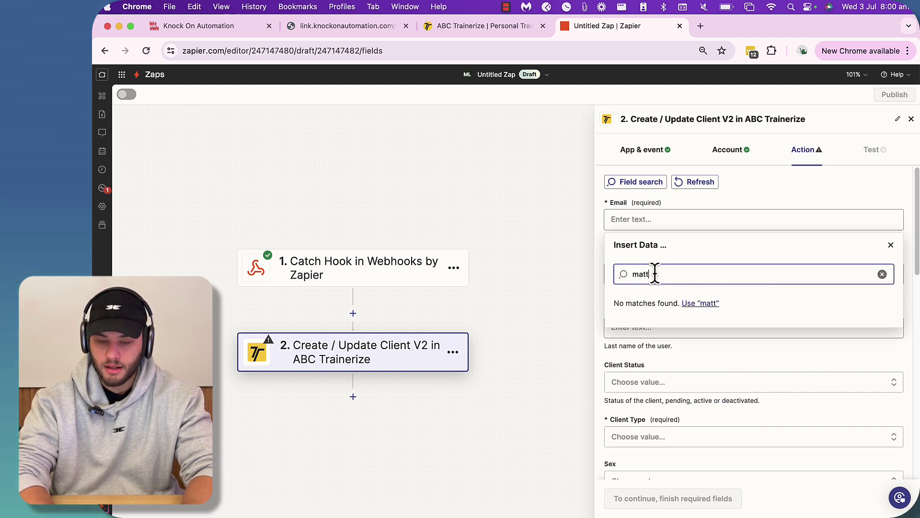
{"action": "key", "text": "BackSpace"}
{"action": "key", "text": "BackSpace"}
{"action": "key", "text": "BackSpace"}
{"action": "key", "text": "BackSpace"}
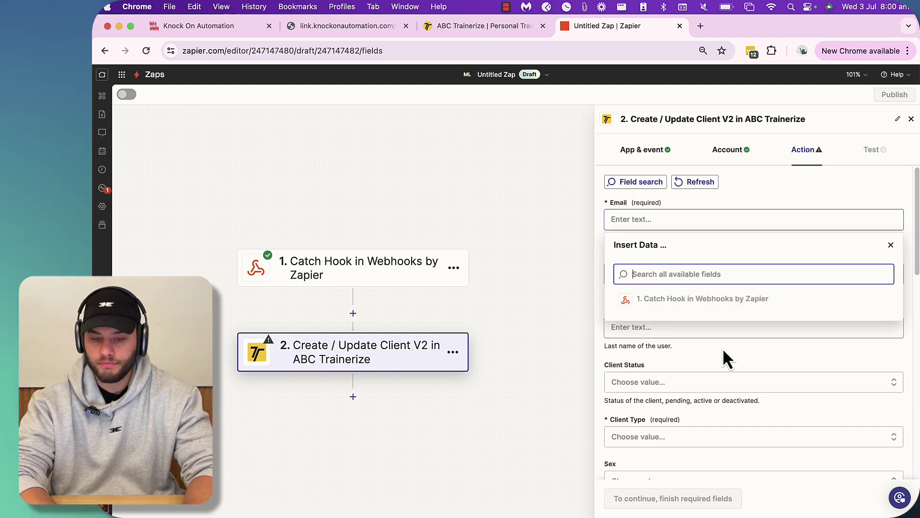
{"action": "left_click_drag", "start_coordinate": [651, 295], "coordinate": [626, 220]}
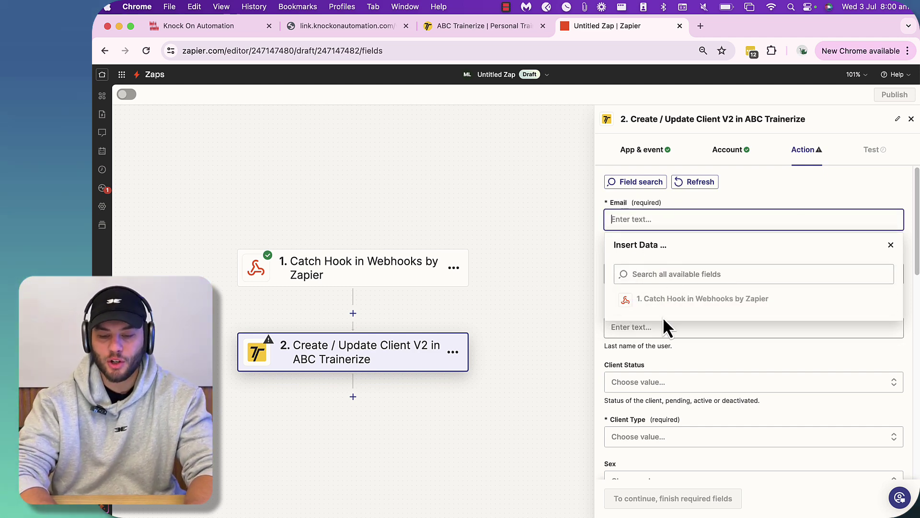
{"action": "left_click_drag", "start_coordinate": [661, 306], "coordinate": [678, 217]}
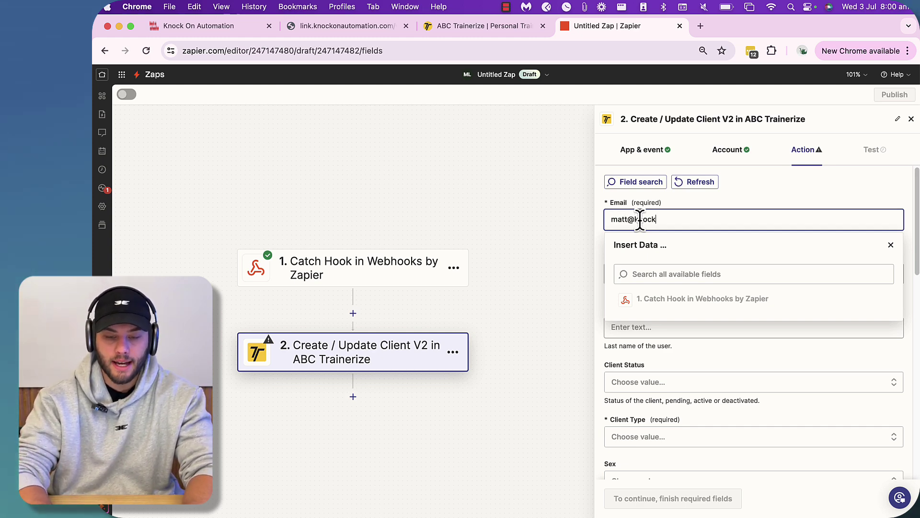
- Enter the test client's email, first name and last name as fixed values in the Trainerize step
{"action": "type", "text": "automation.c"}
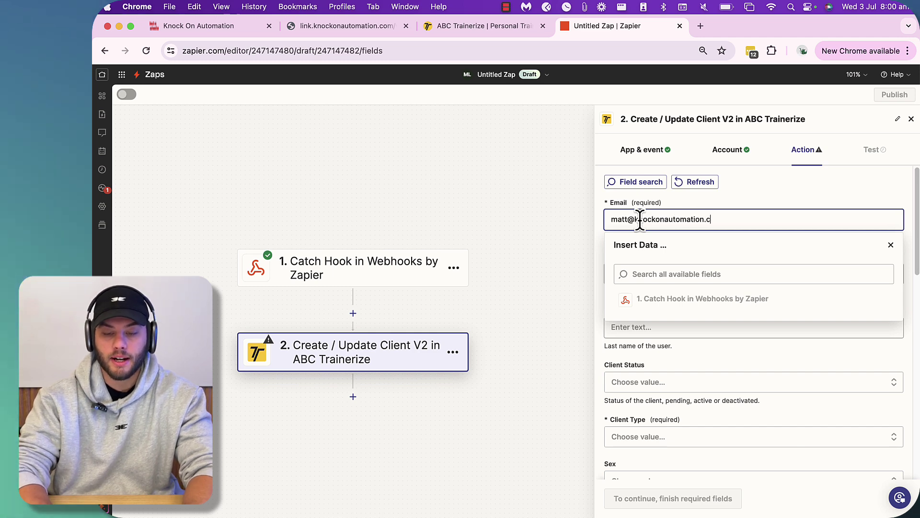
{"action": "type", "text": "om"}
{"action": "left_click", "coordinate": [663, 260]}
{"action": "left_click", "coordinate": [637, 271]}
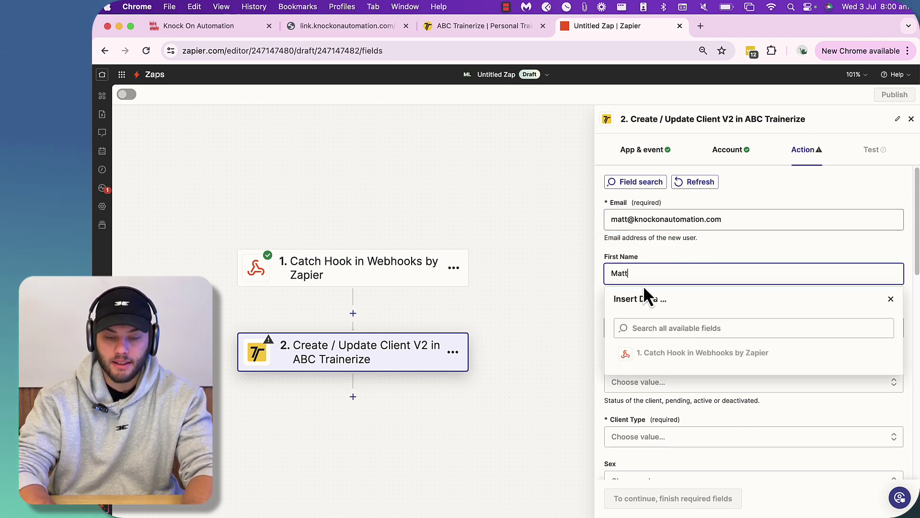
{"action": "left_click", "coordinate": [638, 292]}
{"action": "left_click", "coordinate": [627, 326]}
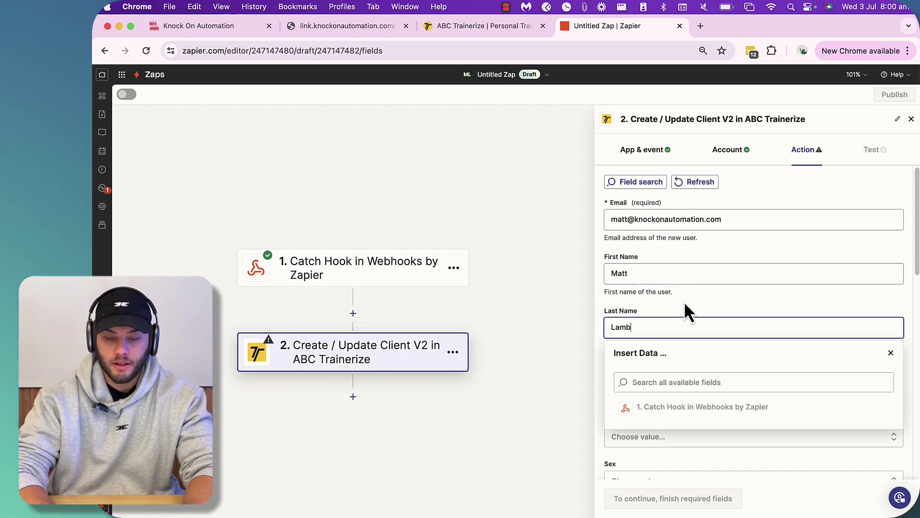
{"action": "left_click", "coordinate": [684, 305]}
{"action": "scroll", "coordinate": [674, 400], "scroll_direction": "down", "scroll_amount": 5}
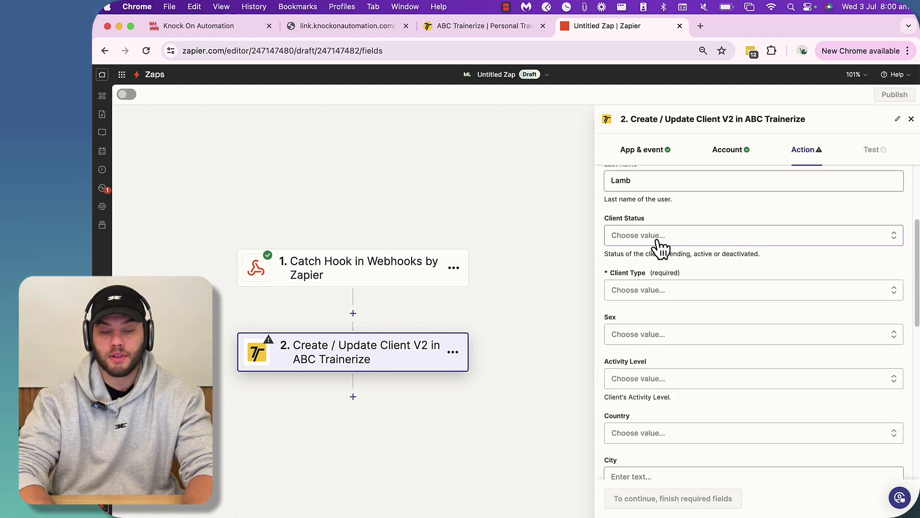
- Set the client's Client Status to active and Client Type to Full
{"action": "left_click", "coordinate": [627, 235]}
{"action": "left_click", "coordinate": [638, 362]}
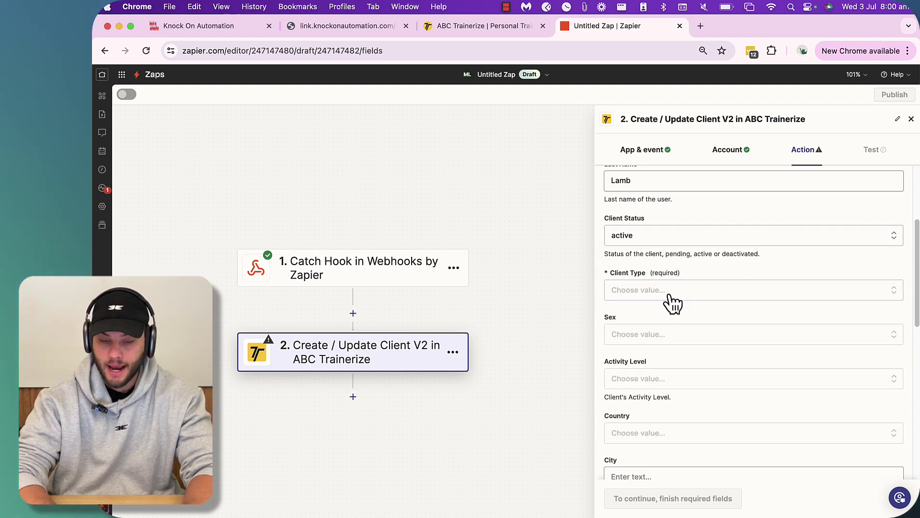
{"action": "left_click", "coordinate": [634, 291]}
{"action": "scroll", "coordinate": [648, 424], "scroll_direction": "down", "scroll_amount": 3}
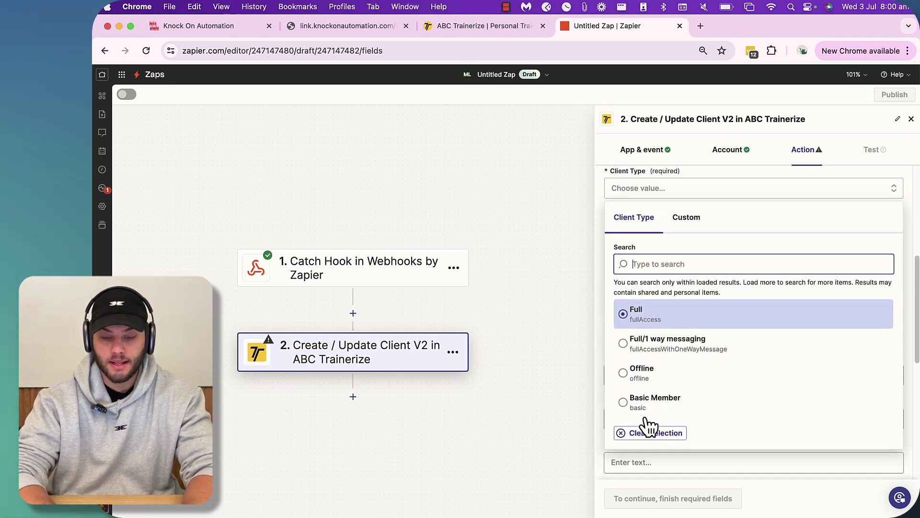
{"action": "left_click", "coordinate": [641, 315]}
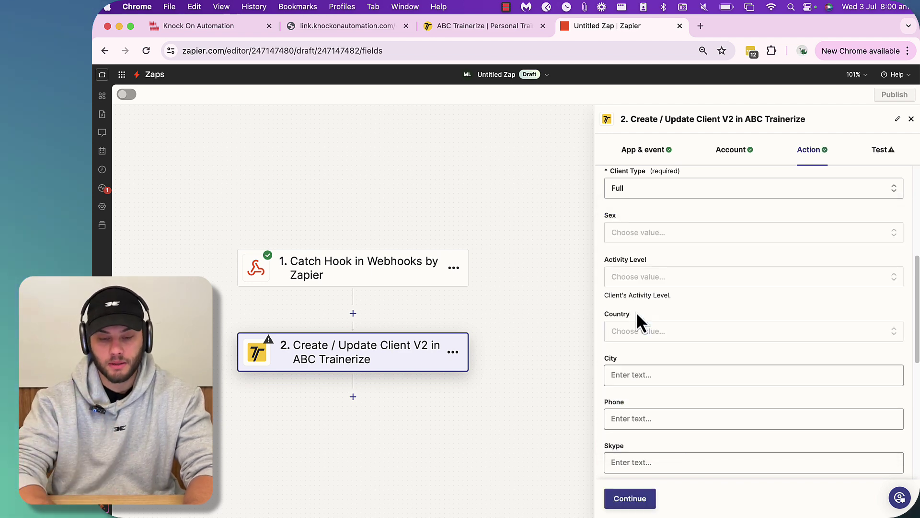
{"action": "scroll", "coordinate": [672, 266], "scroll_direction": "down", "scroll_amount": 1}
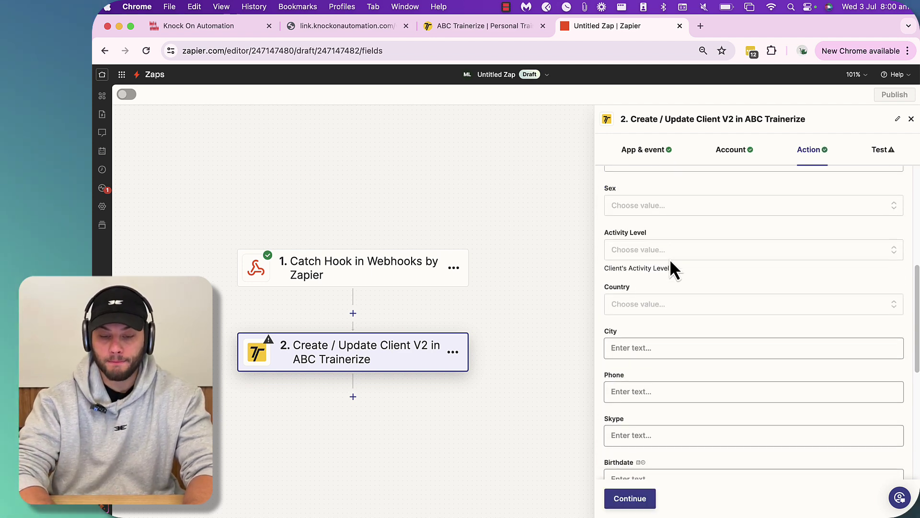
{"action": "scroll", "coordinate": [671, 262], "scroll_direction": "up", "scroll_amount": 2}
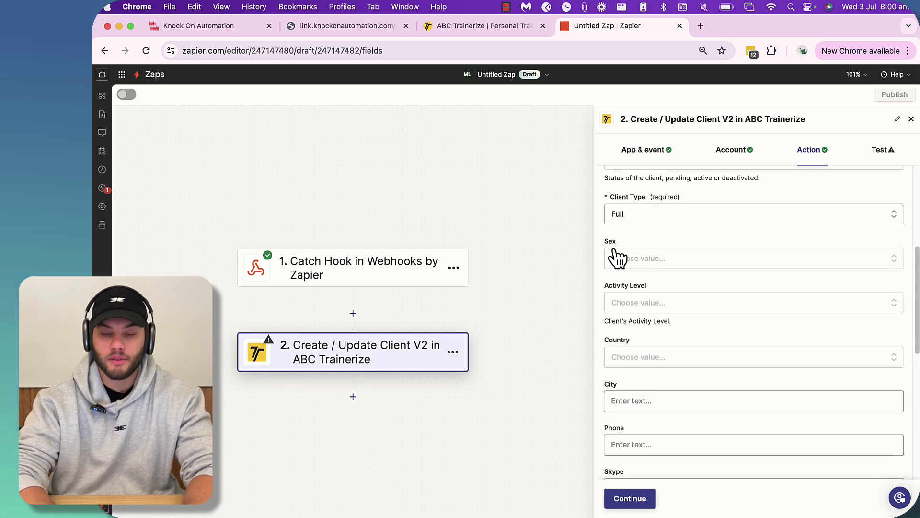
- Leave Sex, Activity Level, Trainer and Birthdate unset after reviewing their choices
{"action": "left_click", "coordinate": [669, 259]}
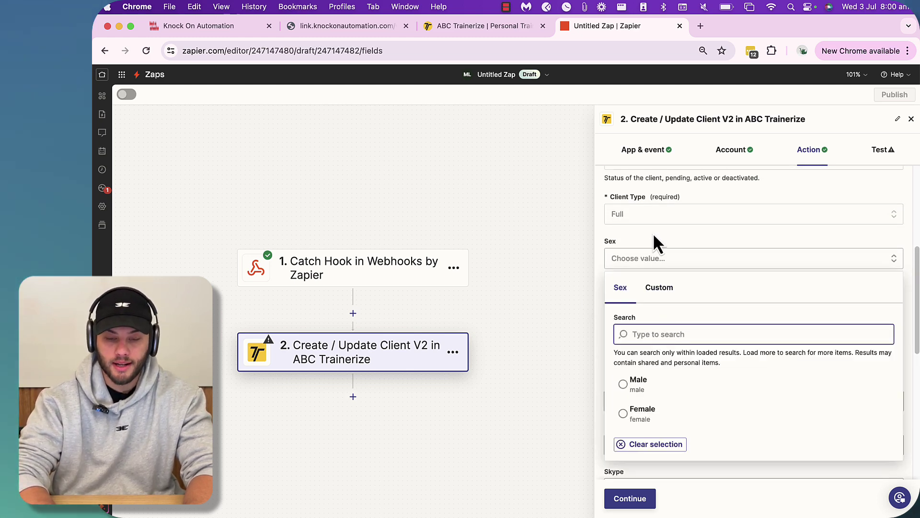
{"action": "left_click", "coordinate": [659, 259]}
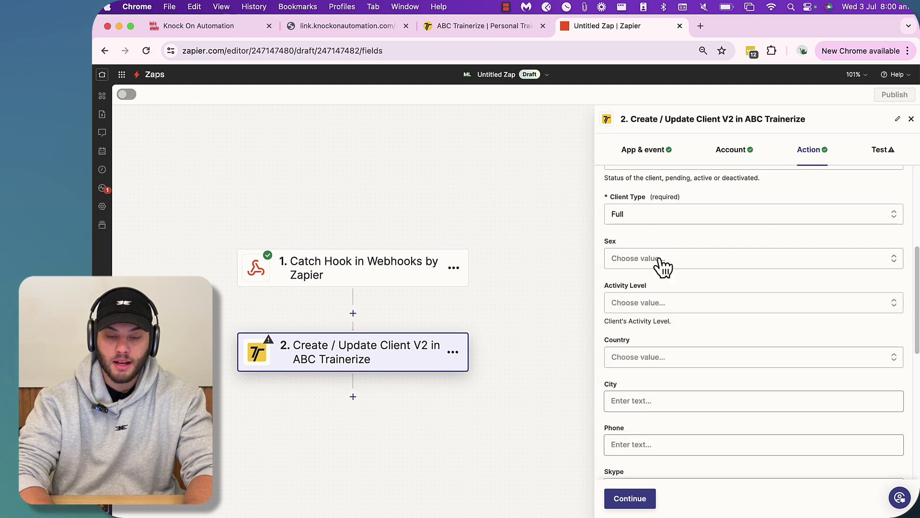
{"action": "left_click", "coordinate": [640, 306]}
{"action": "left_click", "coordinate": [666, 391]}
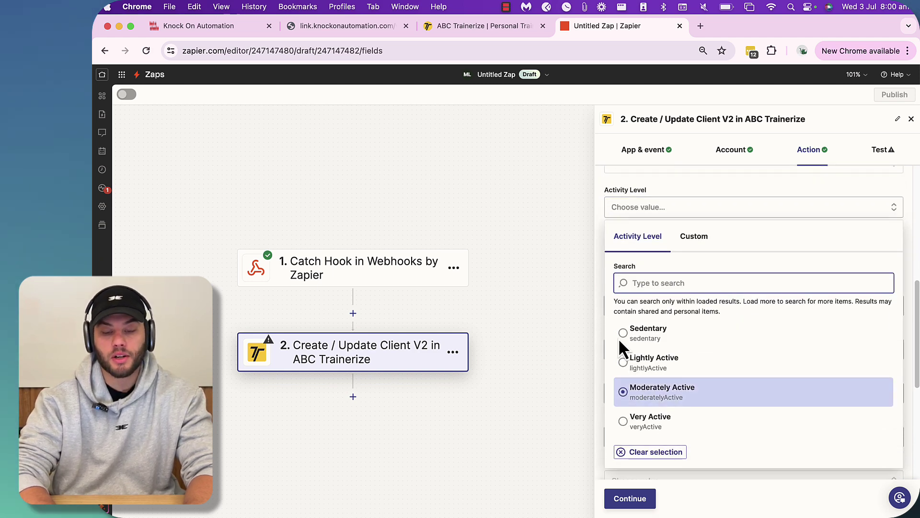
{"action": "left_click", "coordinate": [660, 188]}
{"action": "scroll", "coordinate": [674, 414], "scroll_direction": "down", "scroll_amount": 3}
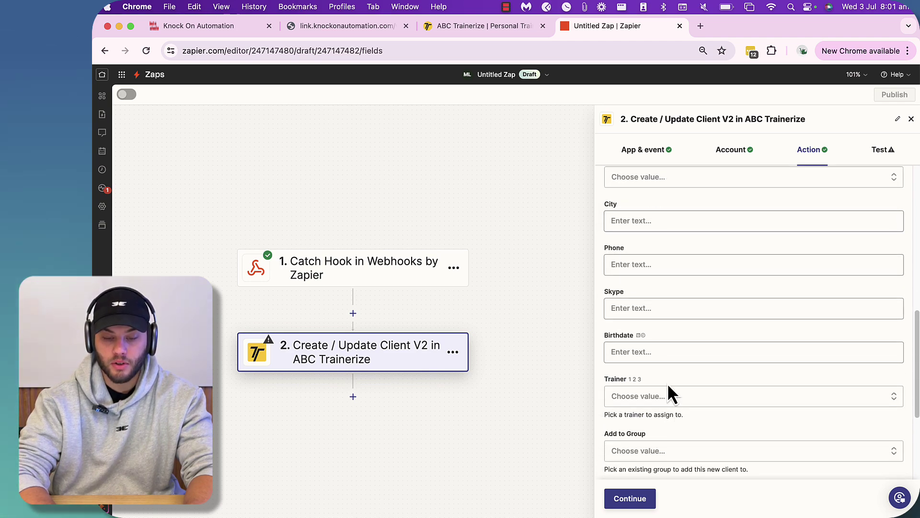
{"action": "scroll", "coordinate": [674, 414], "scroll_direction": "down", "scroll_amount": 3}
{"action": "scroll", "coordinate": [637, 304], "scroll_direction": "down", "scroll_amount": 2}
{"action": "scroll", "coordinate": [637, 300], "scroll_direction": "up", "scroll_amount": 2}
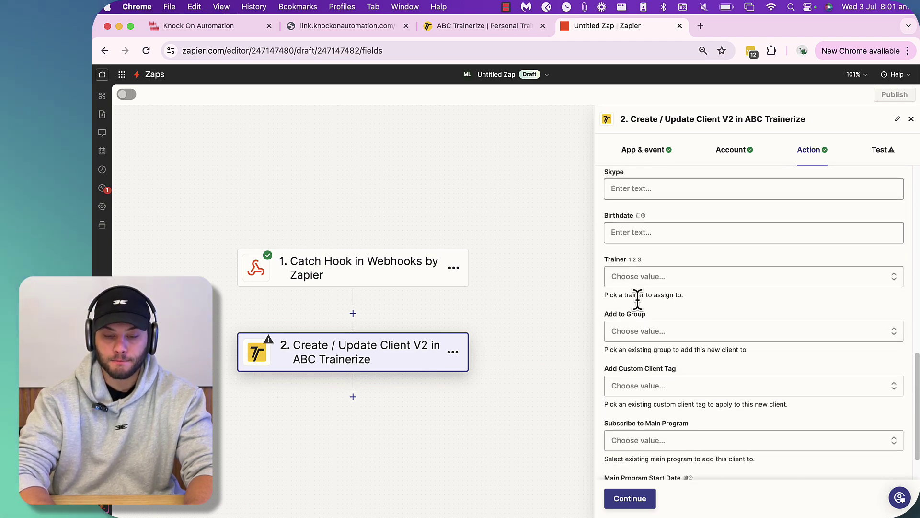
{"action": "scroll", "coordinate": [637, 301], "scroll_direction": "down", "scroll_amount": 3}
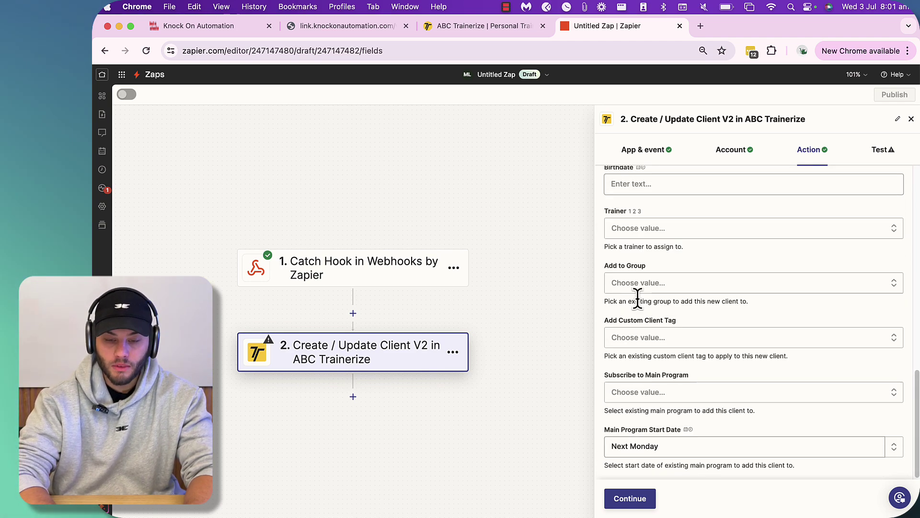
{"action": "left_click", "coordinate": [637, 229]}
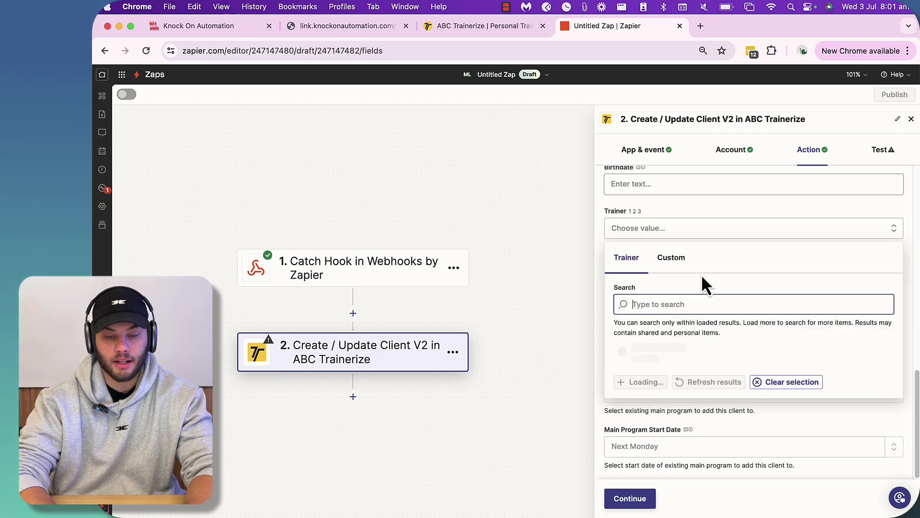
{"action": "left_click", "coordinate": [654, 183]}
{"action": "left_click", "coordinate": [645, 299]}
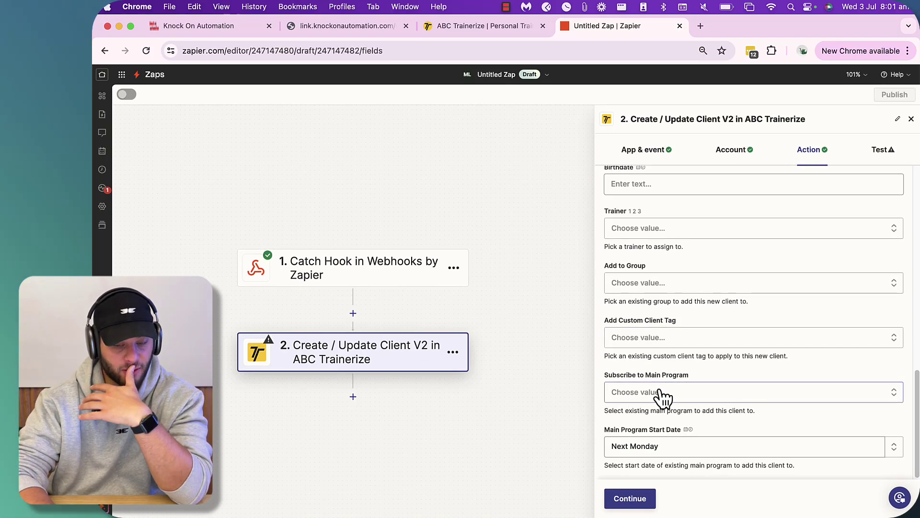
- Skip testing the create-client step and add a new ABC Trainerize step after it
{"action": "left_click", "coordinate": [643, 500]}
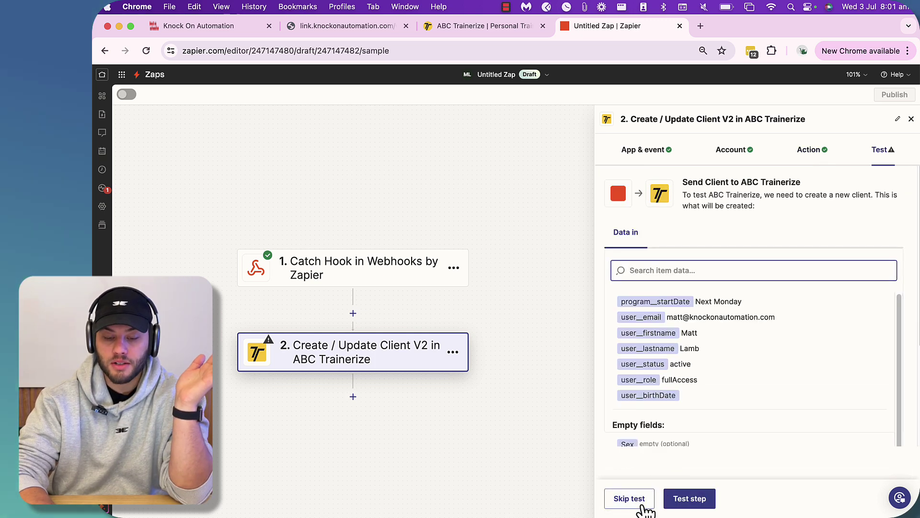
{"action": "left_click", "coordinate": [629, 504]}
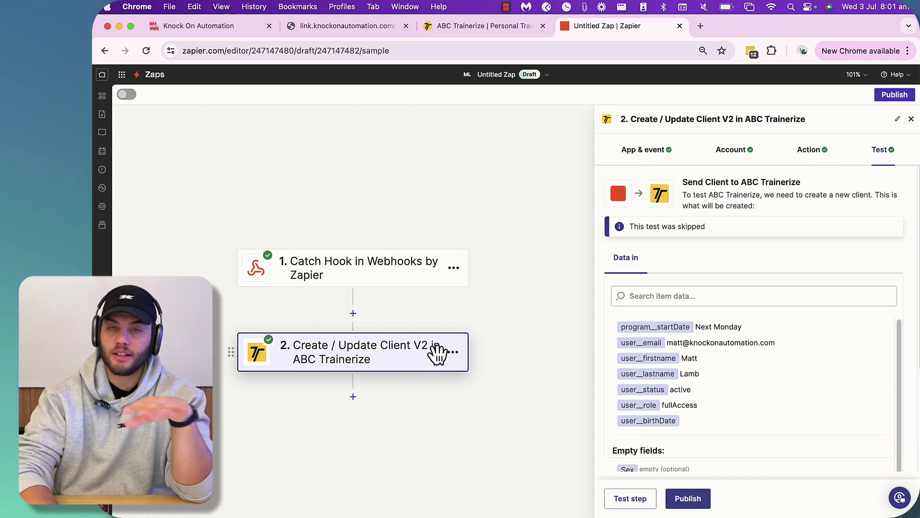
{"action": "left_click", "coordinate": [353, 397]}
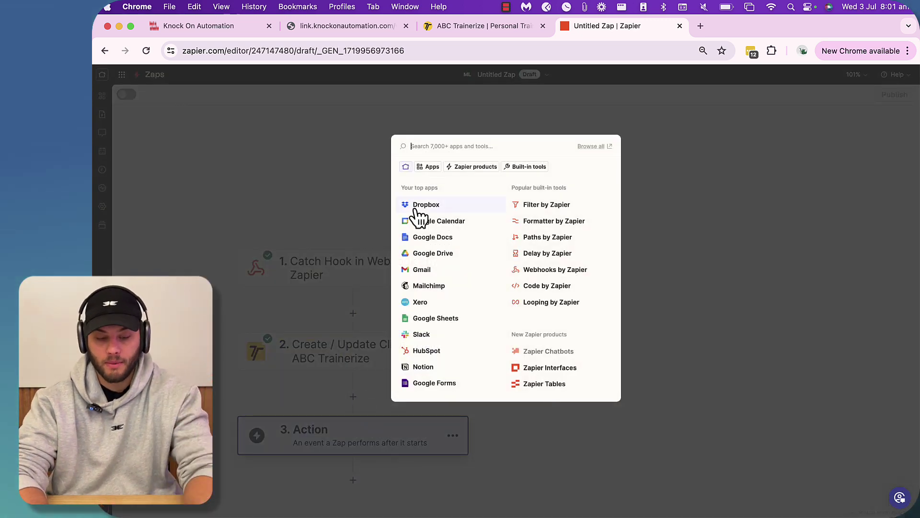
{"action": "type", "text": "trainer"}
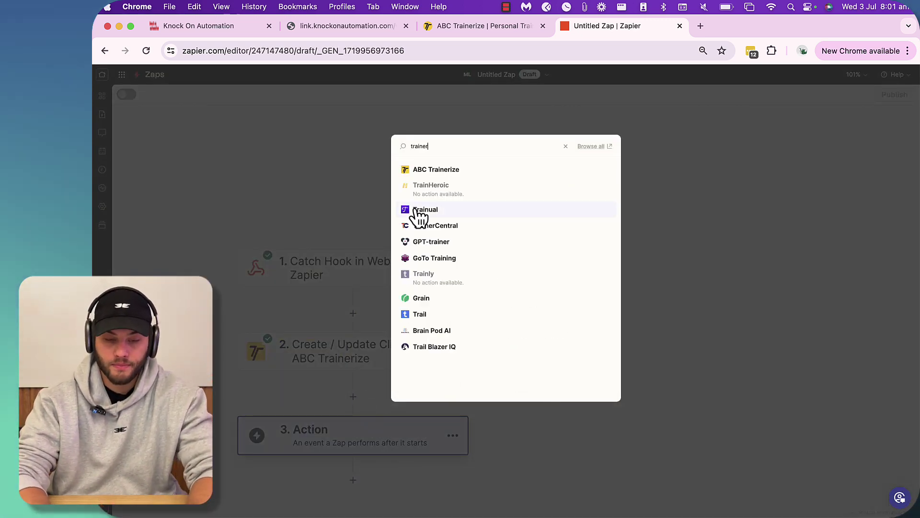
{"action": "left_click", "coordinate": [432, 170]}
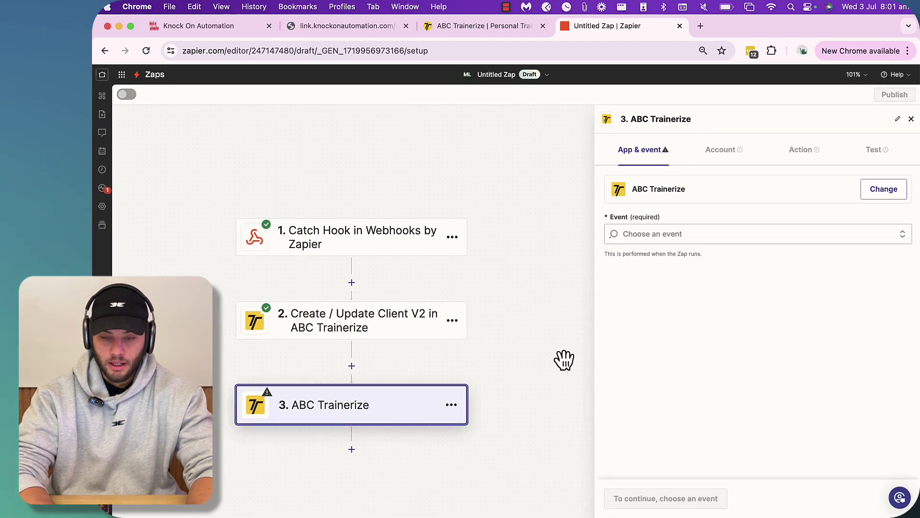
- Set the new step's event to Copy Master Program to Client and confirm the Trainerize account
{"action": "left_click", "coordinate": [669, 234]}
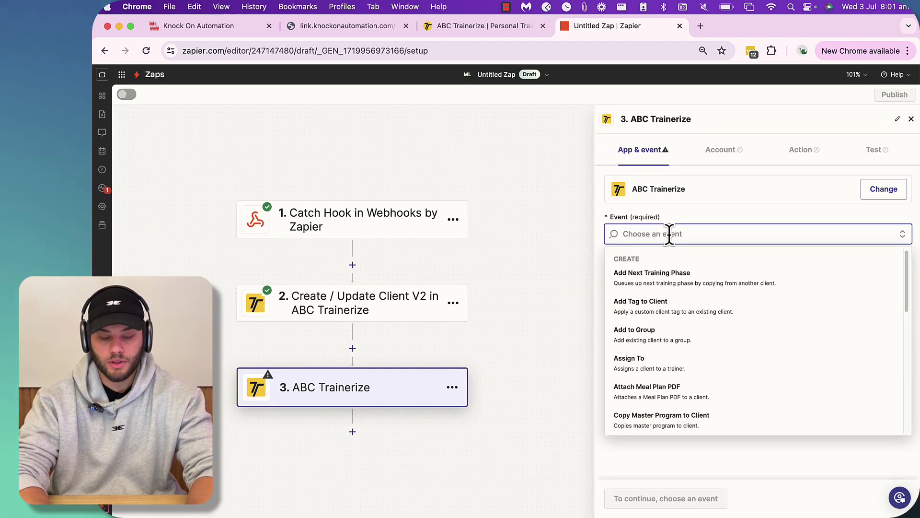
{"action": "type", "text": "ass"}
{"action": "key", "text": "BackSpace"}
{"action": "key", "text": "BackSpace"}
{"action": "key", "text": "BackSpace"}
{"action": "type", "text": "pr"}
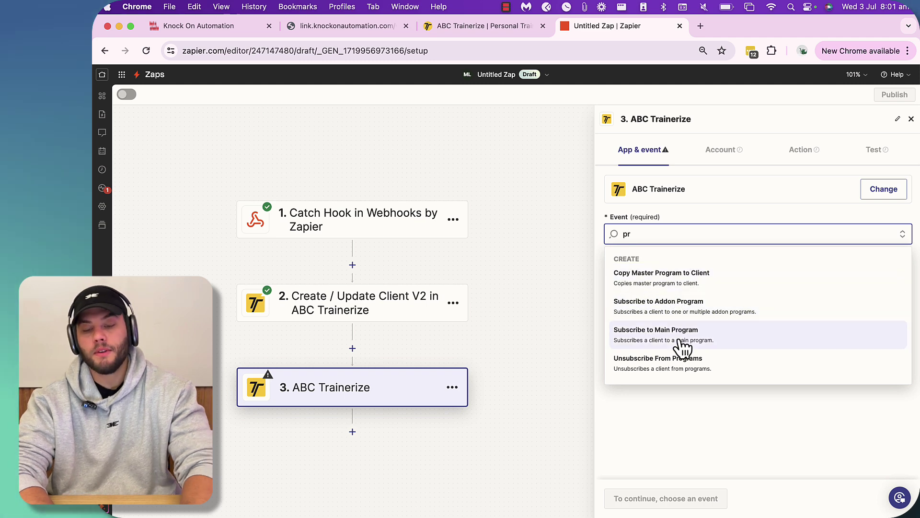
{"action": "left_click", "coordinate": [652, 283]}
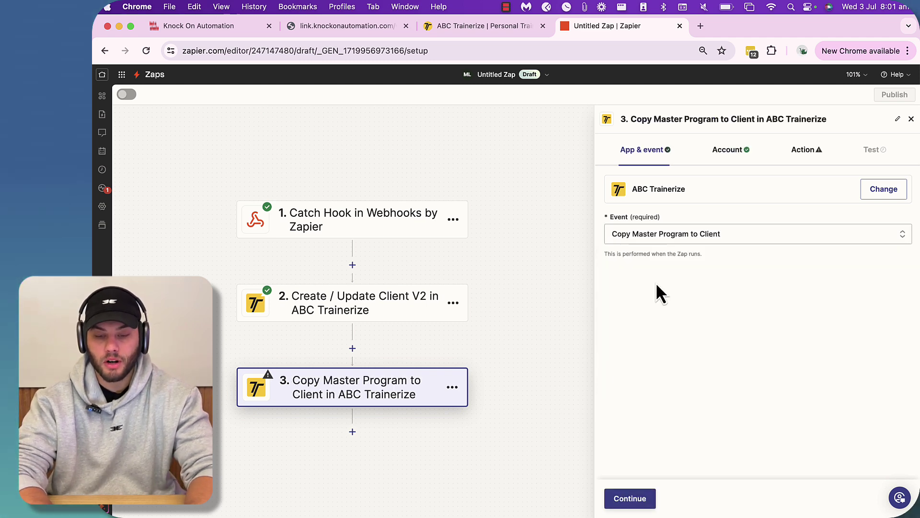
{"action": "left_click", "coordinate": [628, 500]}
{"action": "left_click", "coordinate": [633, 496]}
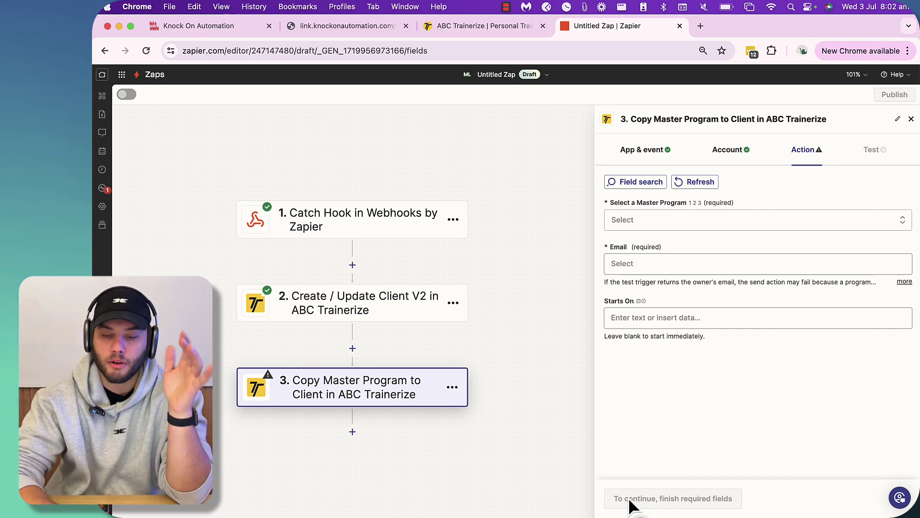
- Check the Email and Starts On data options, leaving both fields unmapped
{"action": "left_click", "coordinate": [638, 265]}
{"action": "left_click", "coordinate": [669, 236]}
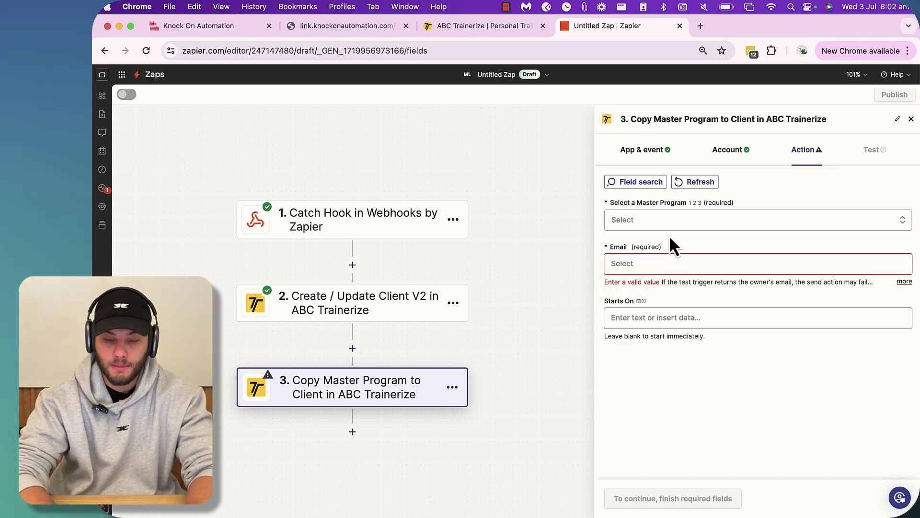
{"action": "left_click", "coordinate": [654, 318]}
{"action": "left_click", "coordinate": [516, 255]}
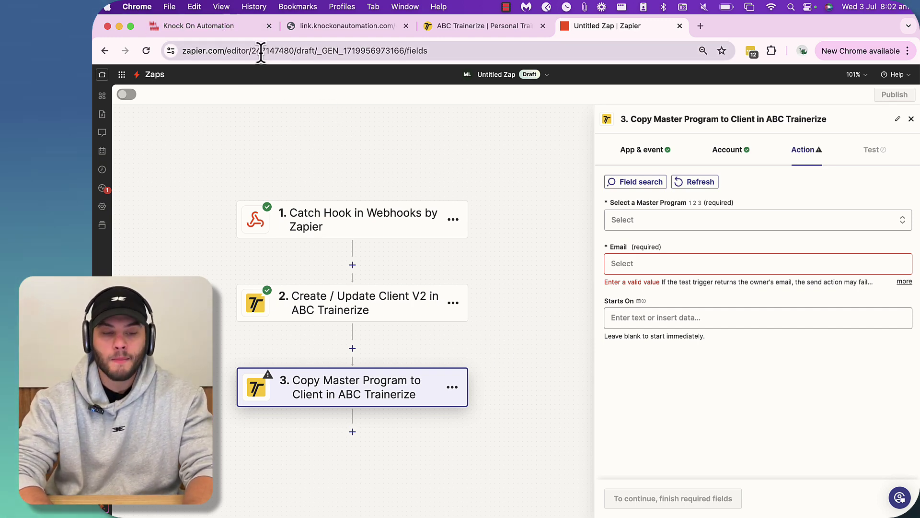
- In the GoHighLevel workflow builder, add a Custom Webhook action (searched as 'web') below Zapier TZ Webhook
{"action": "left_click", "coordinate": [231, 24]}
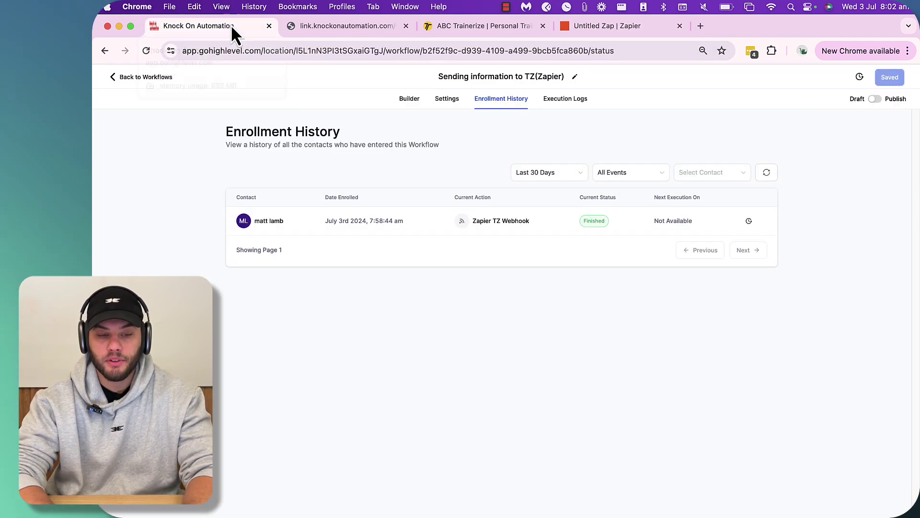
{"action": "left_click", "coordinate": [406, 100]}
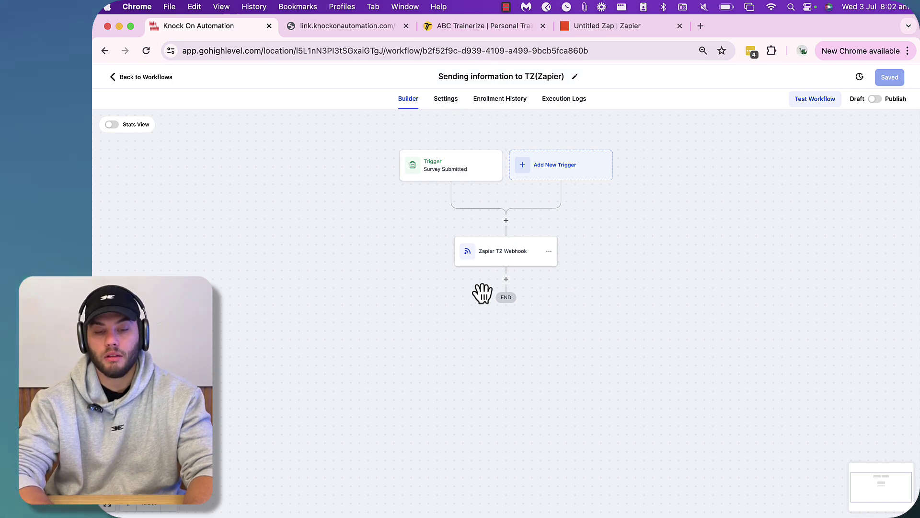
{"action": "left_click", "coordinate": [506, 279]}
{"action": "type", "text": "web"}
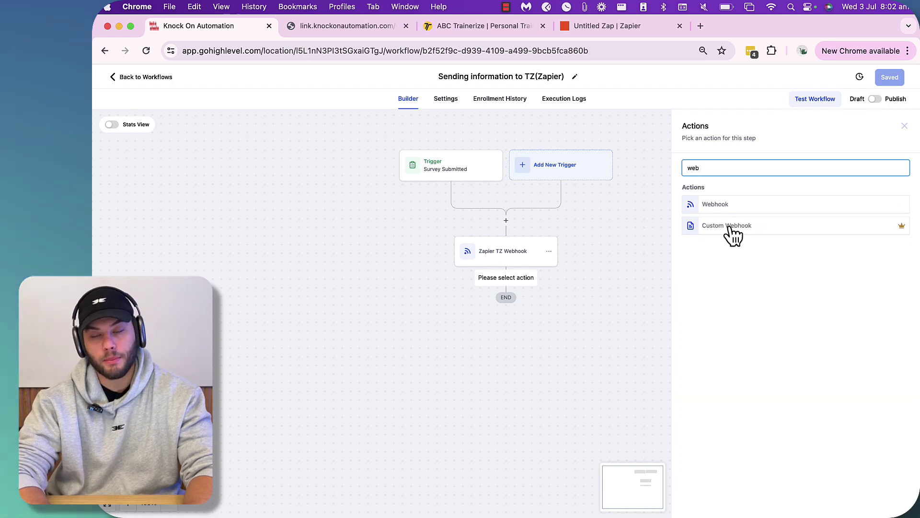
{"action": "left_click", "coordinate": [729, 227]}
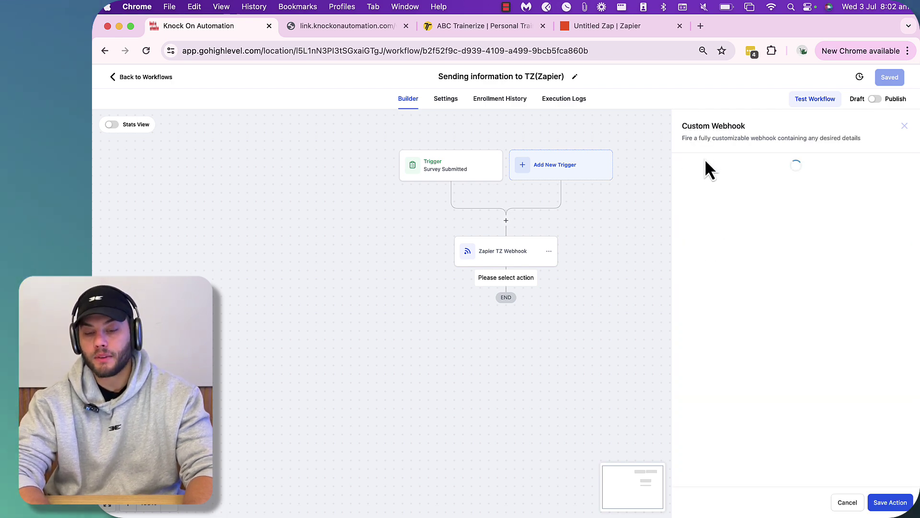
- Rename the Custom Webhook action to Tz Api
{"action": "left_click", "coordinate": [601, 187]}
{"action": "key", "text": "super+a"}
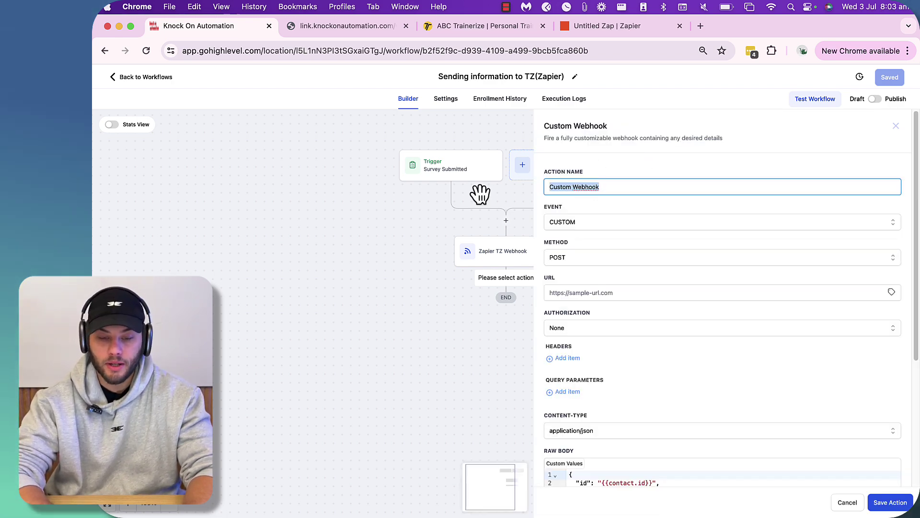
{"action": "type", "text": "Tz Api"}
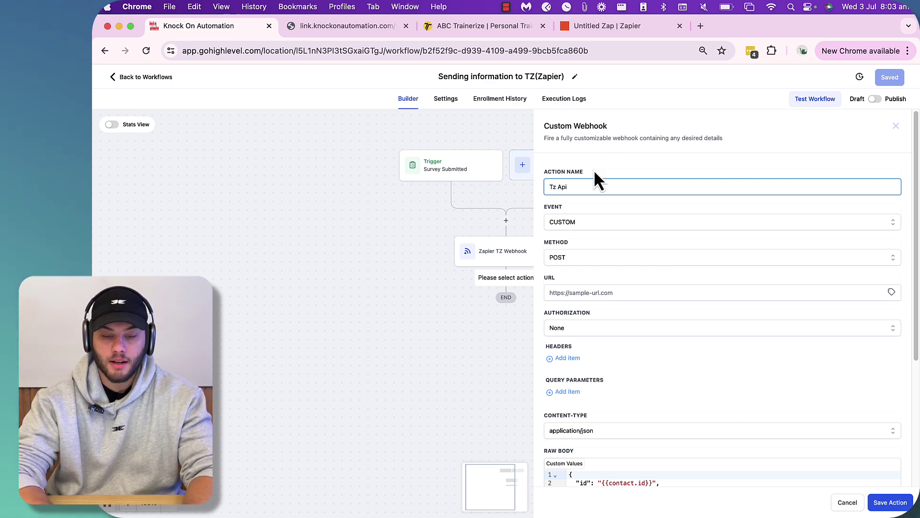
{"action": "left_click", "coordinate": [640, 142]}
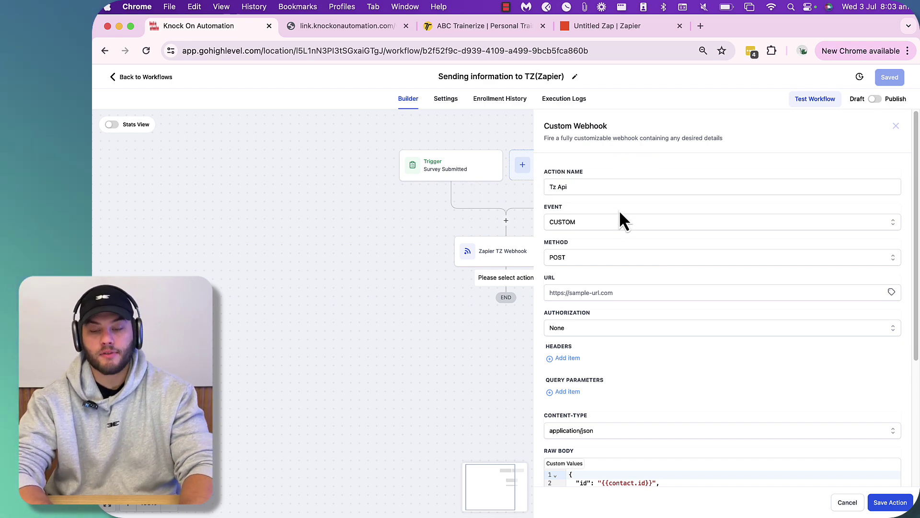
{"action": "scroll", "coordinate": [628, 387], "scroll_direction": "down", "scroll_amount": 5}
{"action": "scroll", "coordinate": [628, 387], "scroll_direction": "up", "scroll_amount": 5}
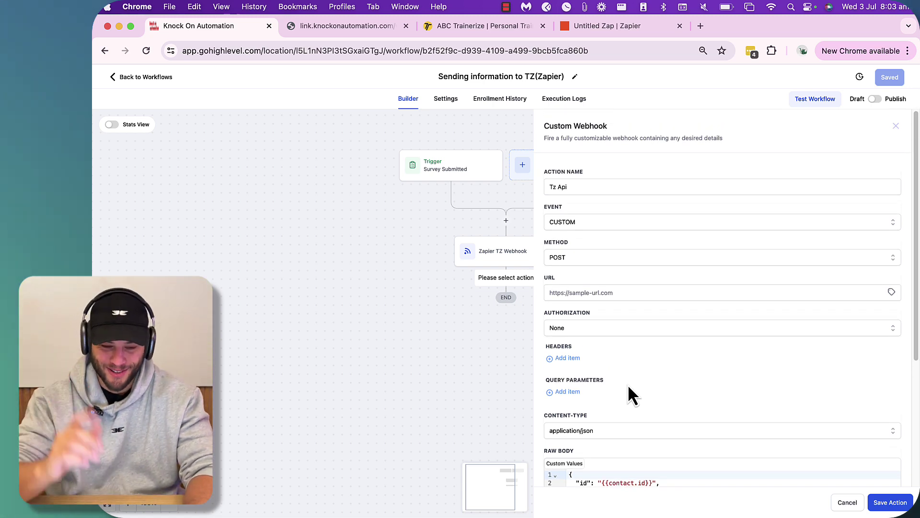
{"action": "left_click", "coordinate": [584, 224]}
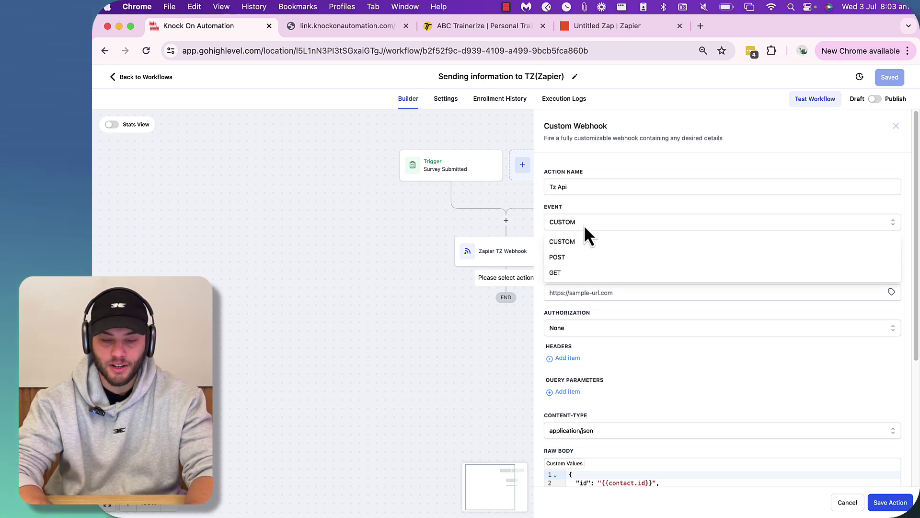
{"action": "left_click", "coordinate": [567, 259]}
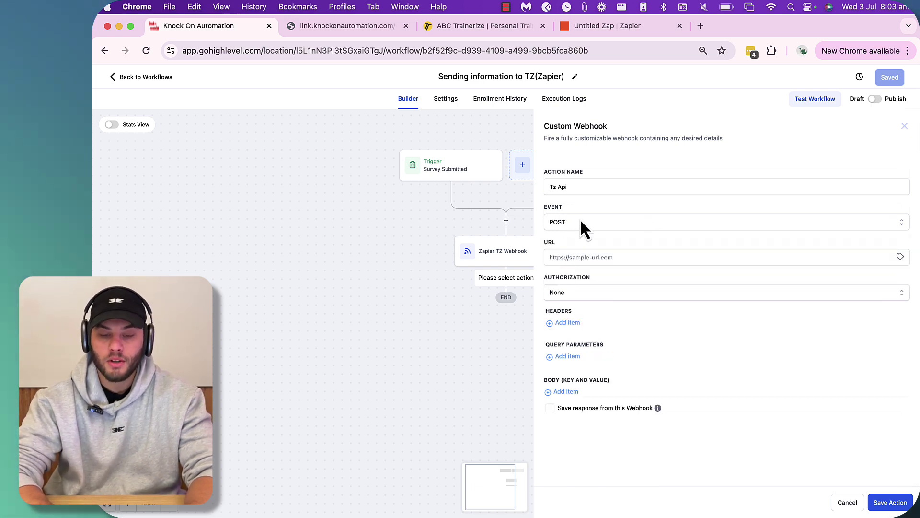
{"action": "left_click", "coordinate": [575, 257]}
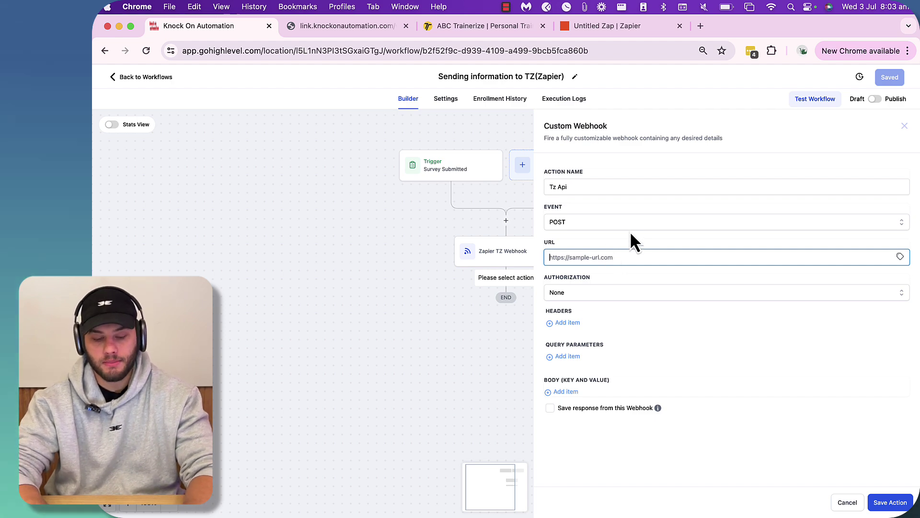
{"action": "type", "text": "www.train"}
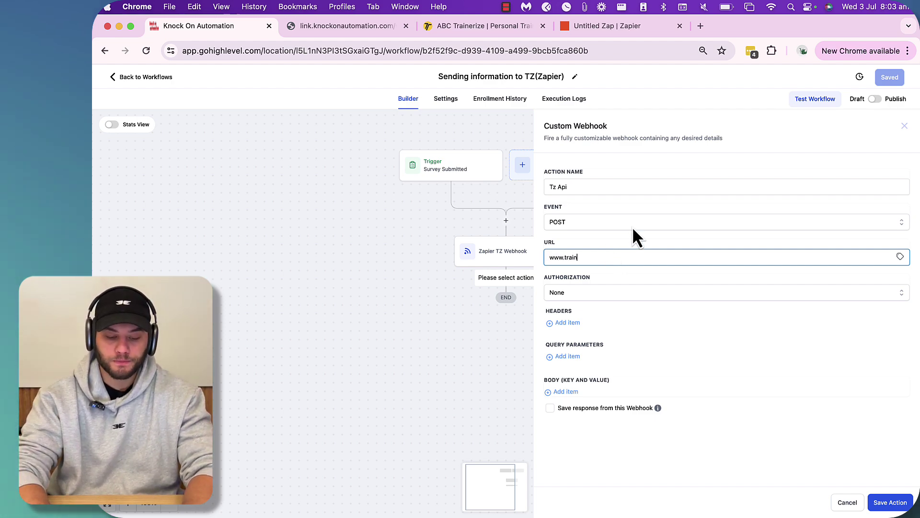
{"action": "type", "text": "eirze.com/a"}
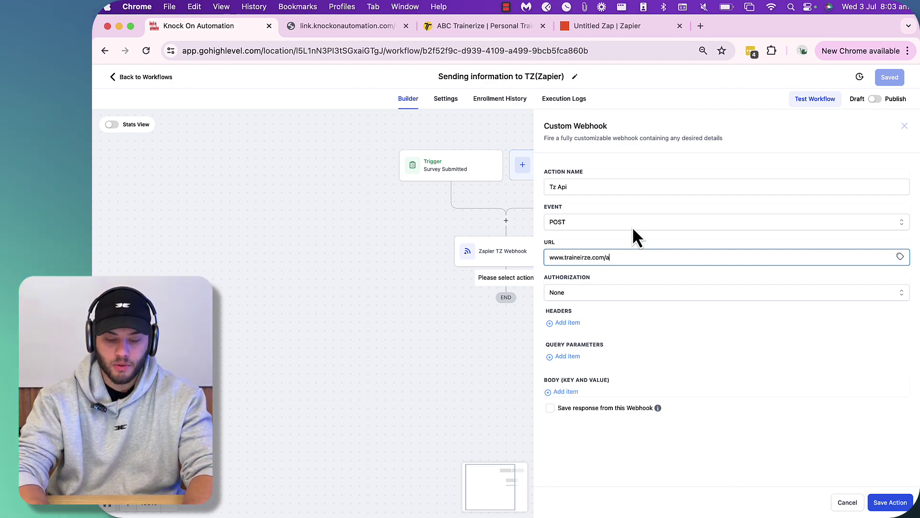
{"action": "type", "text": "pi"}
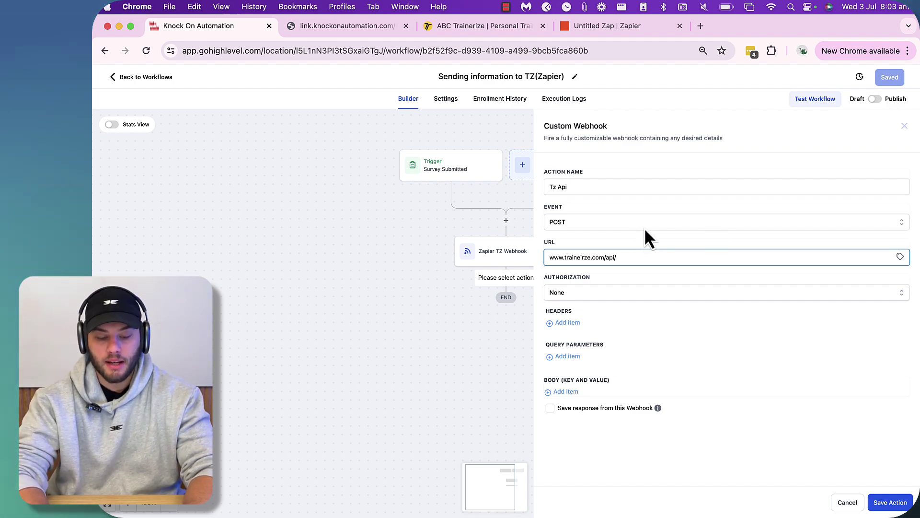
{"action": "type", "text": "/"}
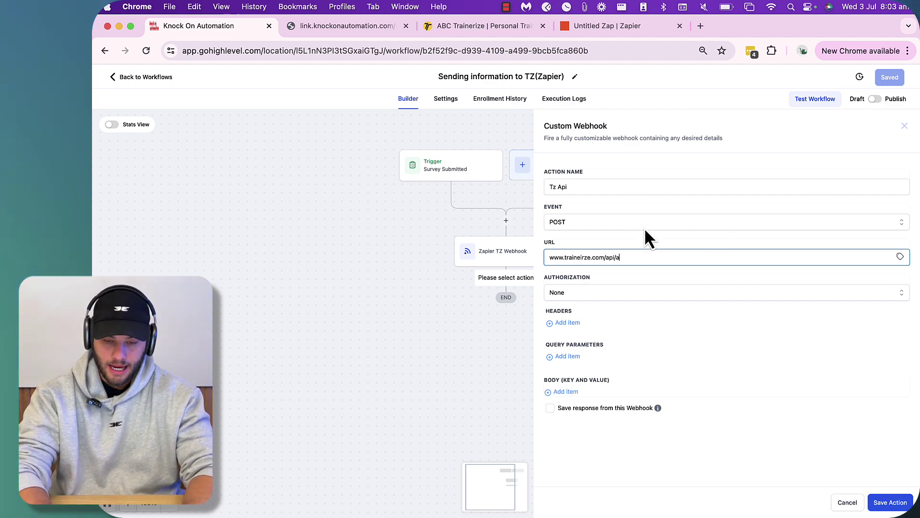
{"action": "type", "text": "add/client"}
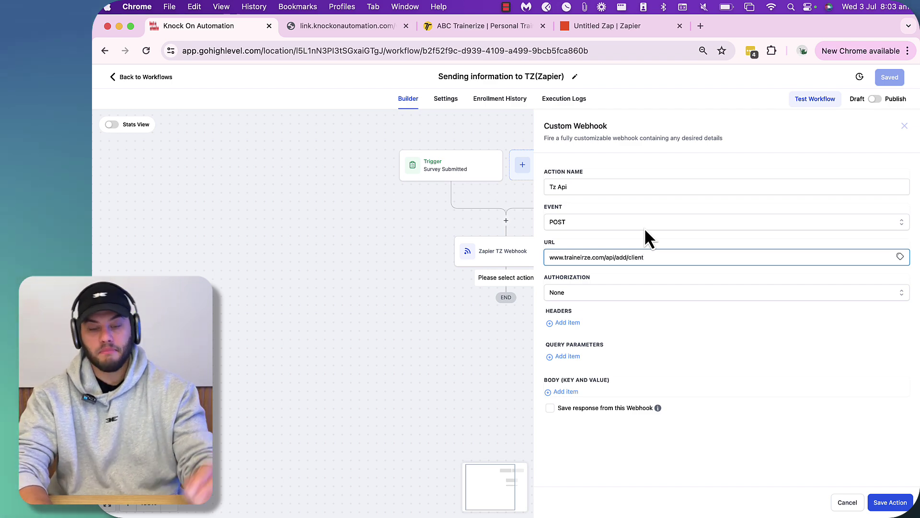
{"action": "left_click", "coordinate": [577, 293]}
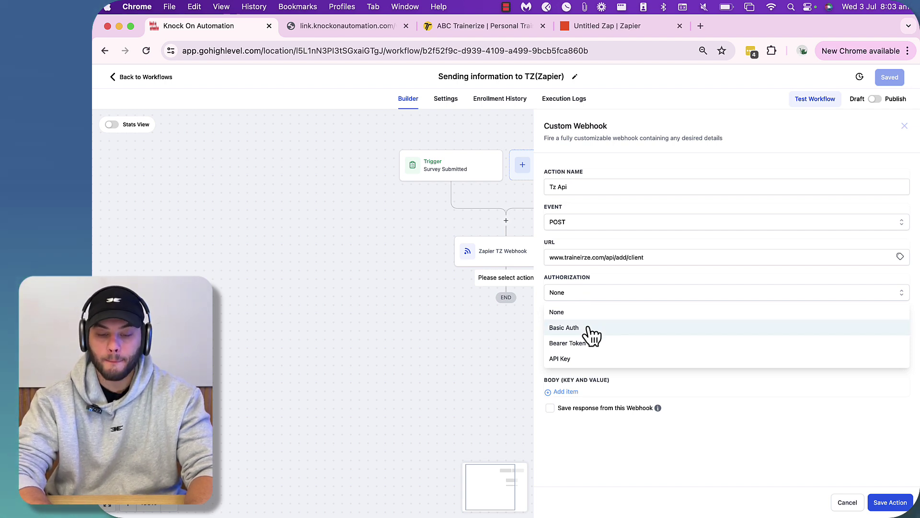
- Set authorization to Basic Auth and enter the Trainerize API username and password
{"action": "left_click", "coordinate": [589, 328]}
{"action": "scroll", "coordinate": [632, 307], "scroll_direction": "down", "scroll_amount": 1}
{"action": "left_click", "coordinate": [581, 314]}
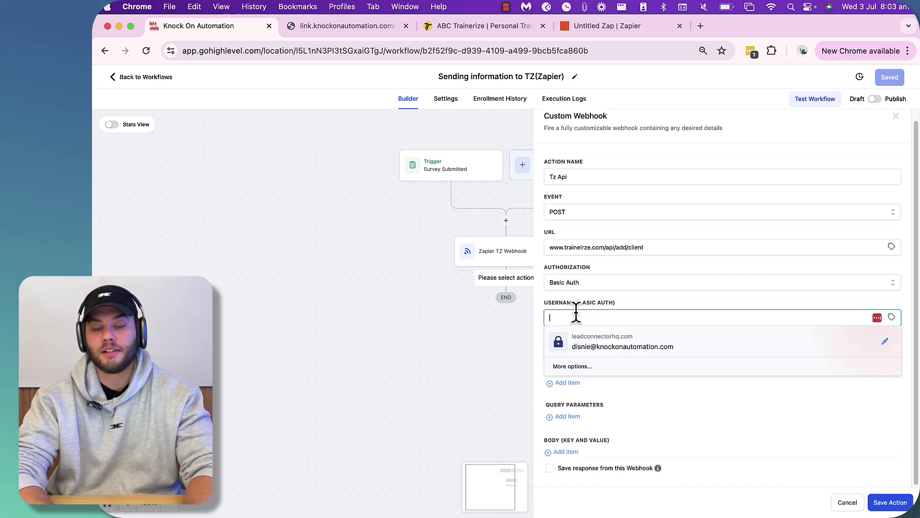
{"action": "left_click", "coordinate": [666, 289]}
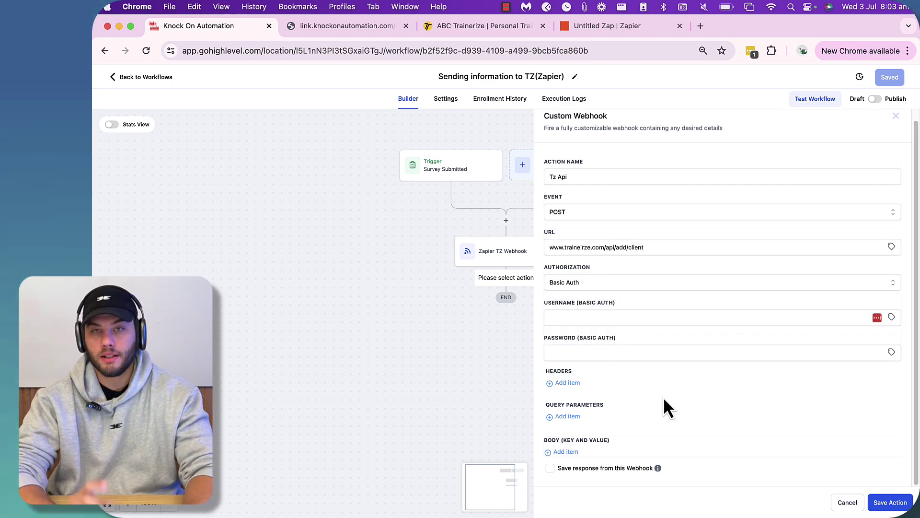
{"action": "left_click", "coordinate": [584, 316]}
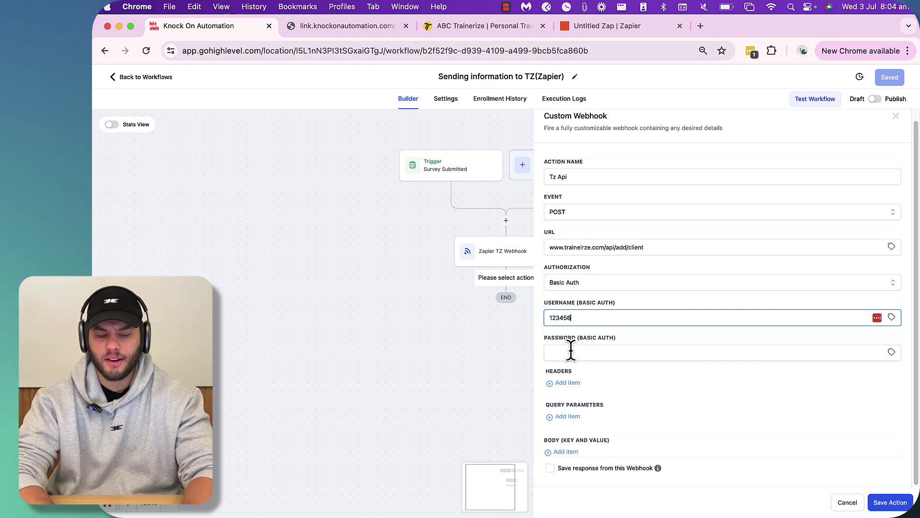
{"action": "left_click", "coordinate": [570, 353]}
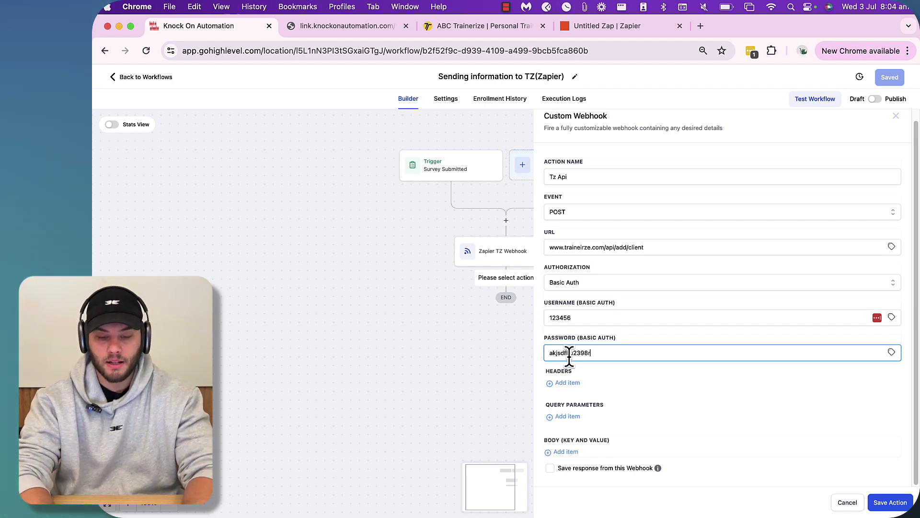
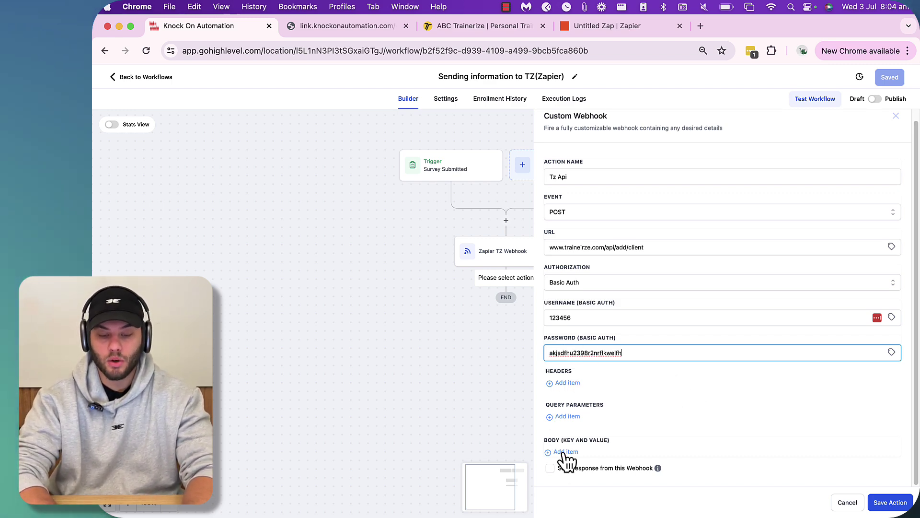
- Add a header with key Content-type and value Application/json
{"action": "left_click", "coordinate": [564, 382]}
{"action": "left_click", "coordinate": [574, 385]}
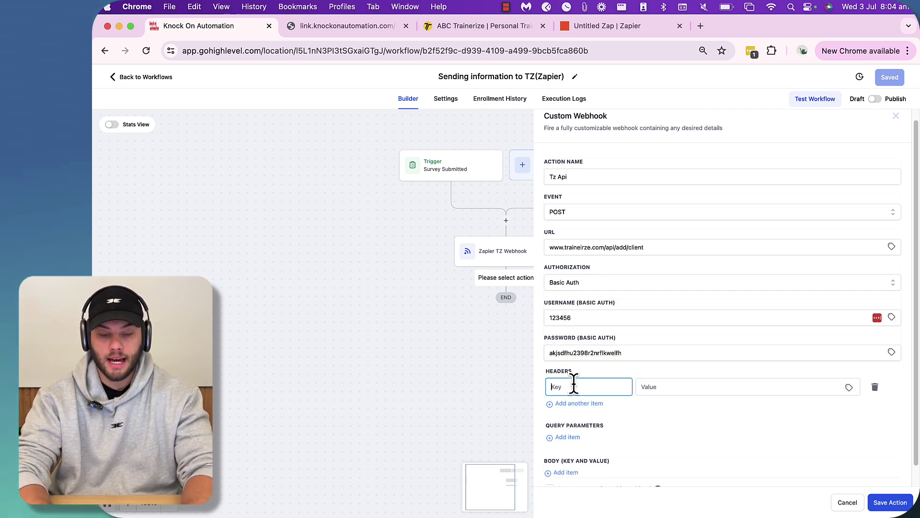
{"action": "type", "text": "Application/"}
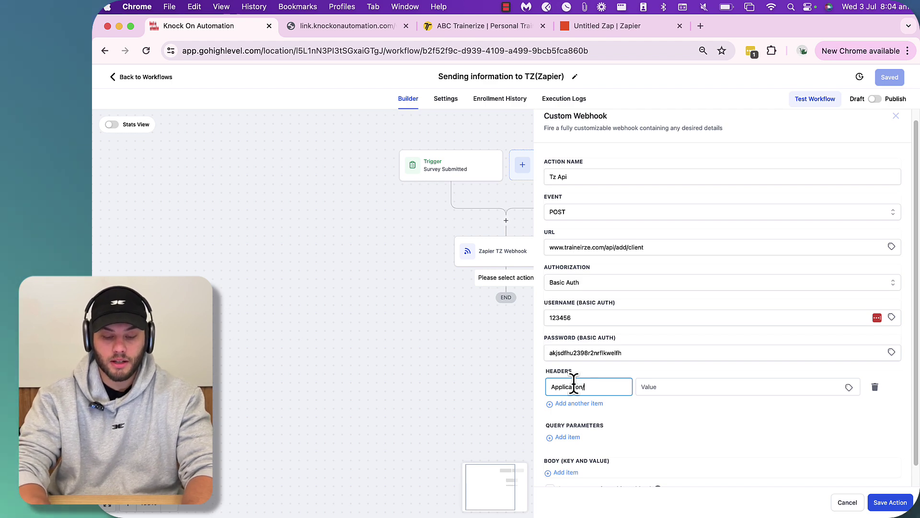
{"action": "type", "text": "json"}
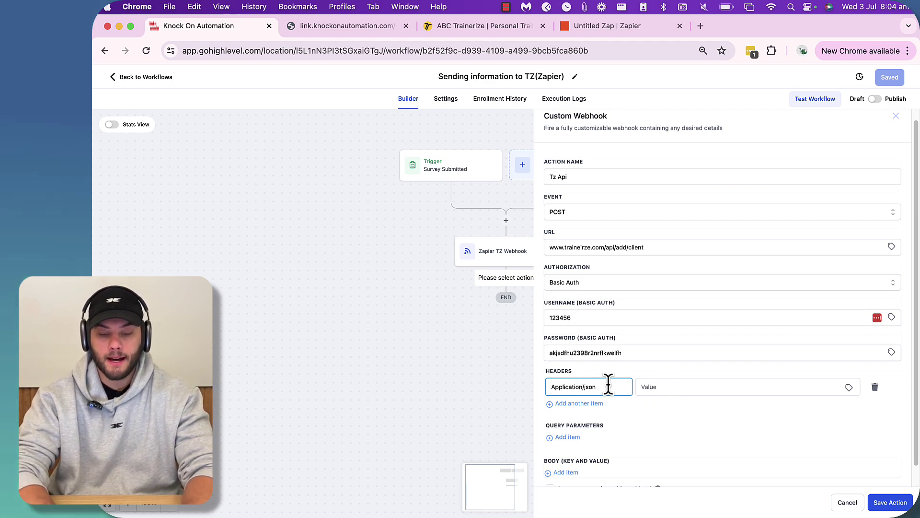
{"action": "left_click_drag", "start_coordinate": [610, 383], "coordinate": [495, 397]}
{"action": "key", "text": "super+x"}
{"action": "left_click", "coordinate": [652, 383]}
{"action": "key", "text": "super+v"}
{"action": "left_click", "coordinate": [596, 384]}
{"action": "type", "text": "Content-t"}
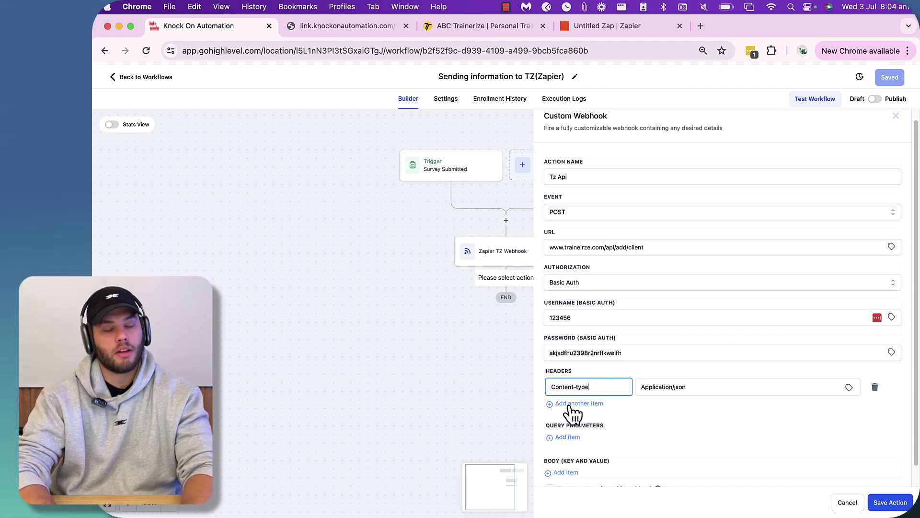
- Add and then delete empty Query Parameter and Body rows, leaving both empty
{"action": "scroll", "coordinate": [616, 408], "scroll_direction": "down", "scroll_amount": 1}
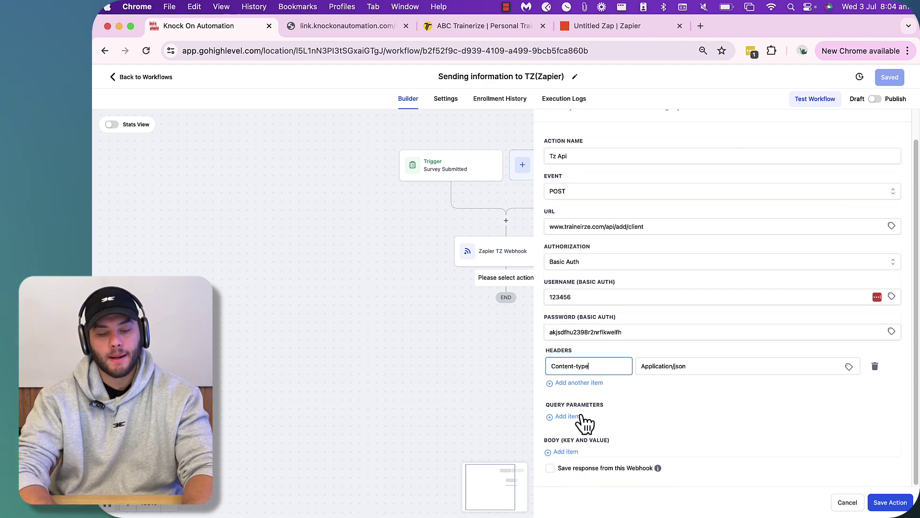
{"action": "scroll", "coordinate": [577, 394], "scroll_direction": "up", "scroll_amount": 1}
{"action": "scroll", "coordinate": [576, 393], "scroll_direction": "up", "scroll_amount": 1}
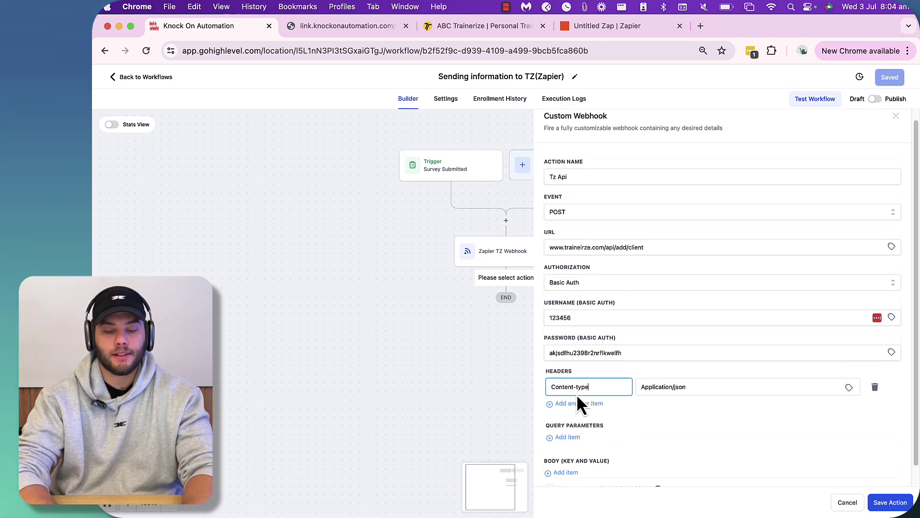
{"action": "scroll", "coordinate": [596, 389], "scroll_direction": "down", "scroll_amount": 1}
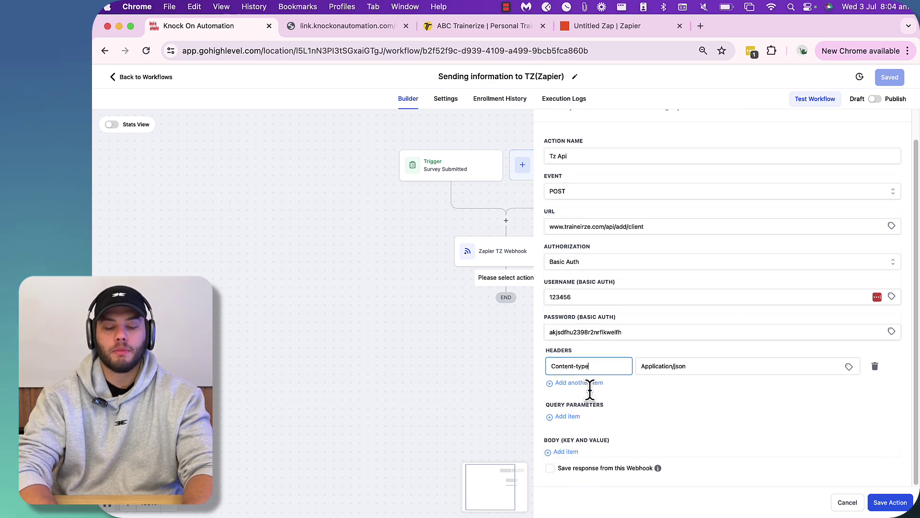
{"action": "left_click", "coordinate": [568, 416]}
{"action": "scroll", "coordinate": [627, 411], "scroll_direction": "down", "scroll_amount": 1}
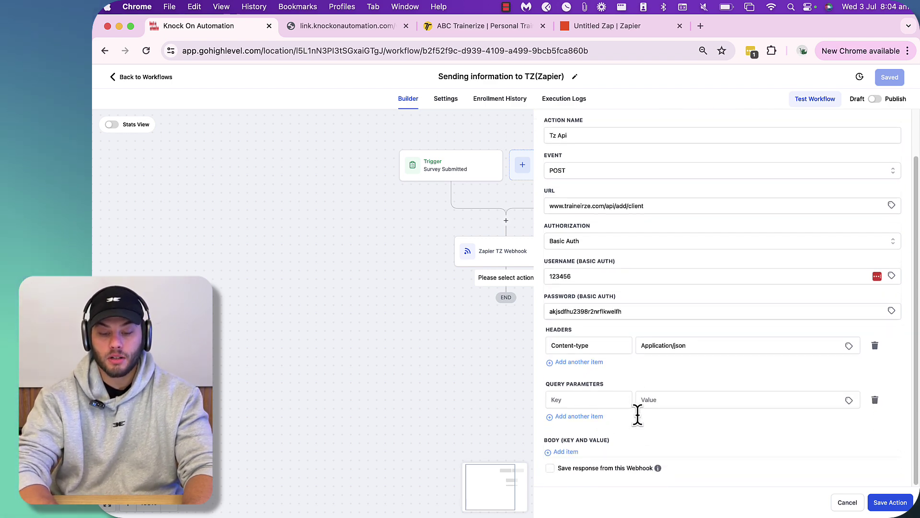
{"action": "left_click", "coordinate": [875, 400]}
{"action": "left_click", "coordinate": [561, 451]}
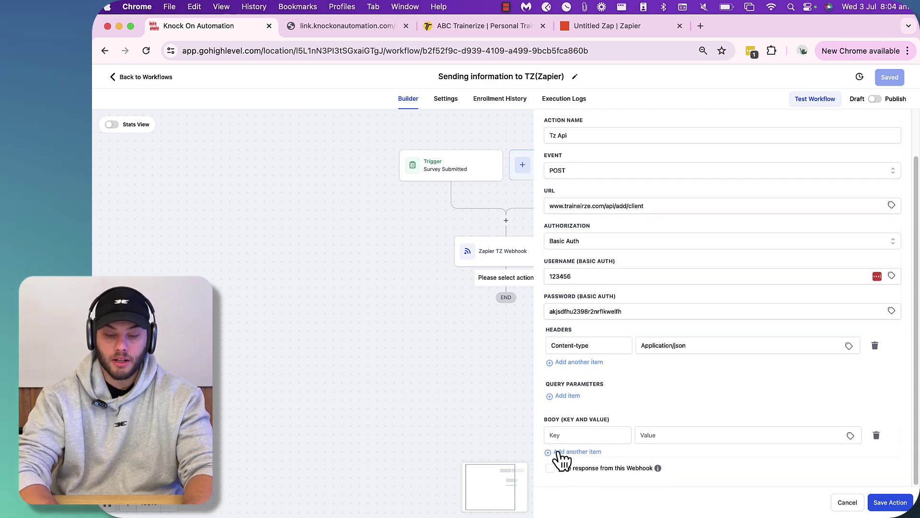
{"action": "left_click", "coordinate": [593, 435]}
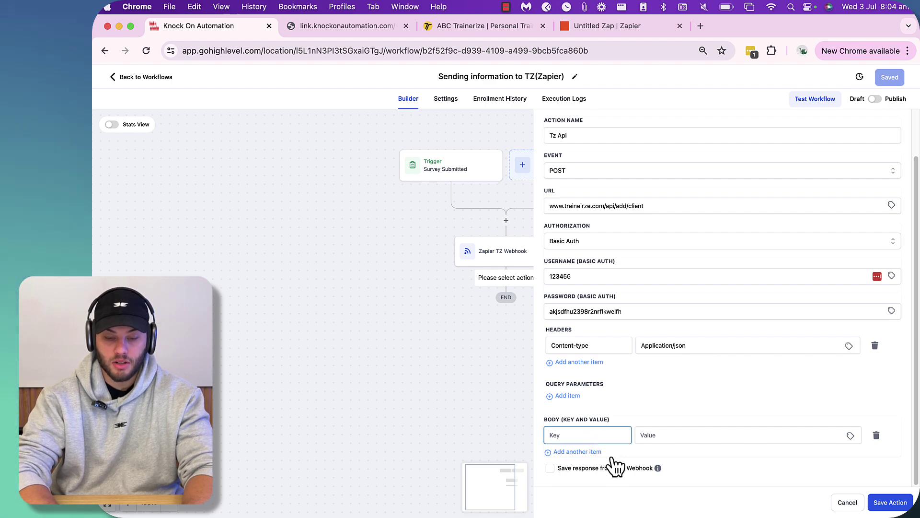
{"action": "left_click", "coordinate": [877, 435]}
{"action": "scroll", "coordinate": [715, 170], "scroll_direction": "up", "scroll_amount": 2}
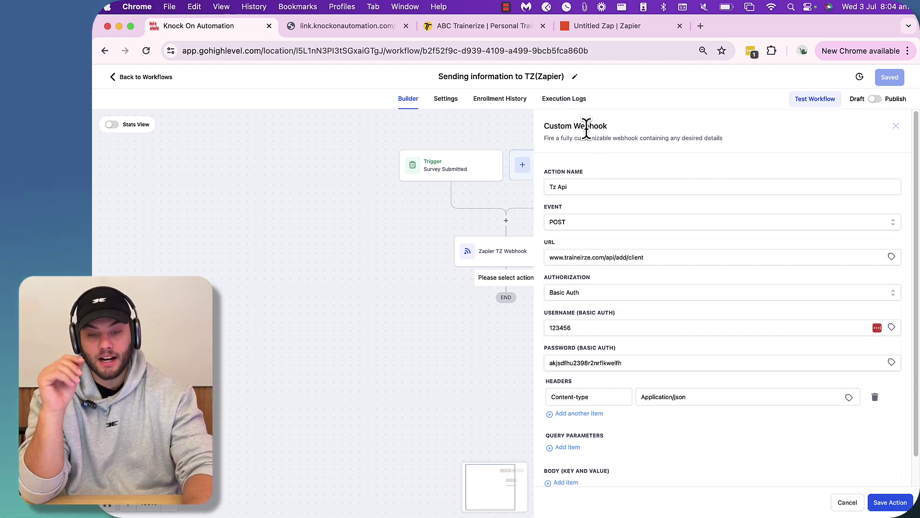
- Close the Tz Api Custom Webhook panel to return to the workflow canvas
{"action": "left_click", "coordinate": [899, 127]}
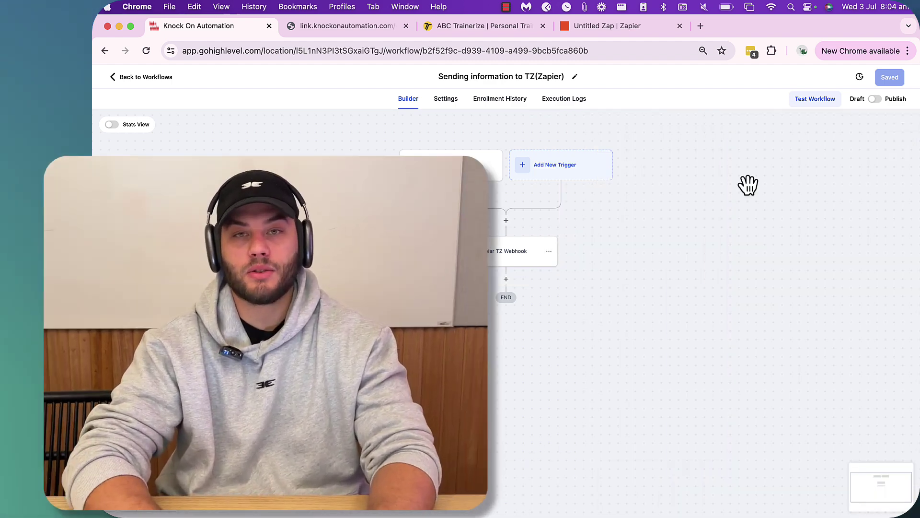